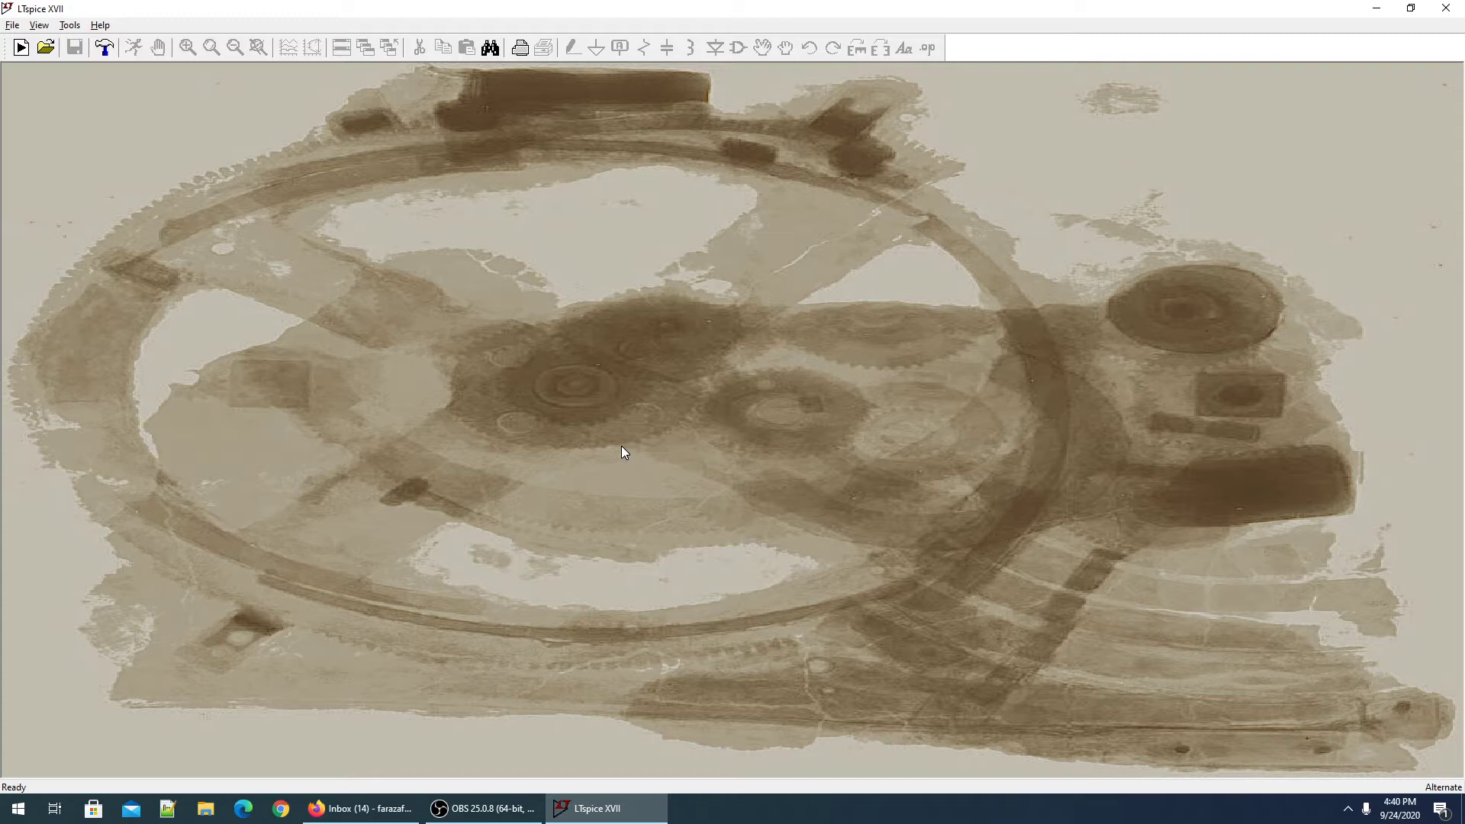
Step: Create a new blank schematic with Ctrl+N, which opens as Draft1.asc
{"action": "key", "text": "ctrl+n"}
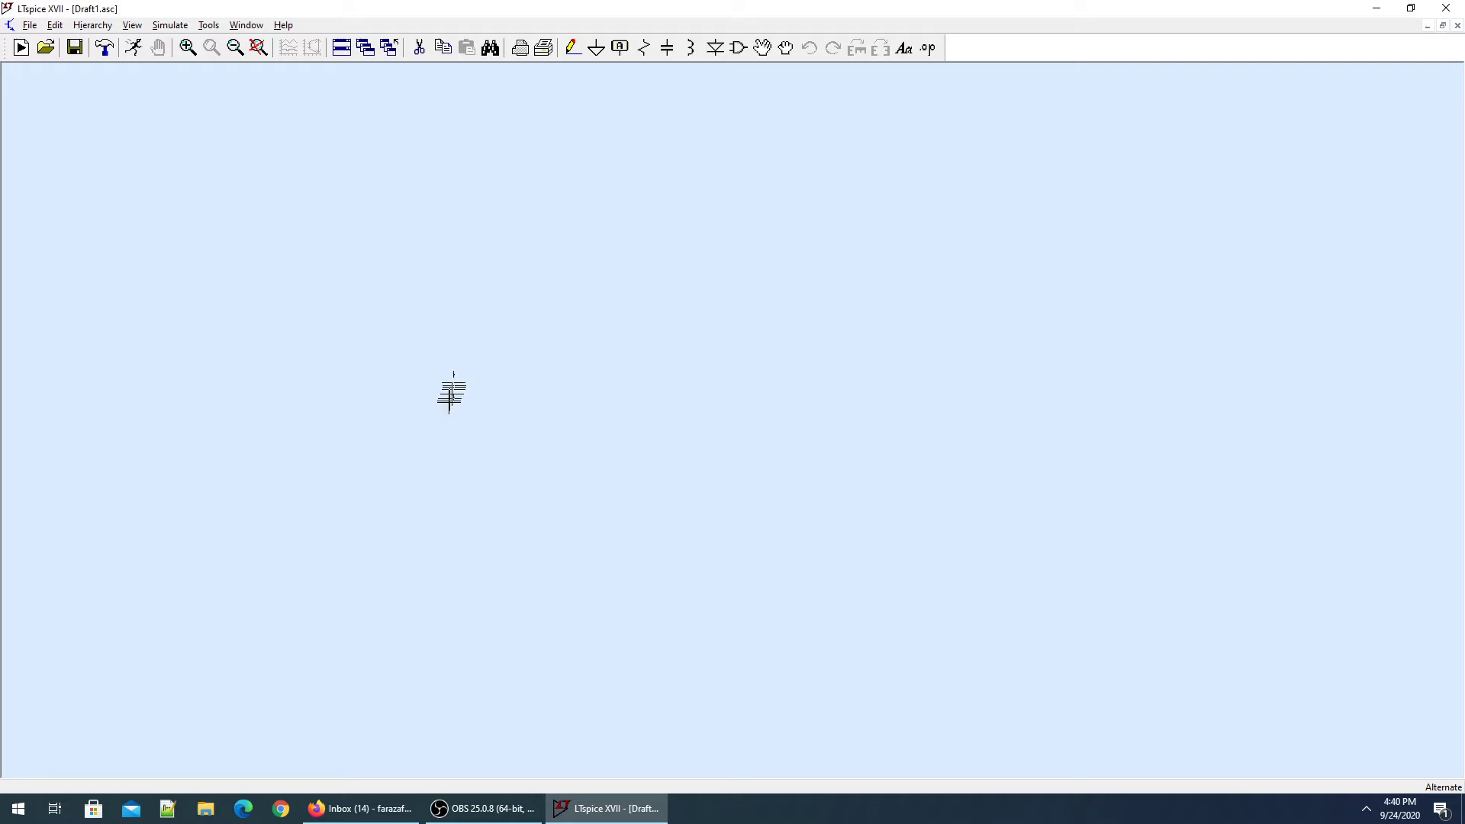
Step: Place resistor R1, voltage source V1 and voltage-dependent source E1 on the schematic
{"action": "key", "text": "r"}
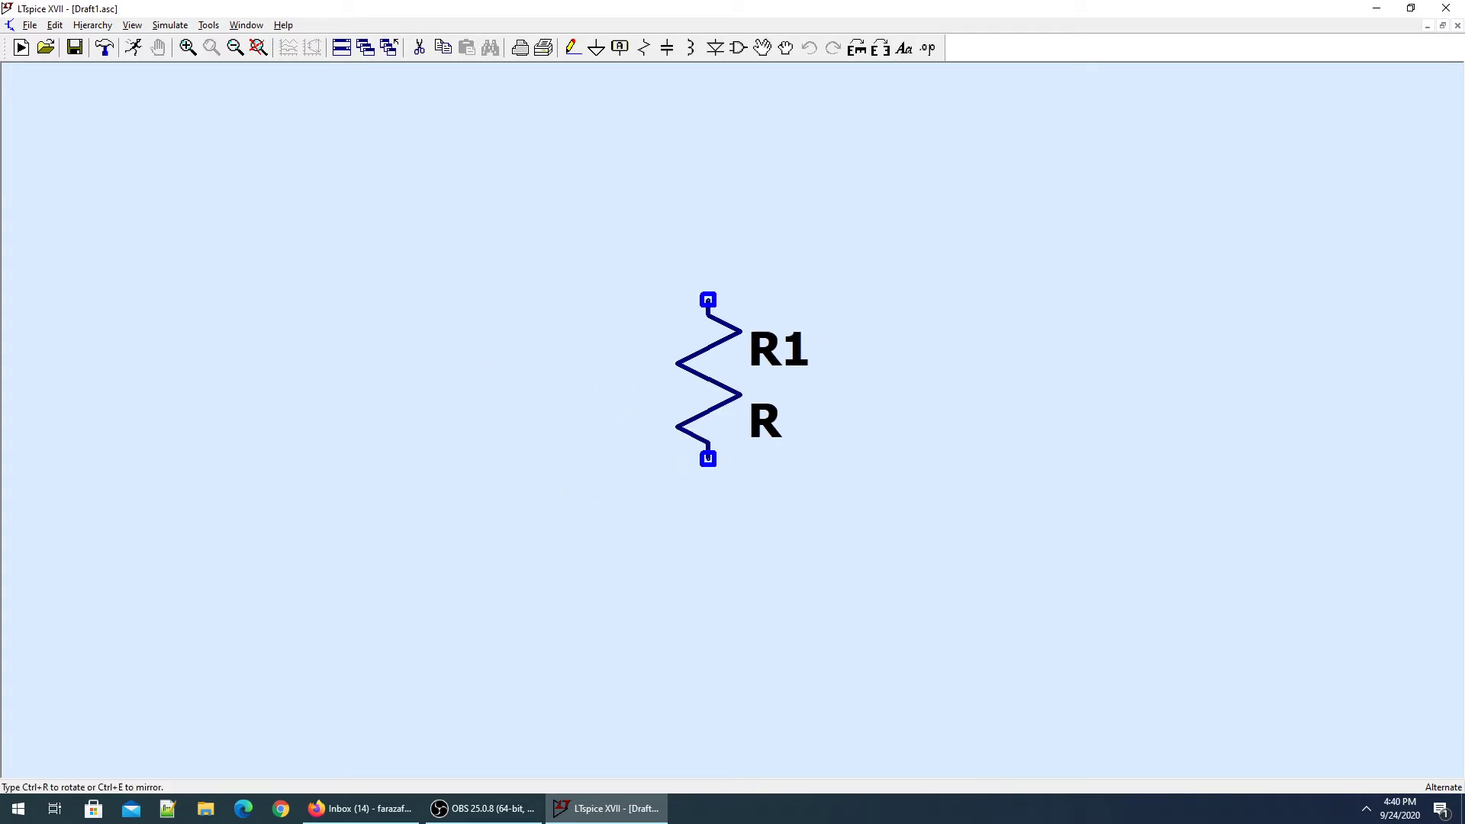
{"action": "left_click", "coordinate": [898, 299]}
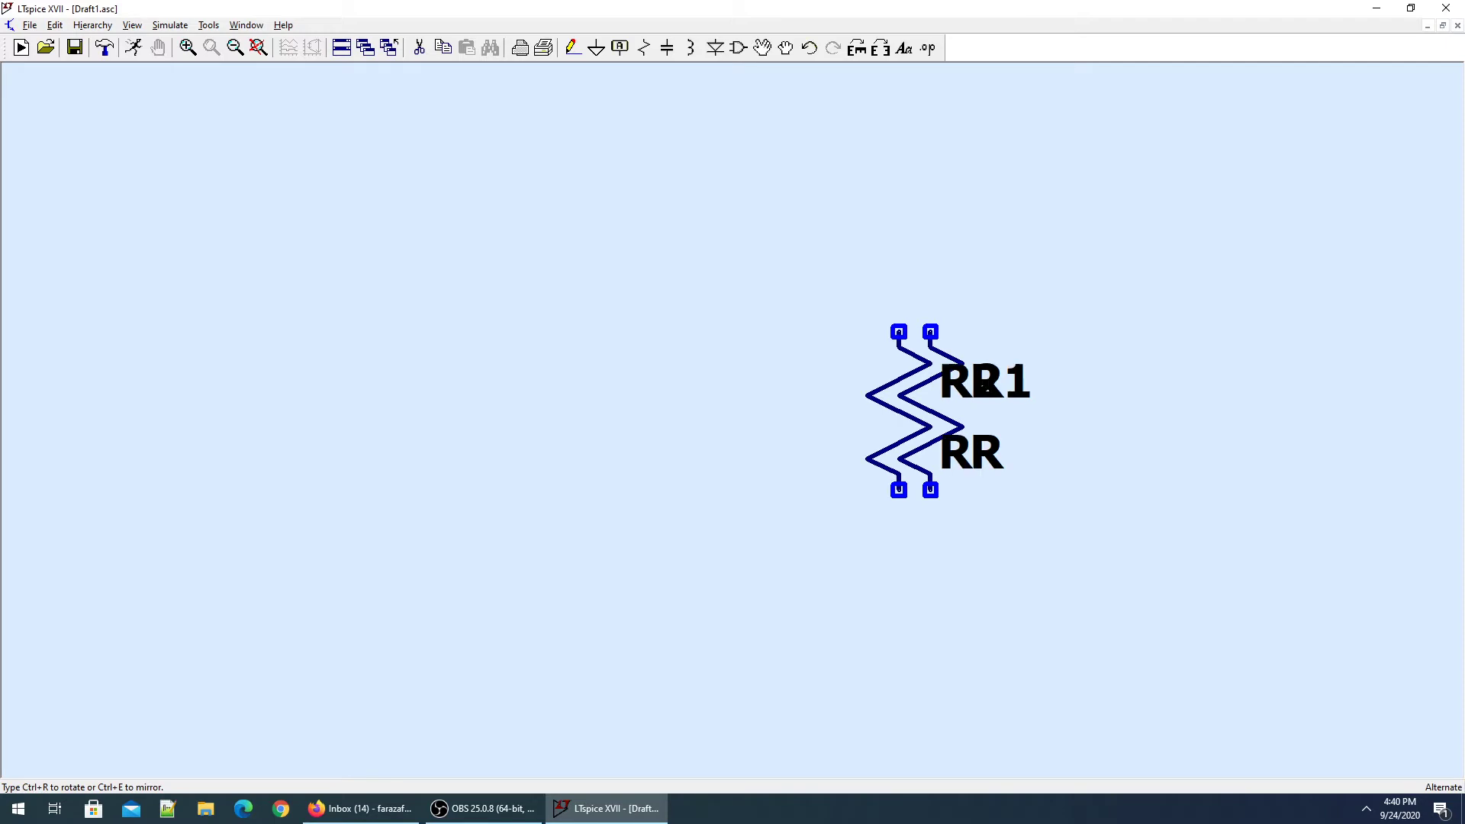
{"action": "key", "text": "v"}
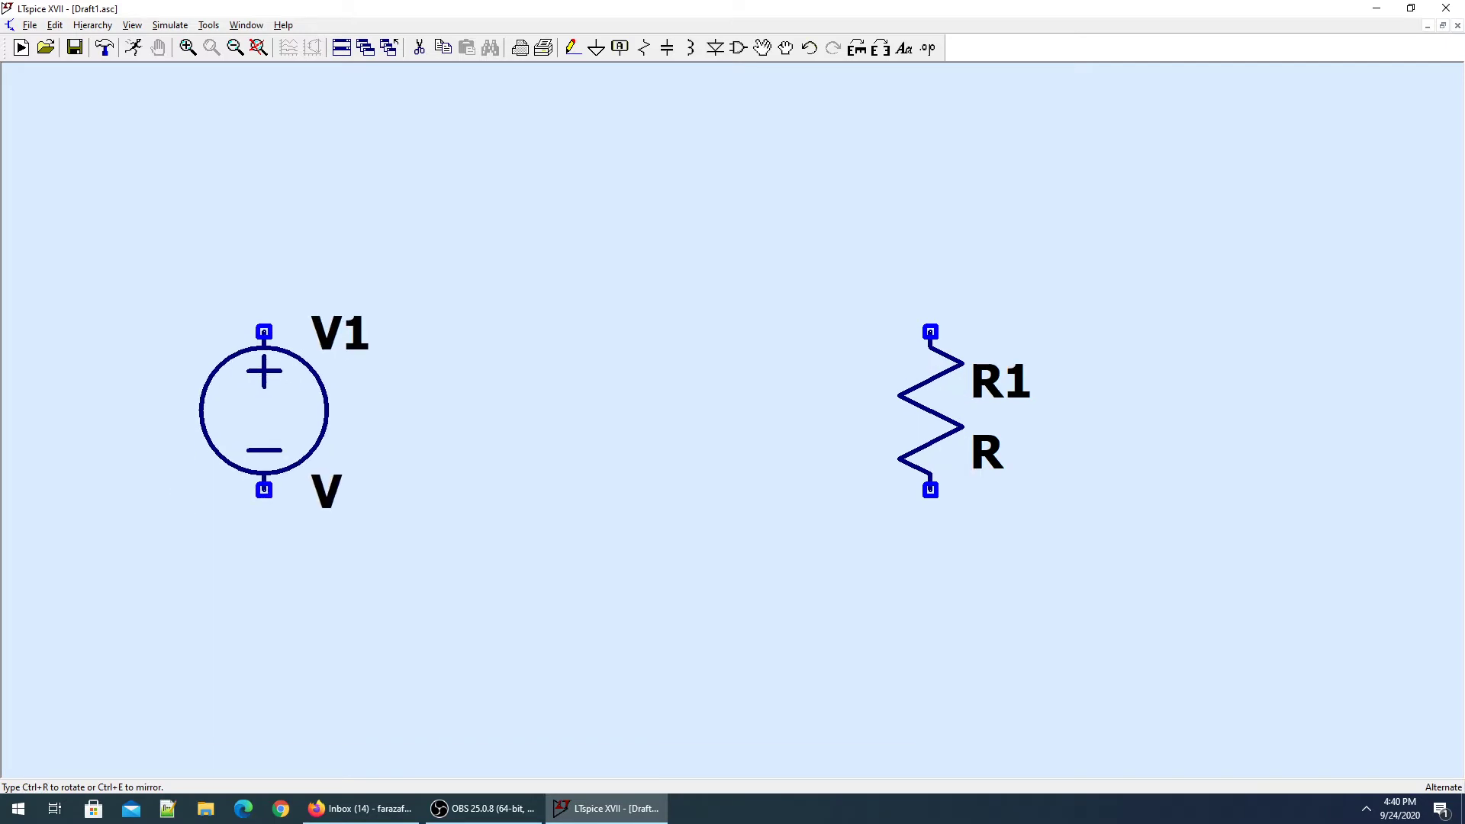
{"action": "left_click", "coordinate": [264, 331]}
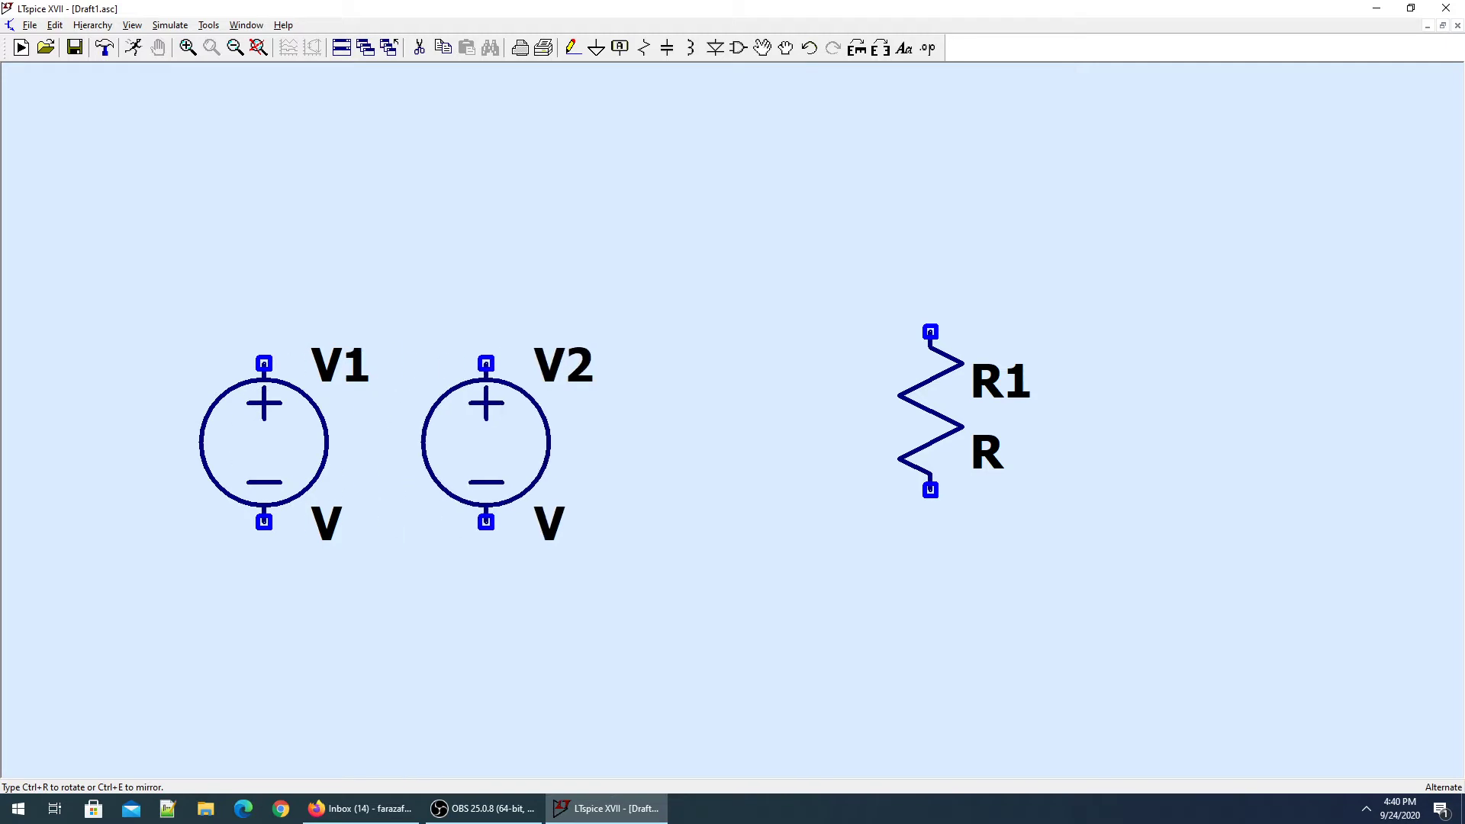
{"action": "key", "text": "F2"}
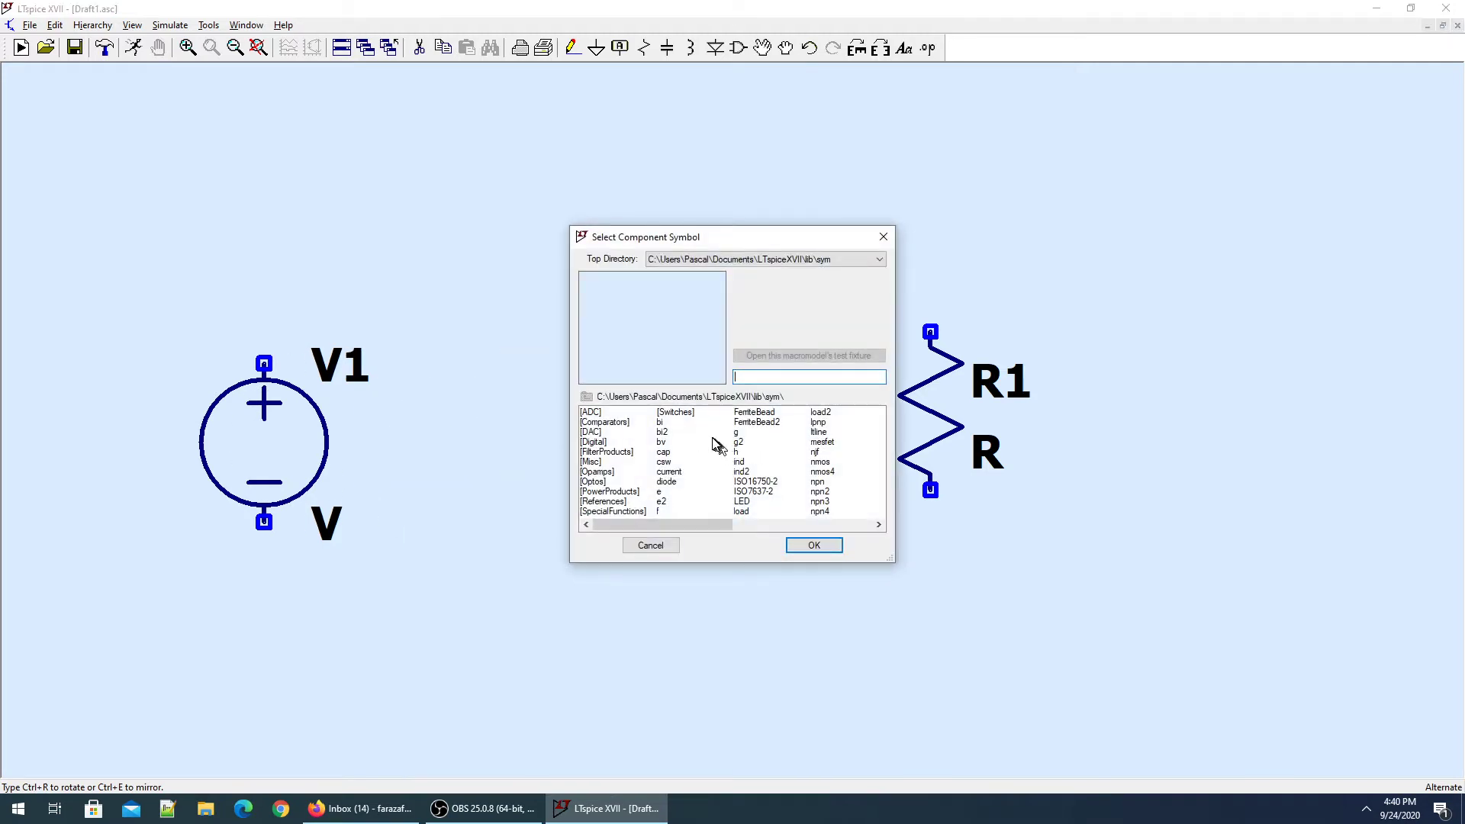
{"action": "type", "text": "e"}
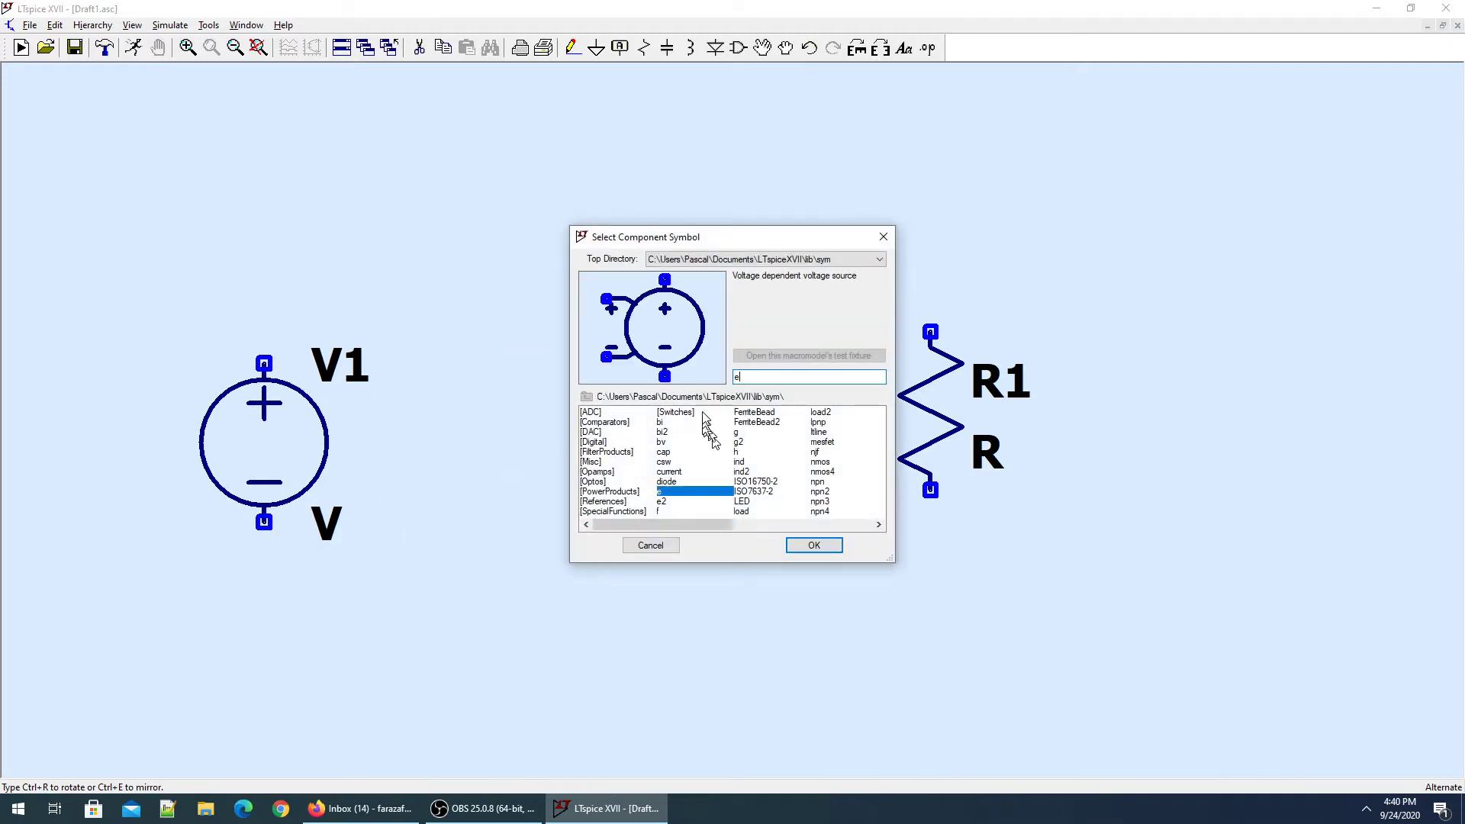
{"action": "left_click", "coordinate": [814, 545]}
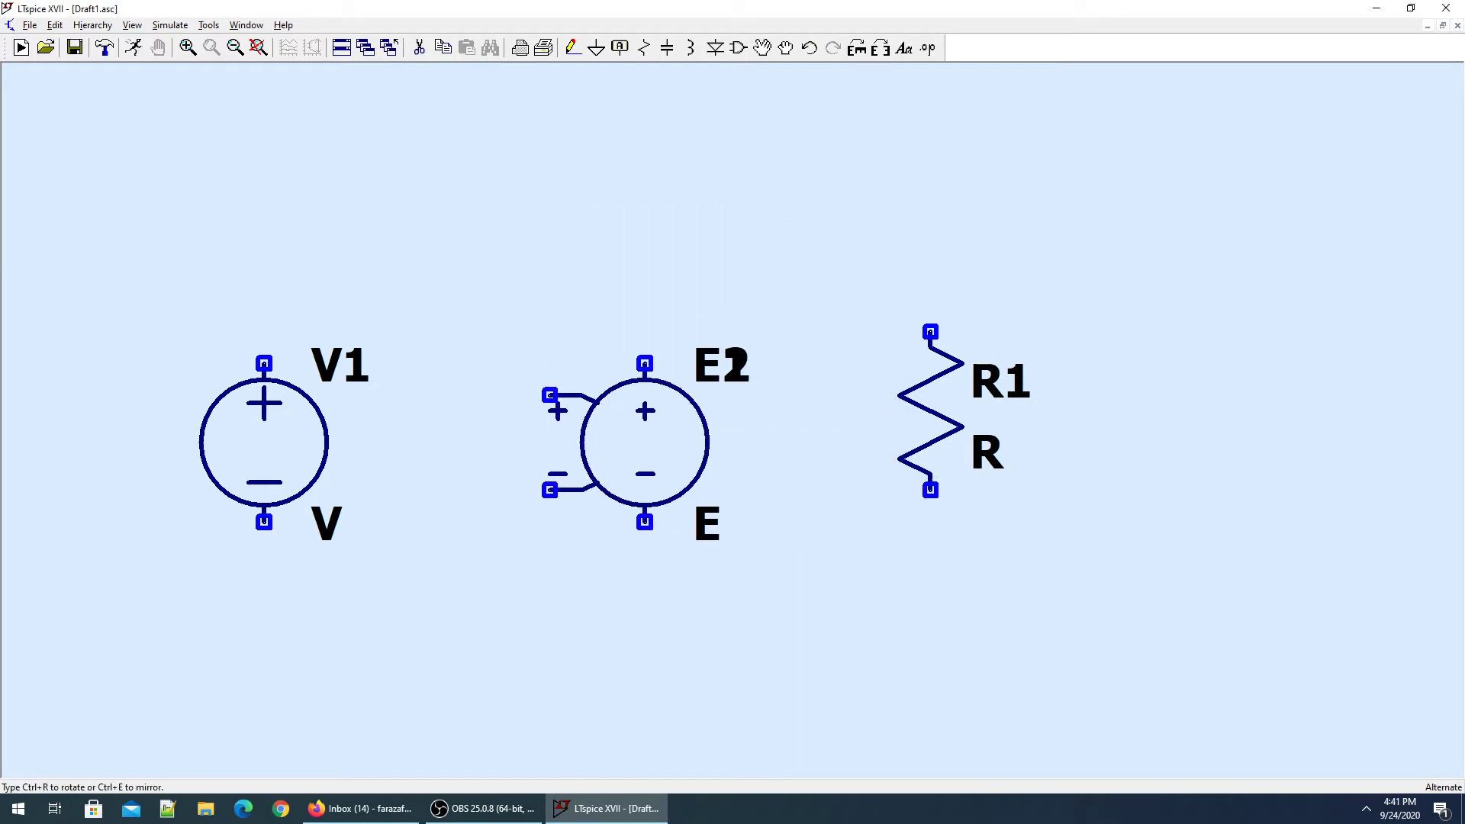
{"action": "key", "text": "Escape"}
Step: Move R1 slightly lower and to the right
{"action": "key", "text": "F3"}
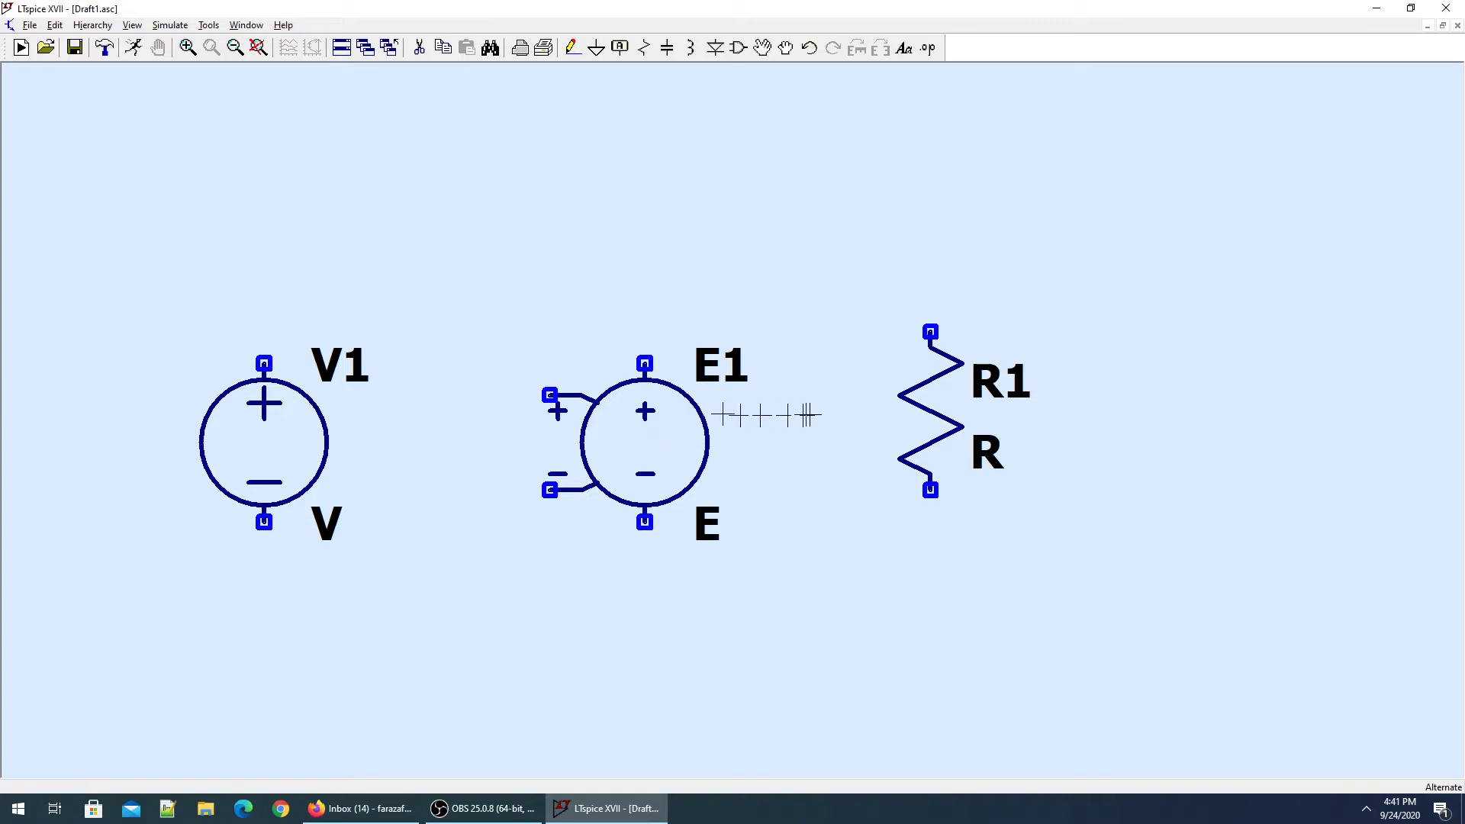
{"action": "key", "text": "F5"}
{"action": "key", "text": "F7"}
{"action": "left_click", "coordinate": [931, 397]}
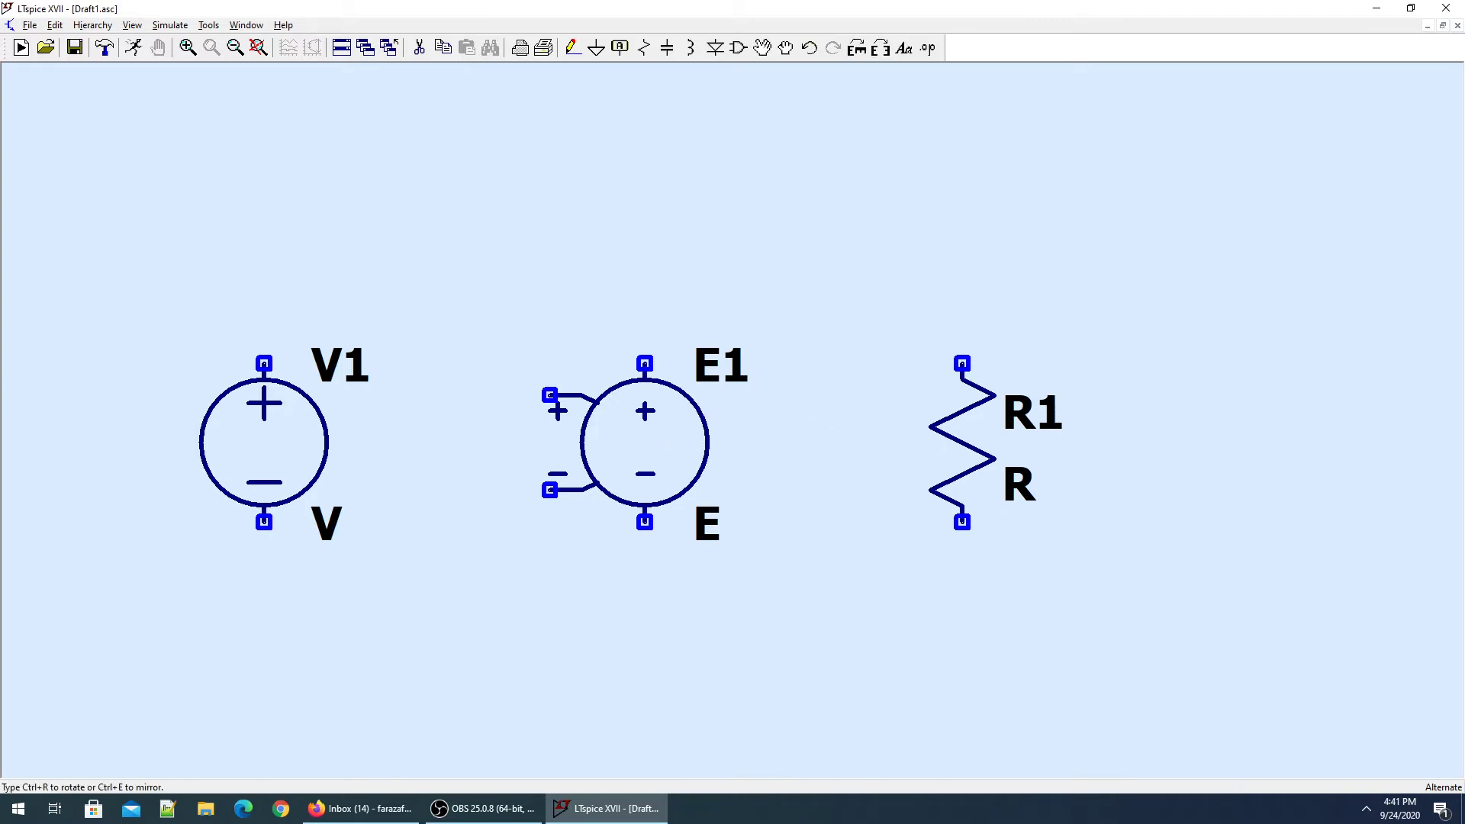
{"action": "left_click", "coordinate": [965, 418]}
{"action": "key", "text": "Escape"}
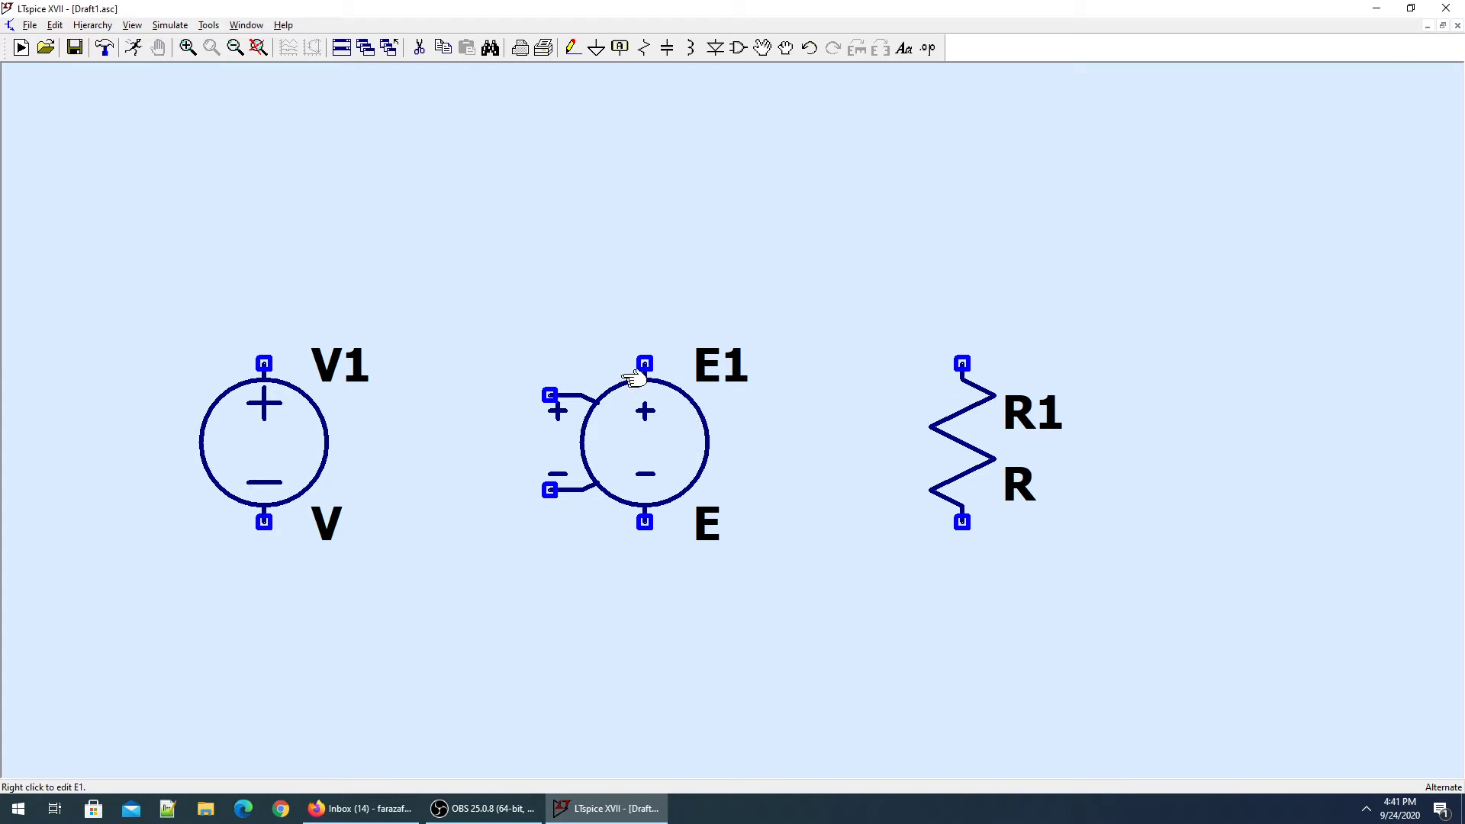
Step: Wire E1's top and bottom output terminals to R1's top and bottom terminals
{"action": "key", "text": "F3"}
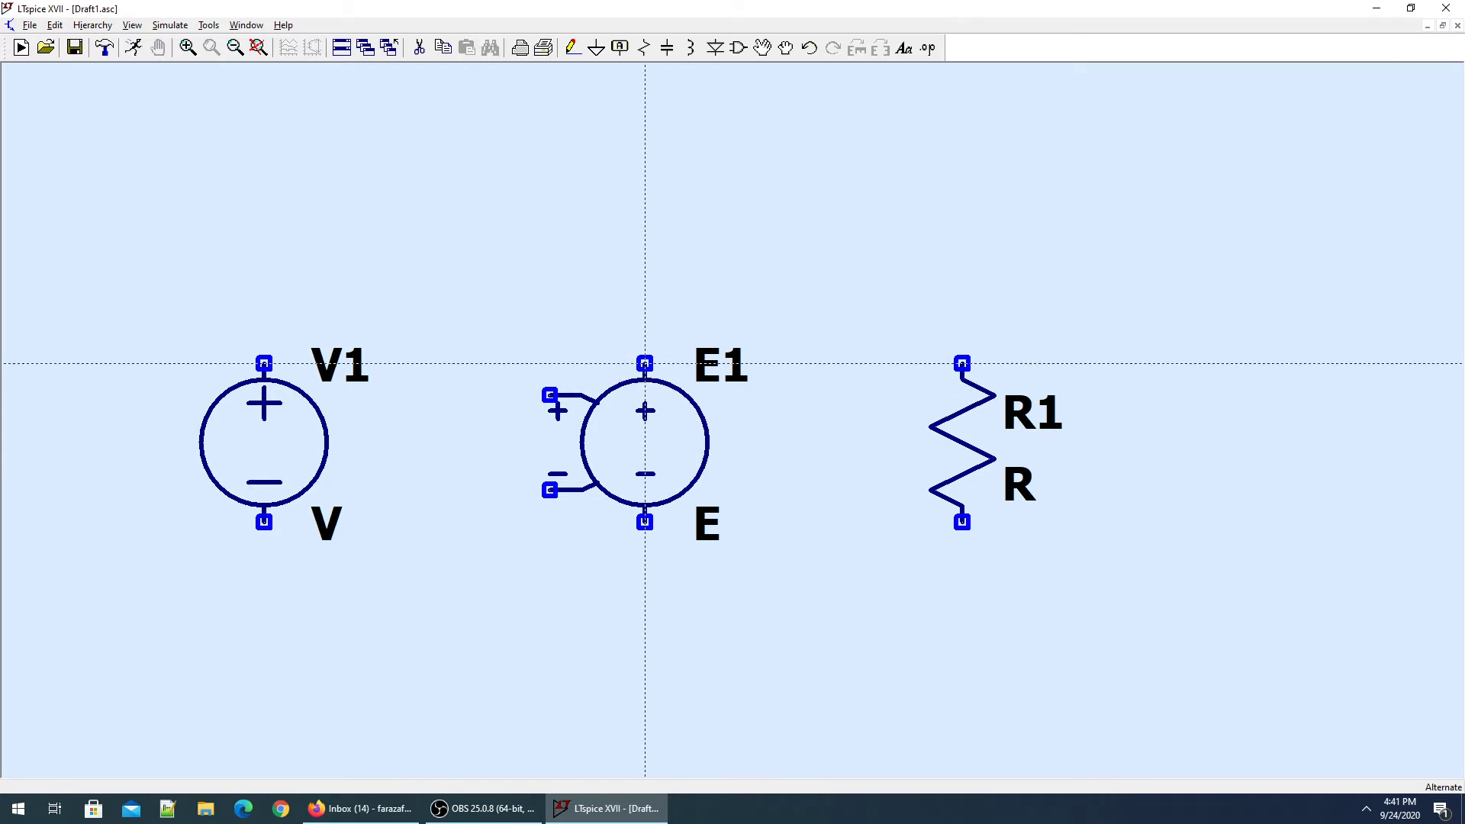
{"action": "left_click", "coordinate": [644, 363]}
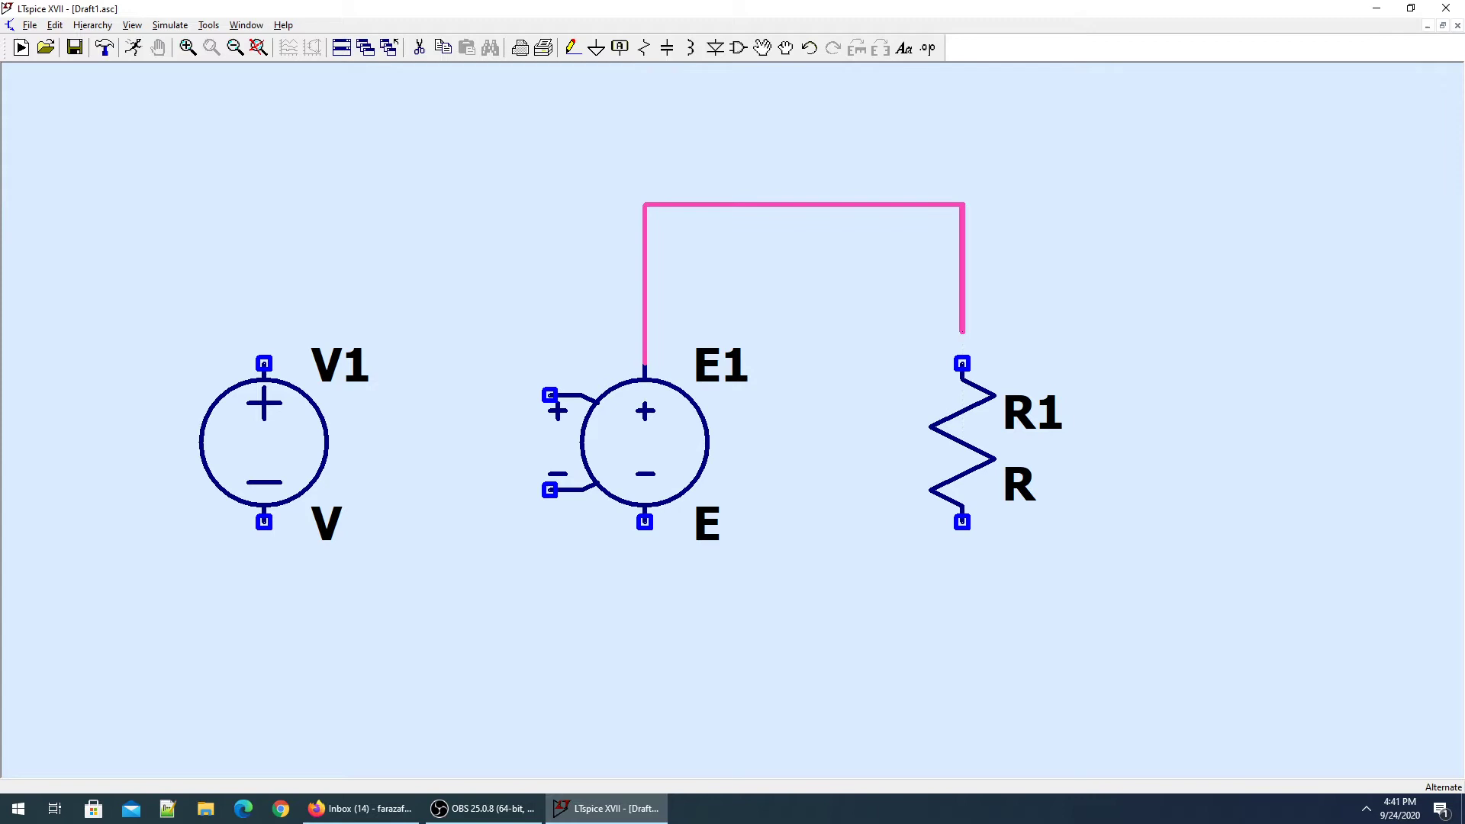
{"action": "left_click", "coordinate": [962, 364]}
{"action": "left_click", "coordinate": [645, 522]}
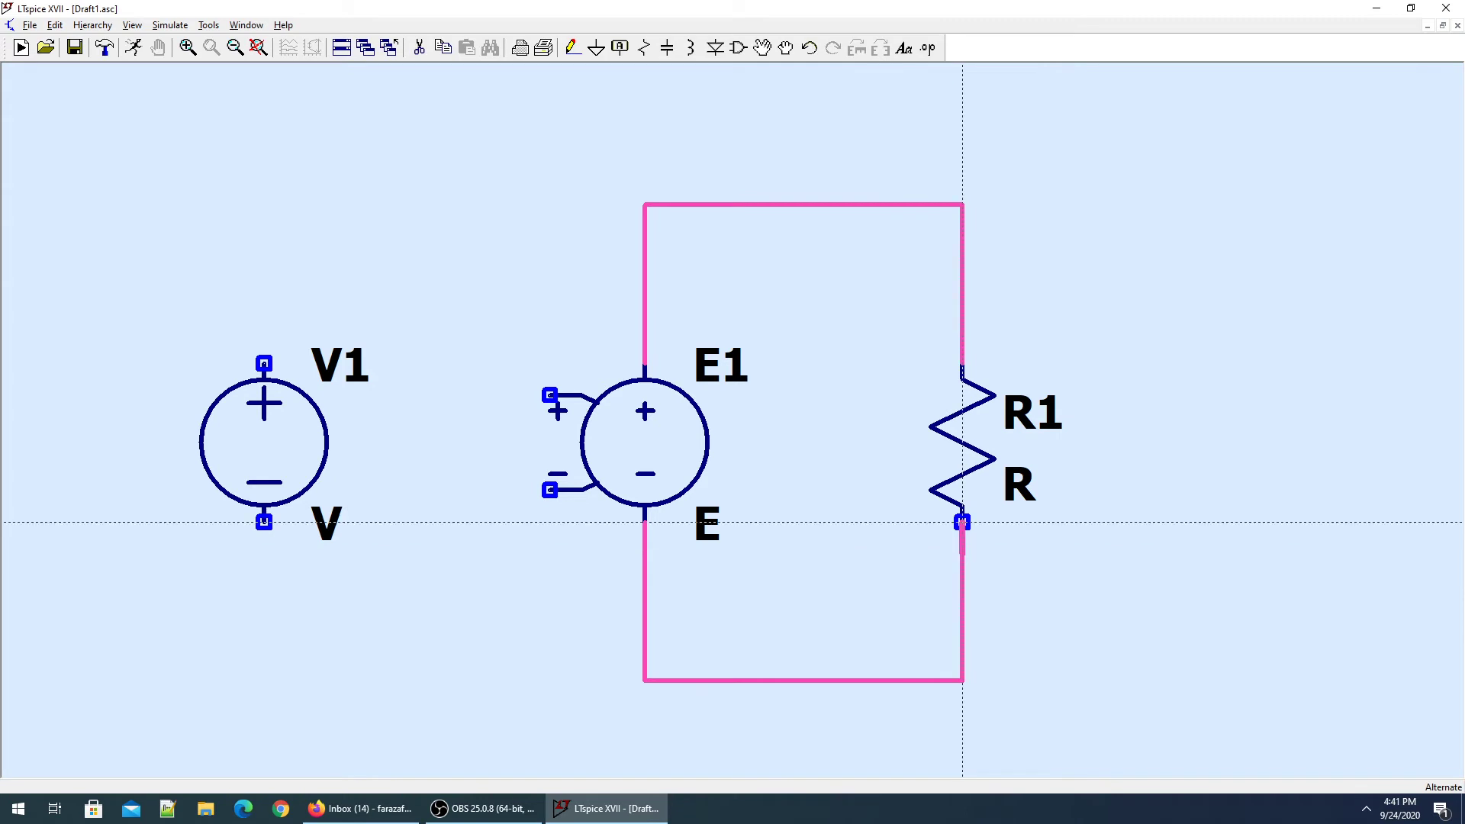
{"action": "left_click", "coordinate": [962, 522]}
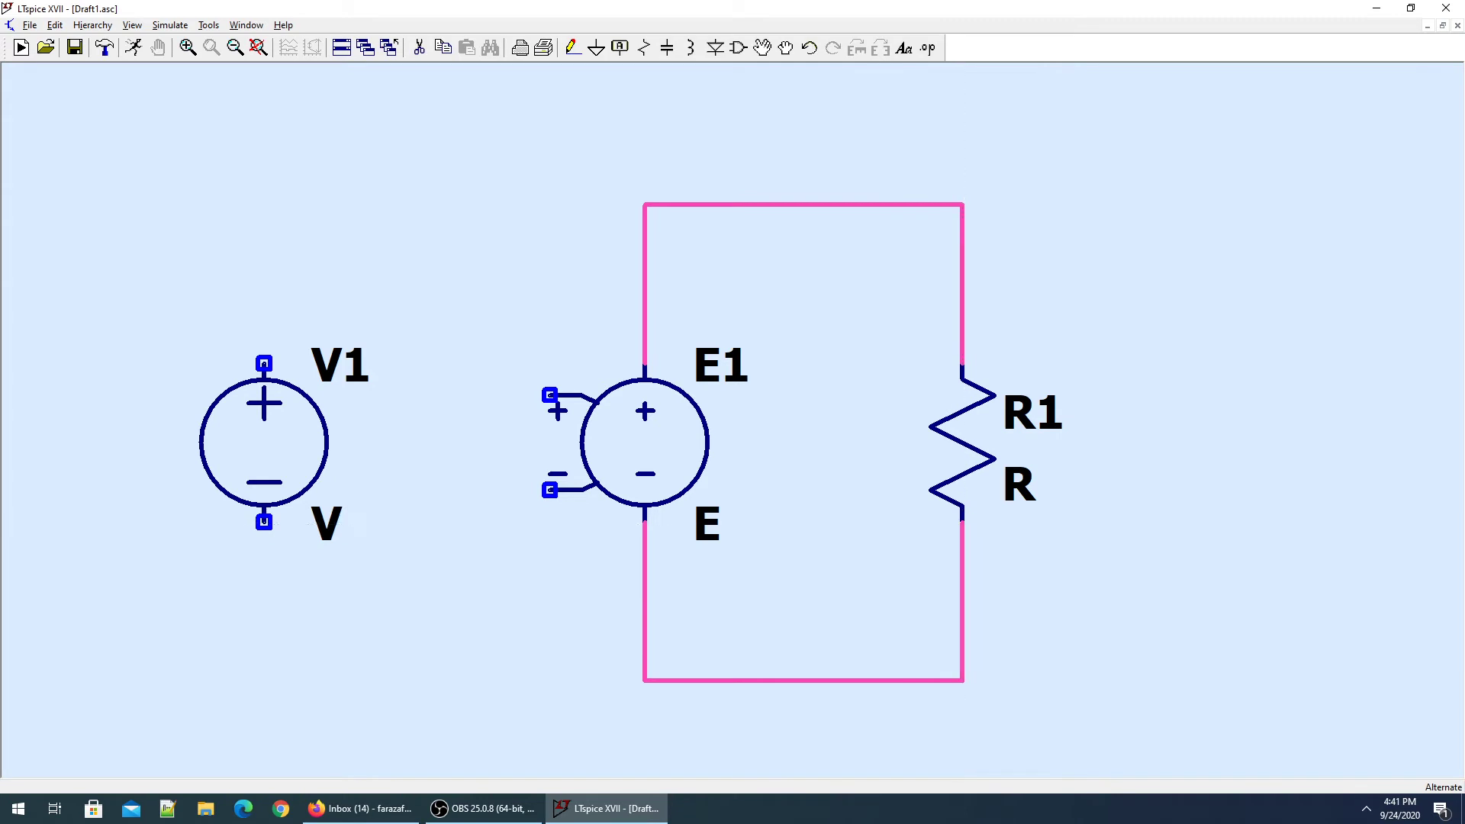
Step: Wire V1's + terminal to E1's + input and V1's − terminal to E1's − input
{"action": "left_click", "coordinate": [549, 396]}
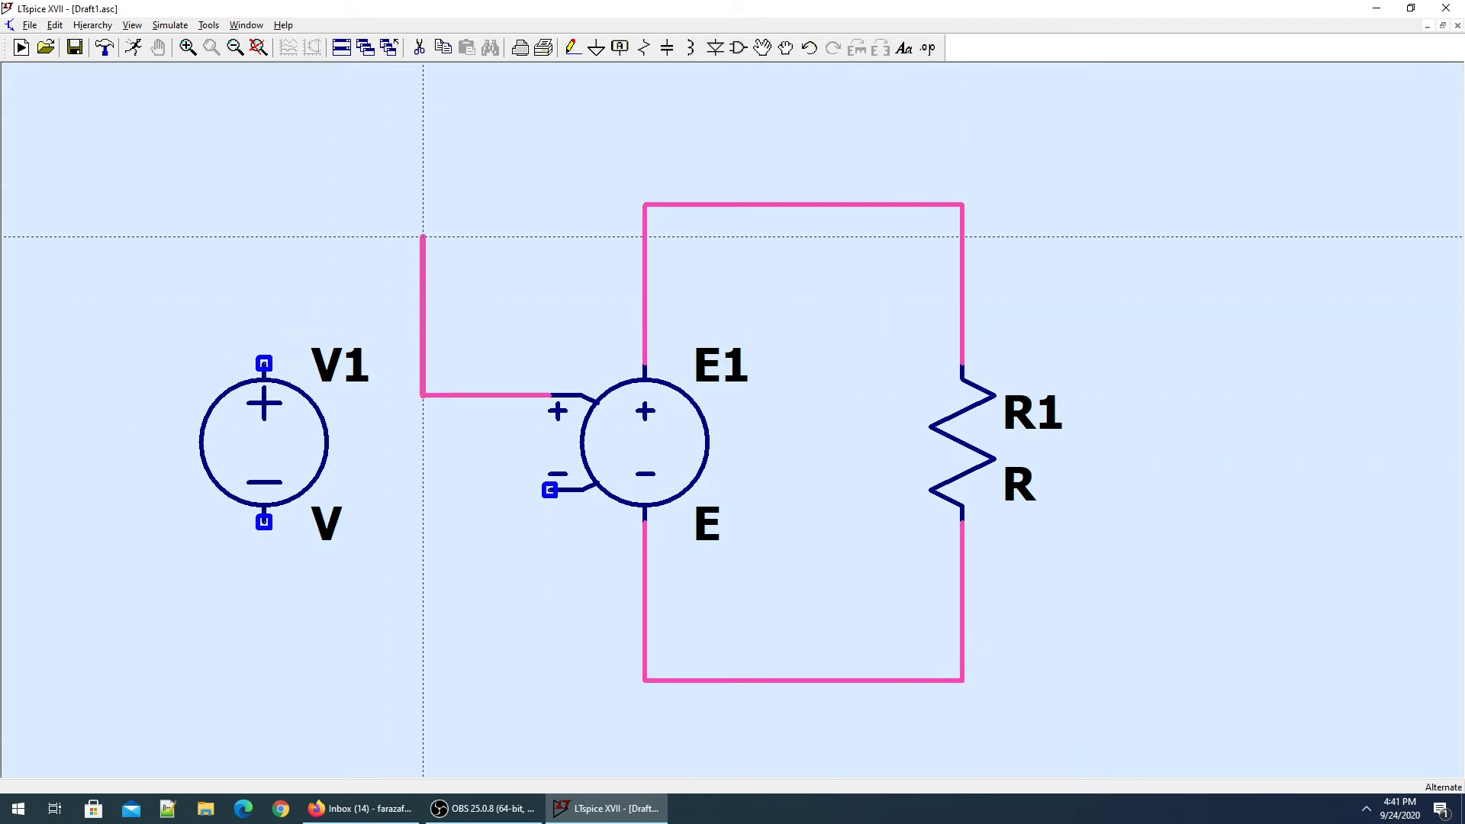
{"action": "left_click", "coordinate": [423, 205]}
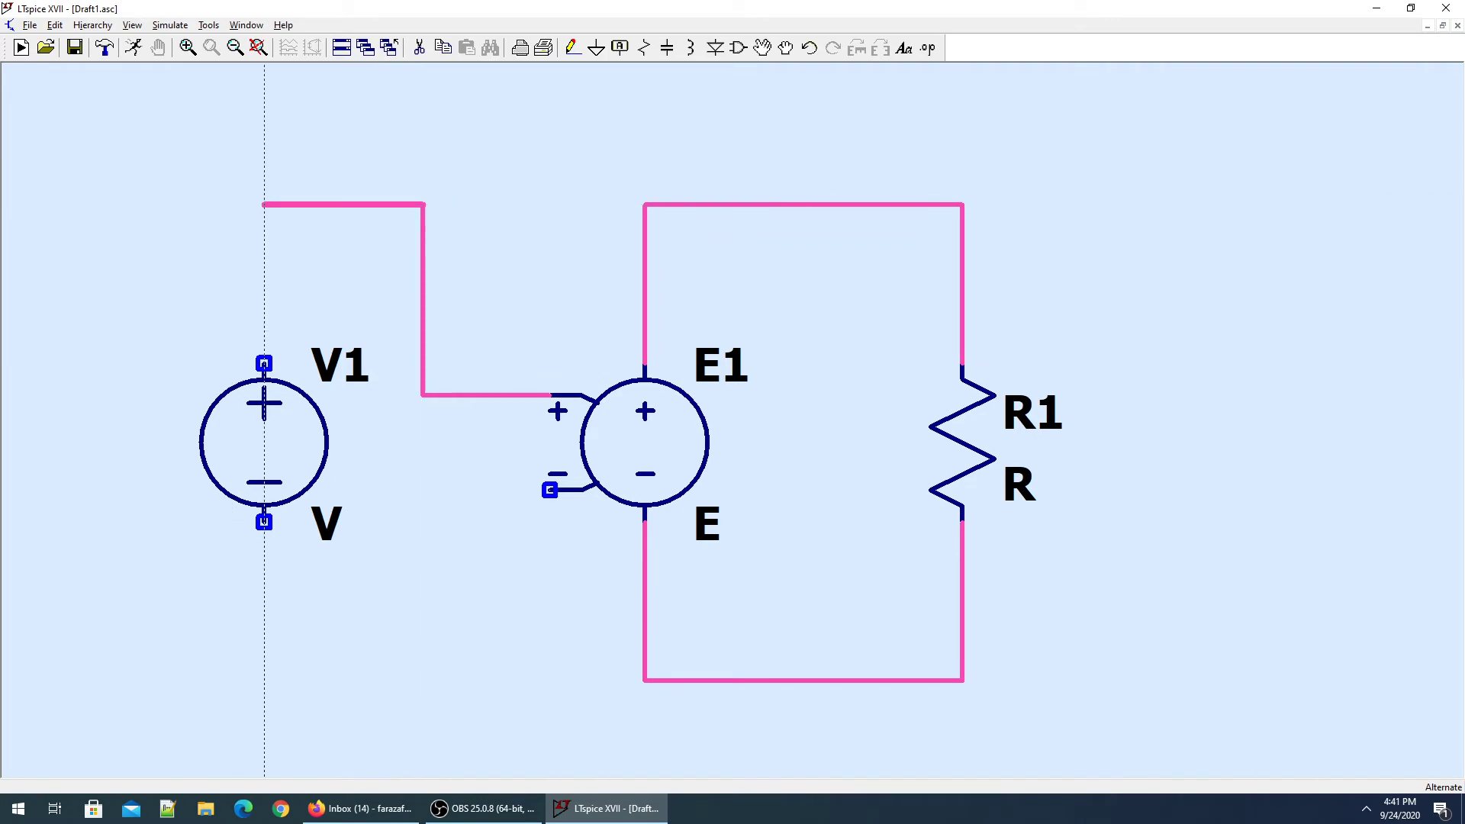
{"action": "left_click", "coordinate": [264, 363]}
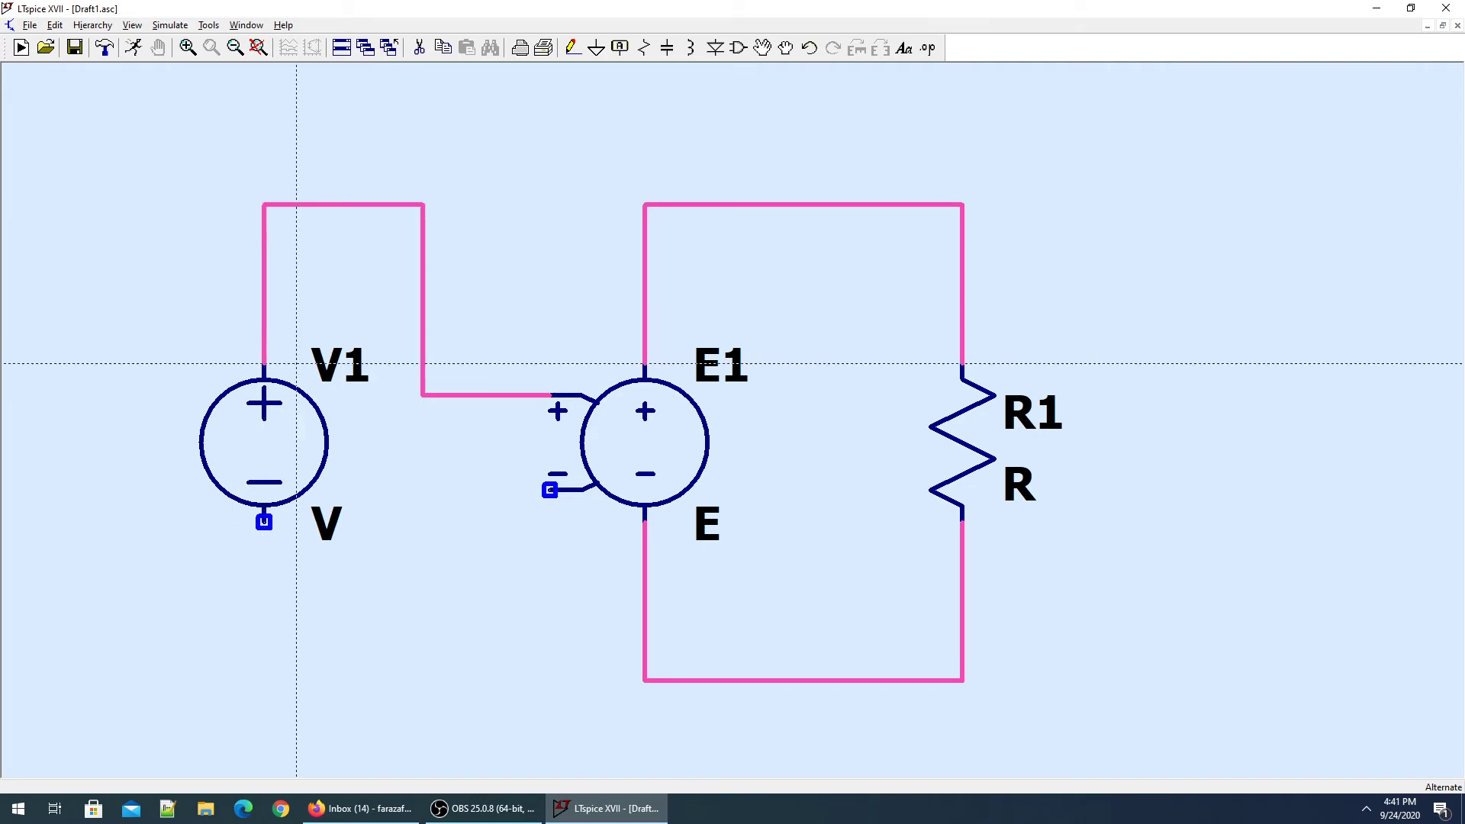
{"action": "left_click", "coordinate": [264, 522]}
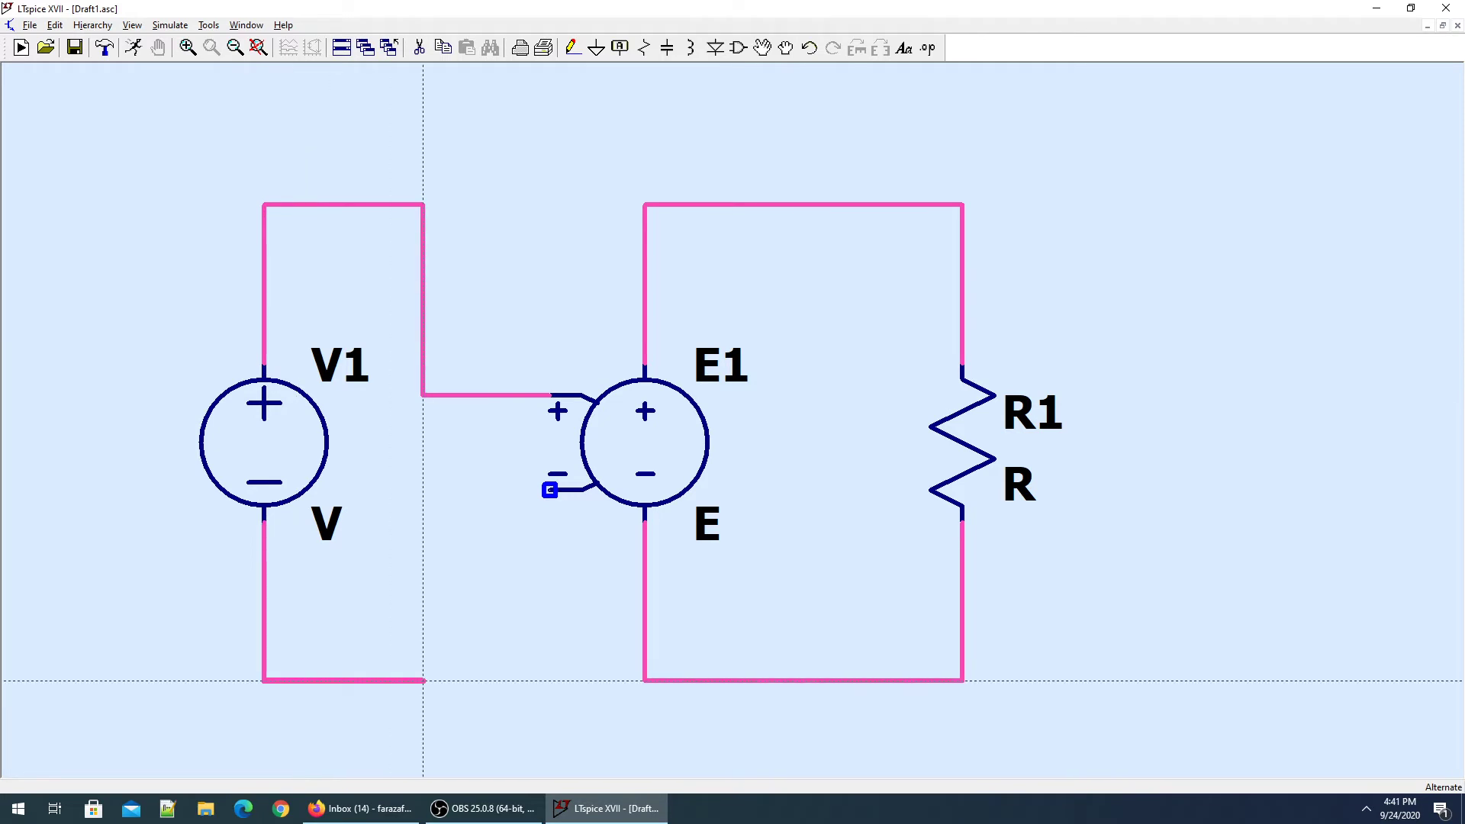
{"action": "left_click", "coordinate": [423, 680]}
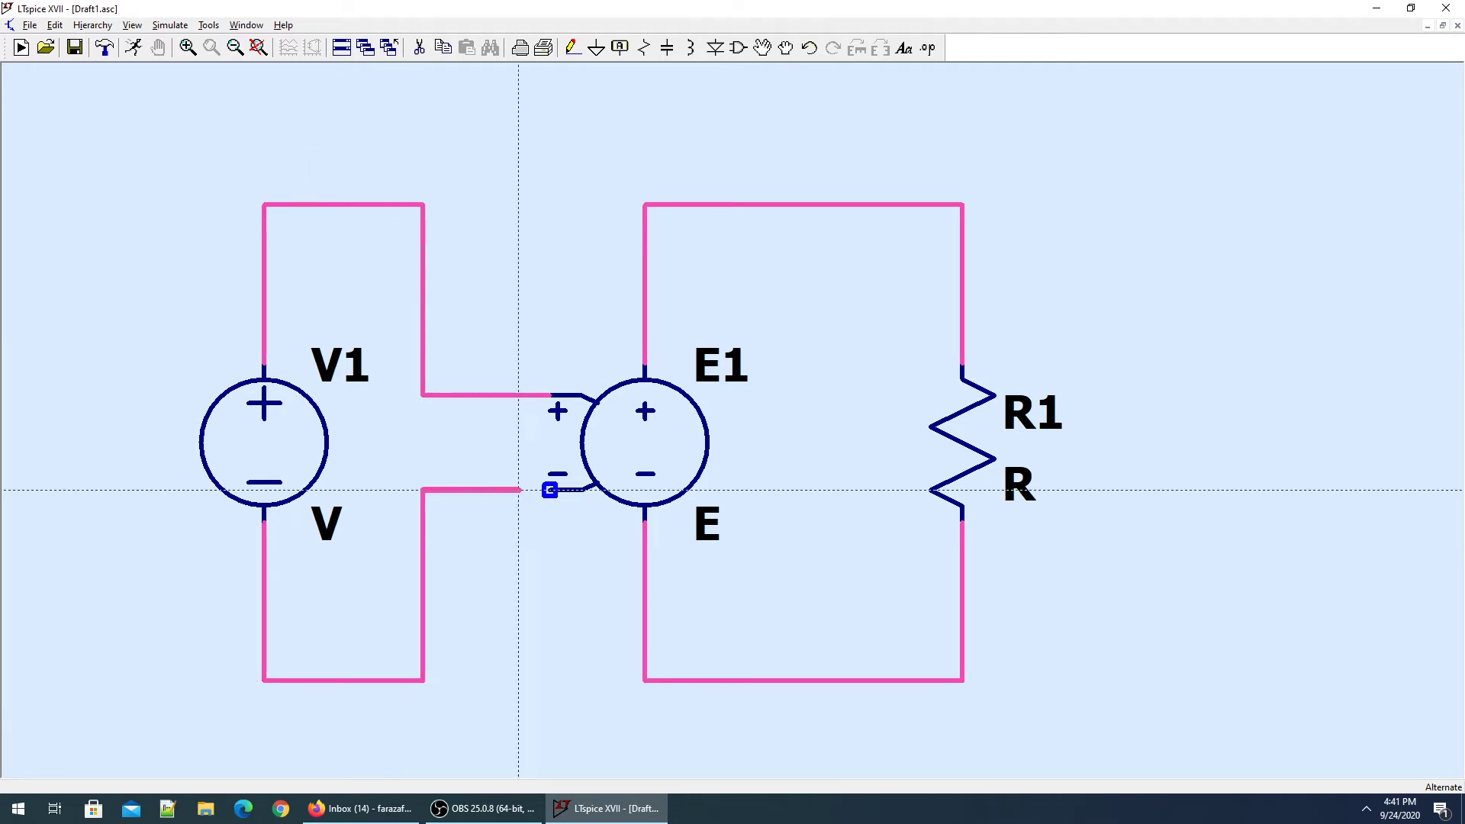
{"action": "left_click", "coordinate": [550, 490]}
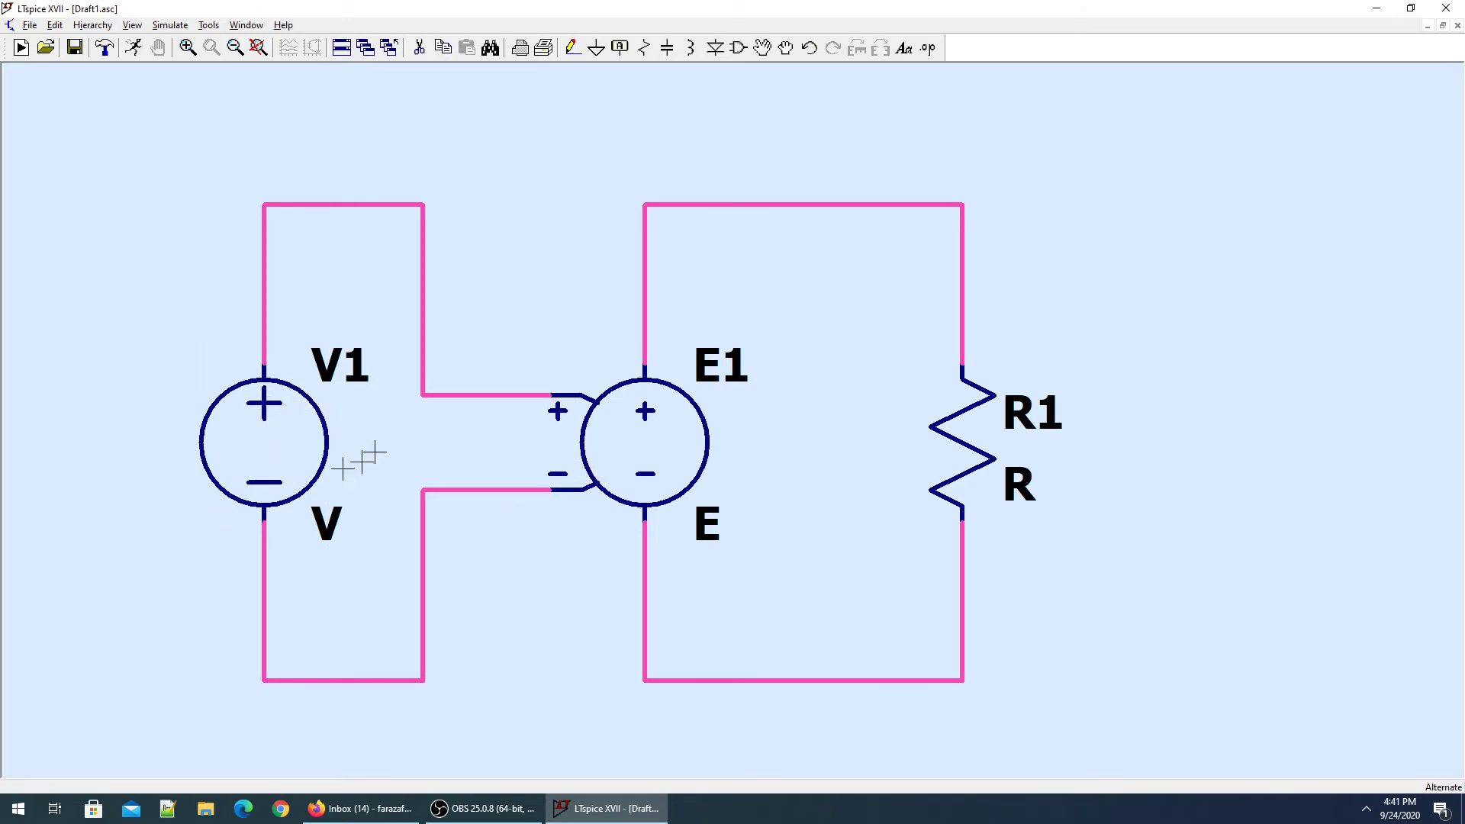
Step: Set E1's gain to 5 and V1's DC value to 2
{"action": "key", "text": "Escape"}
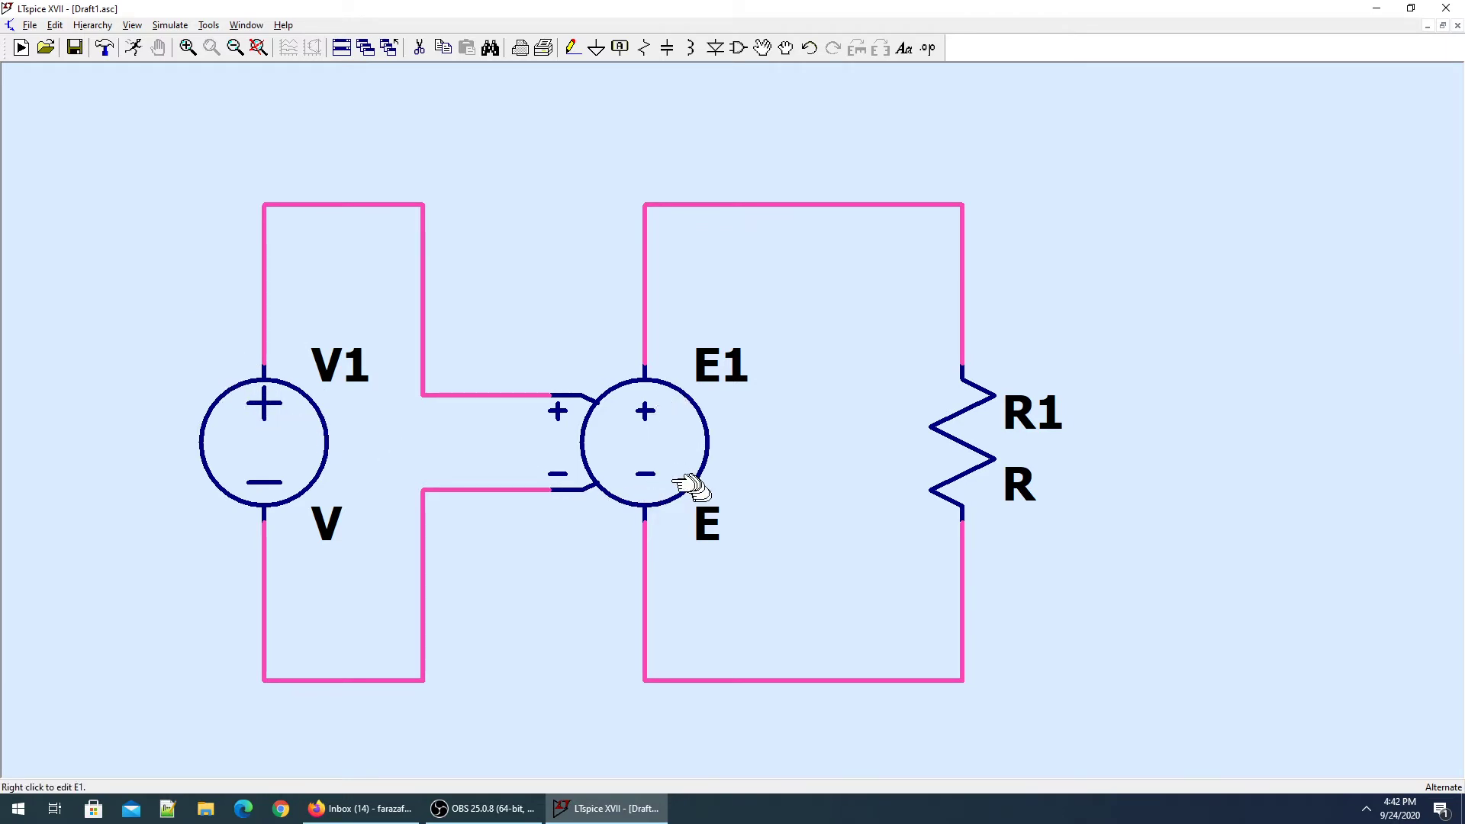
{"action": "right_click", "coordinate": [654, 441]}
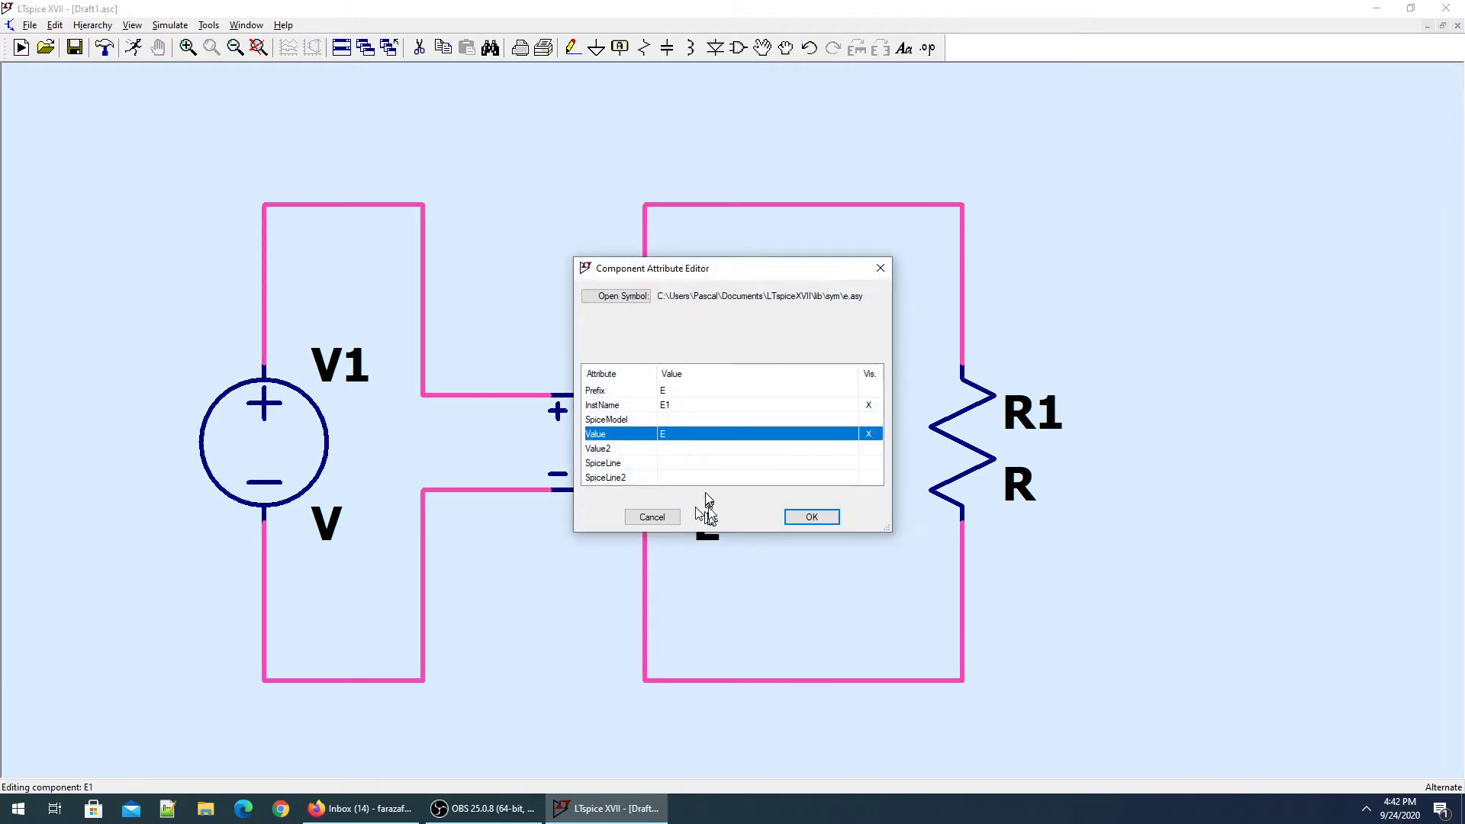
{"action": "left_click", "coordinate": [664, 439]}
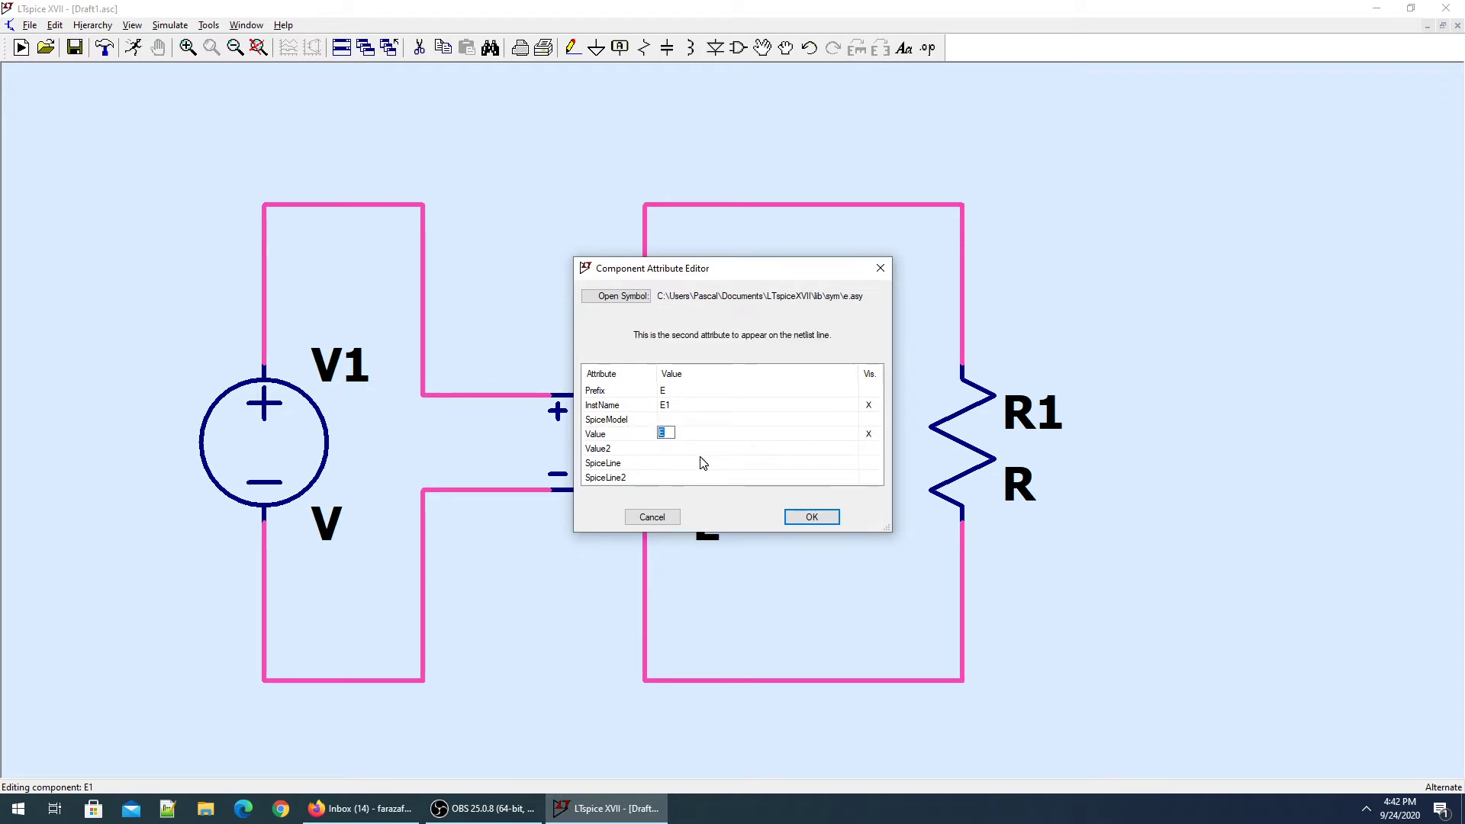
{"action": "left_click", "coordinate": [809, 517]}
{"action": "right_click", "coordinate": [288, 446]}
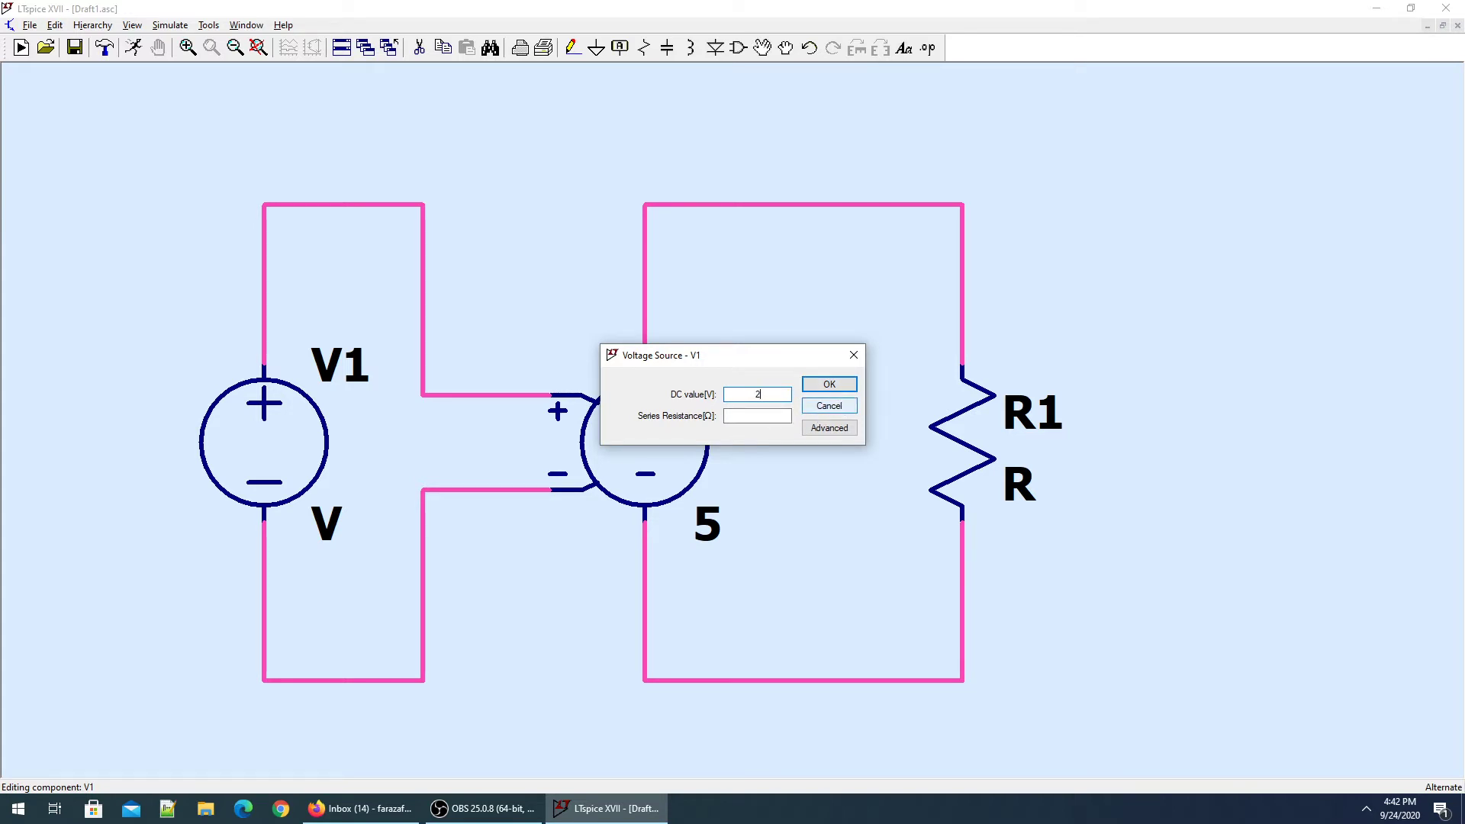
{"action": "left_click", "coordinate": [828, 385]}
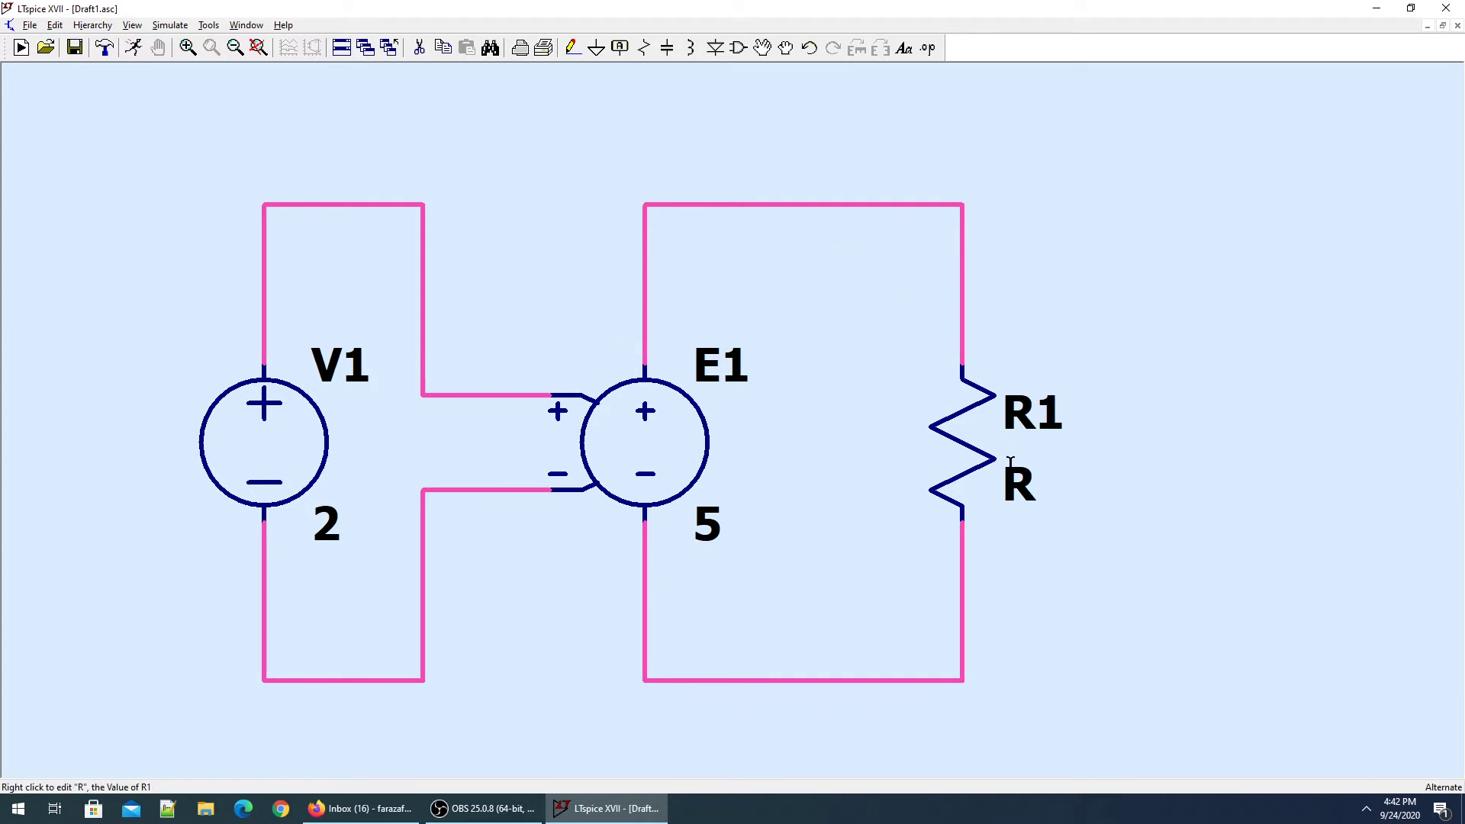
Step: Set R1's resistance to 1Meg
{"action": "right_click", "coordinate": [977, 463]}
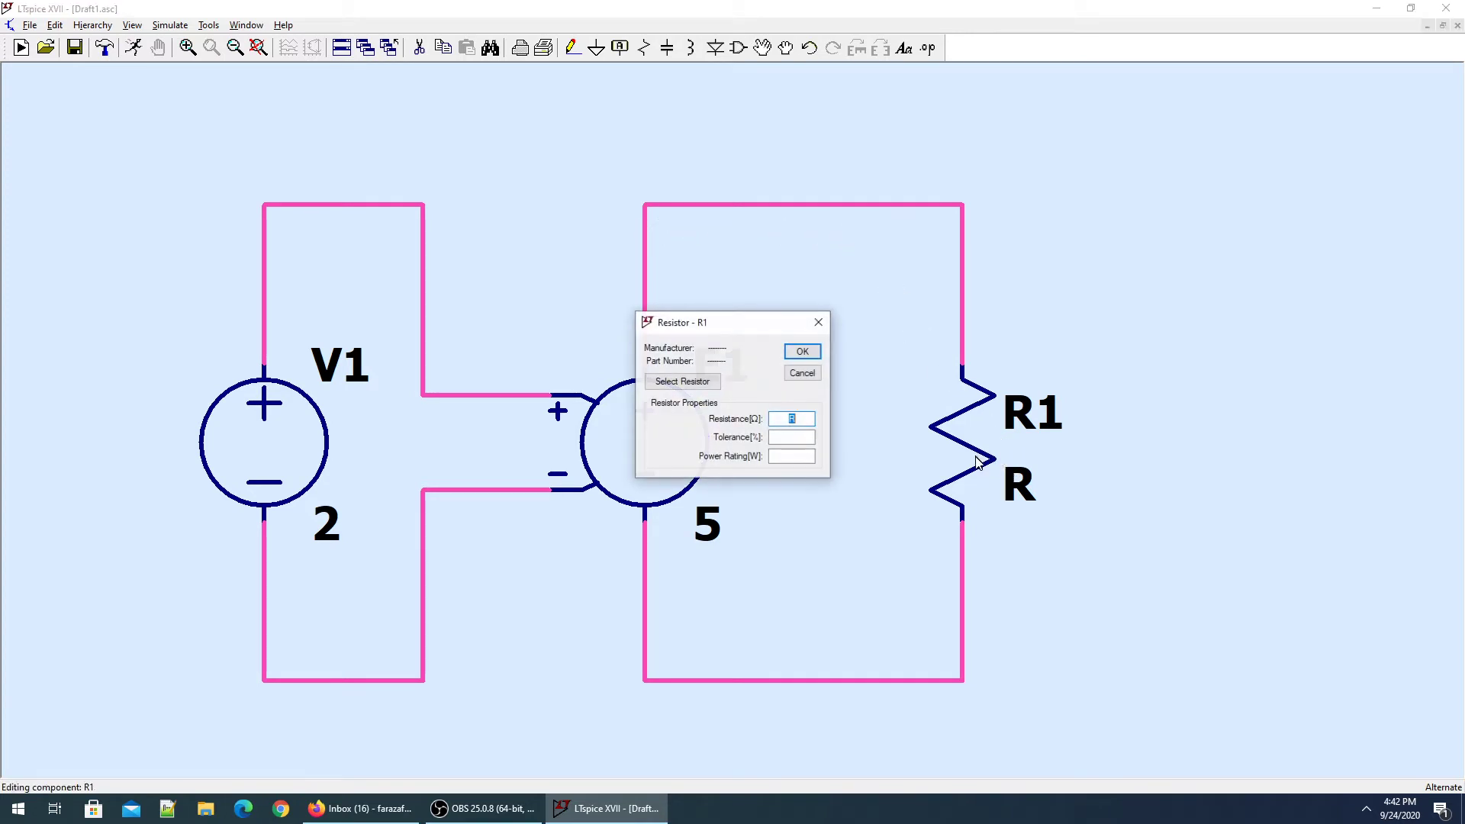
{"action": "type", "text": "1meg"}
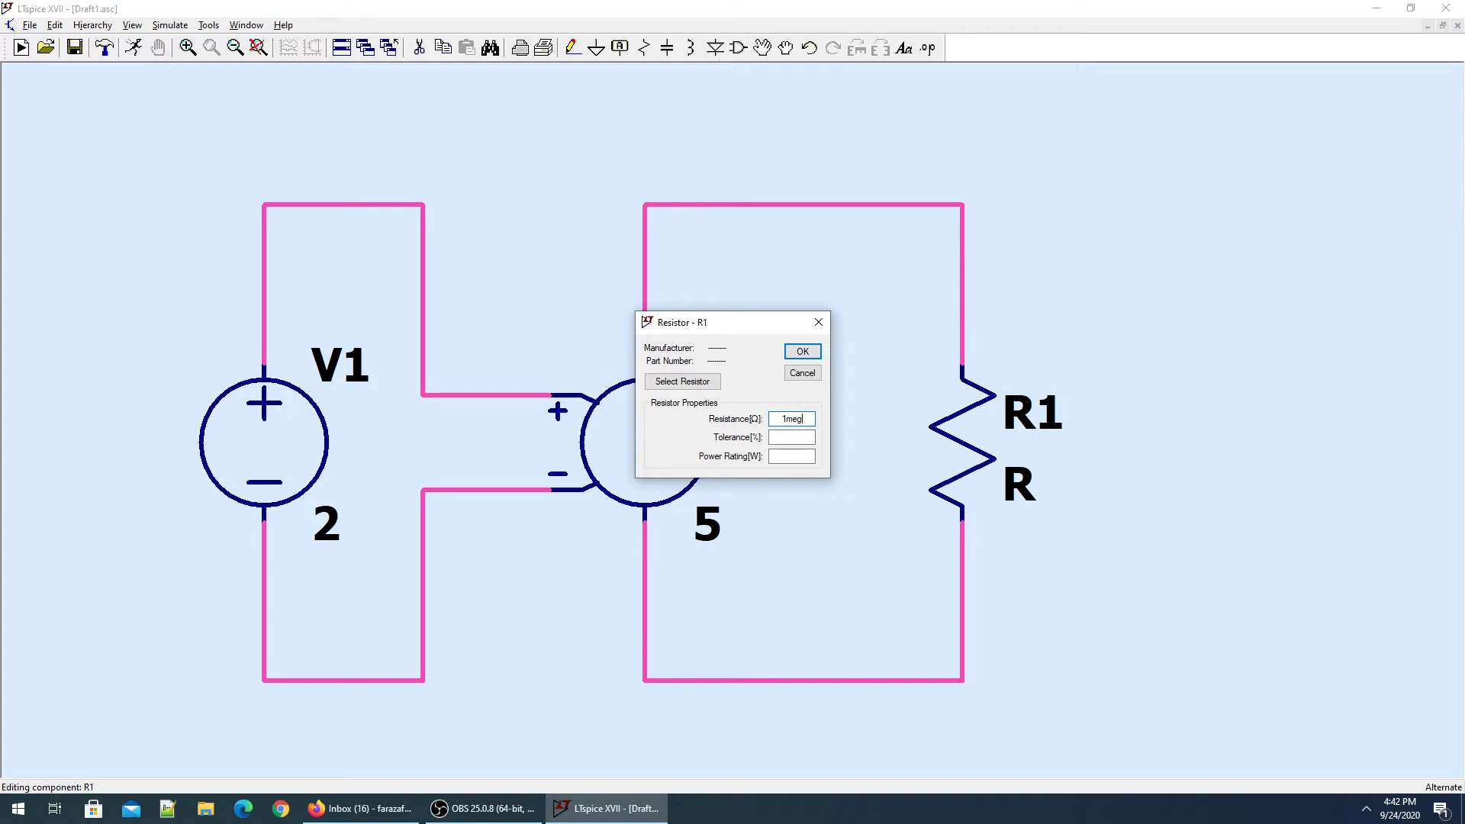
{"action": "key", "text": "Return"}
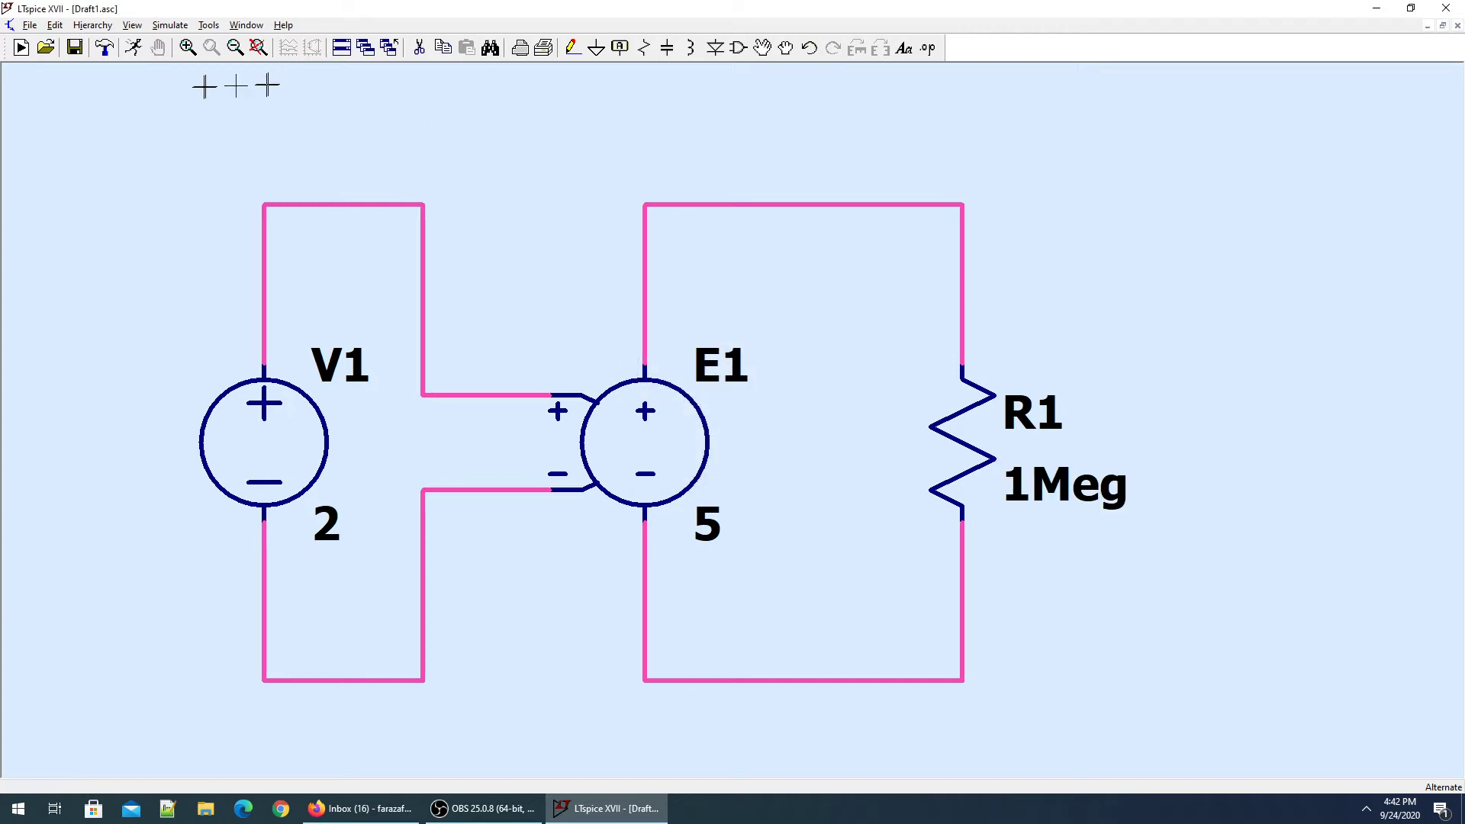
Step: Add ground symbols below V1's and E1's loops and wire each up to its bottom wire
{"action": "key", "text": "g"}
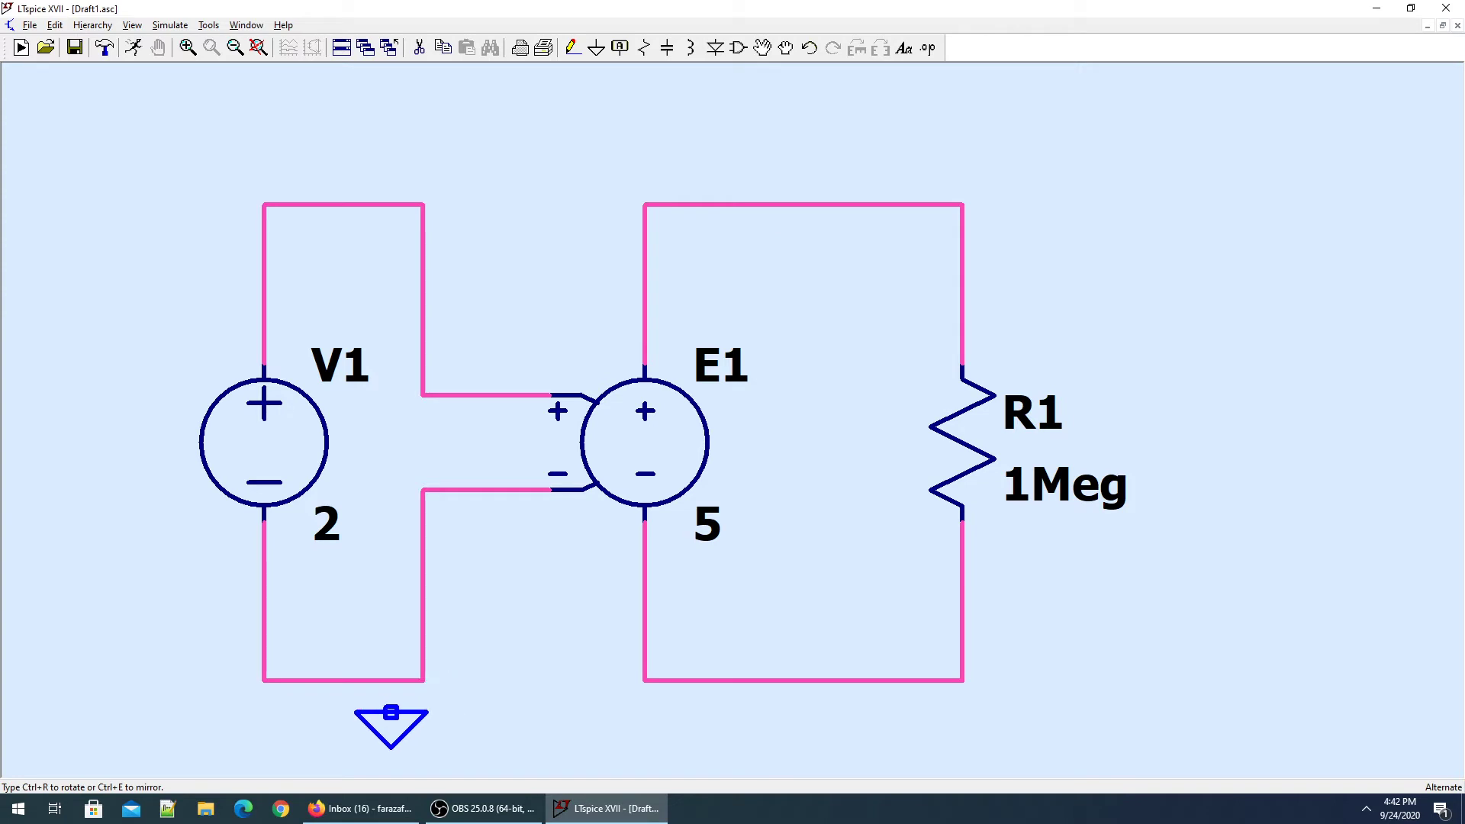
{"action": "left_click", "coordinate": [359, 744]}
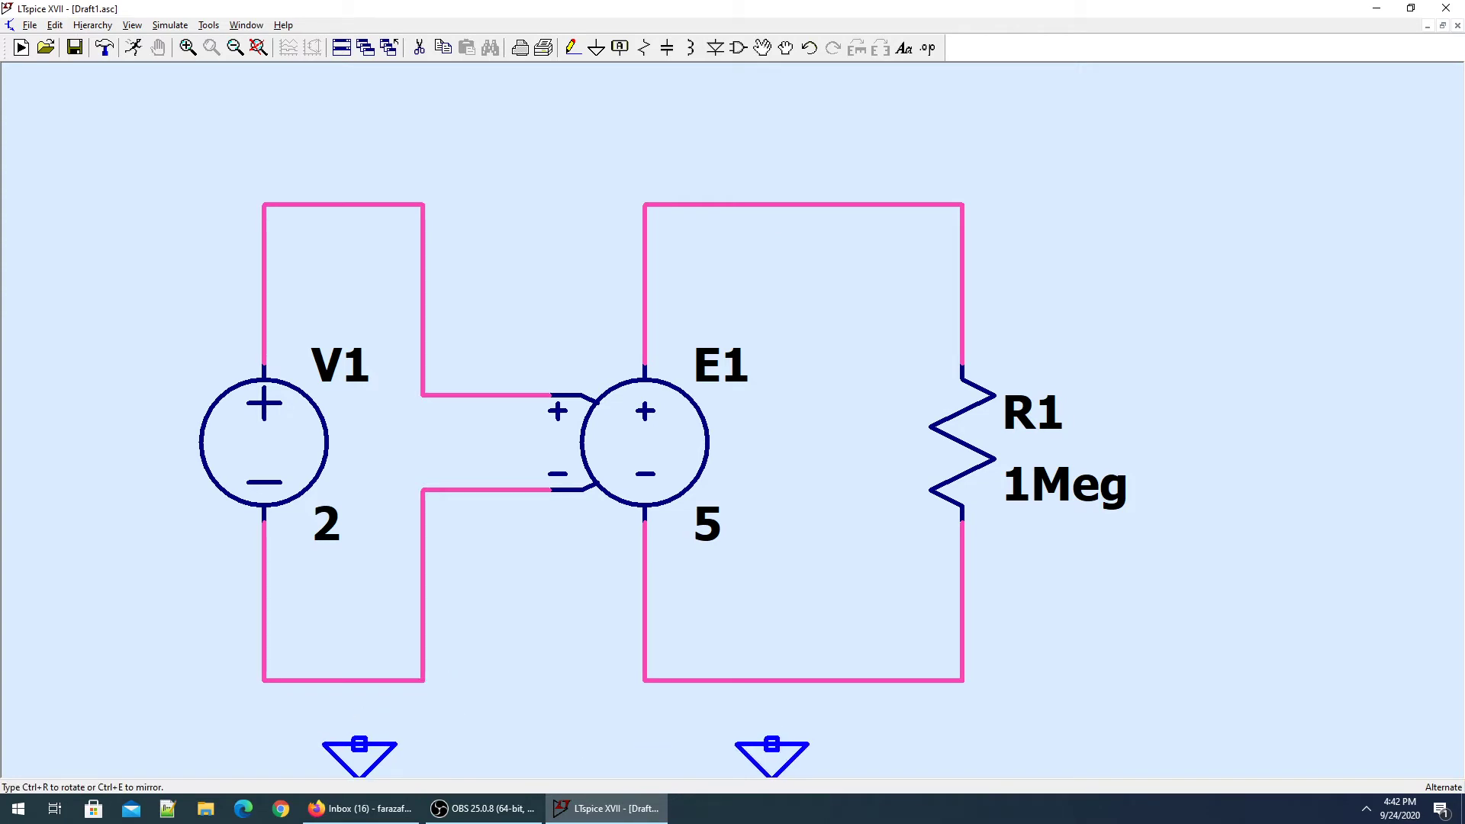
{"action": "key", "text": "w"}
{"action": "left_click", "coordinate": [360, 744]}
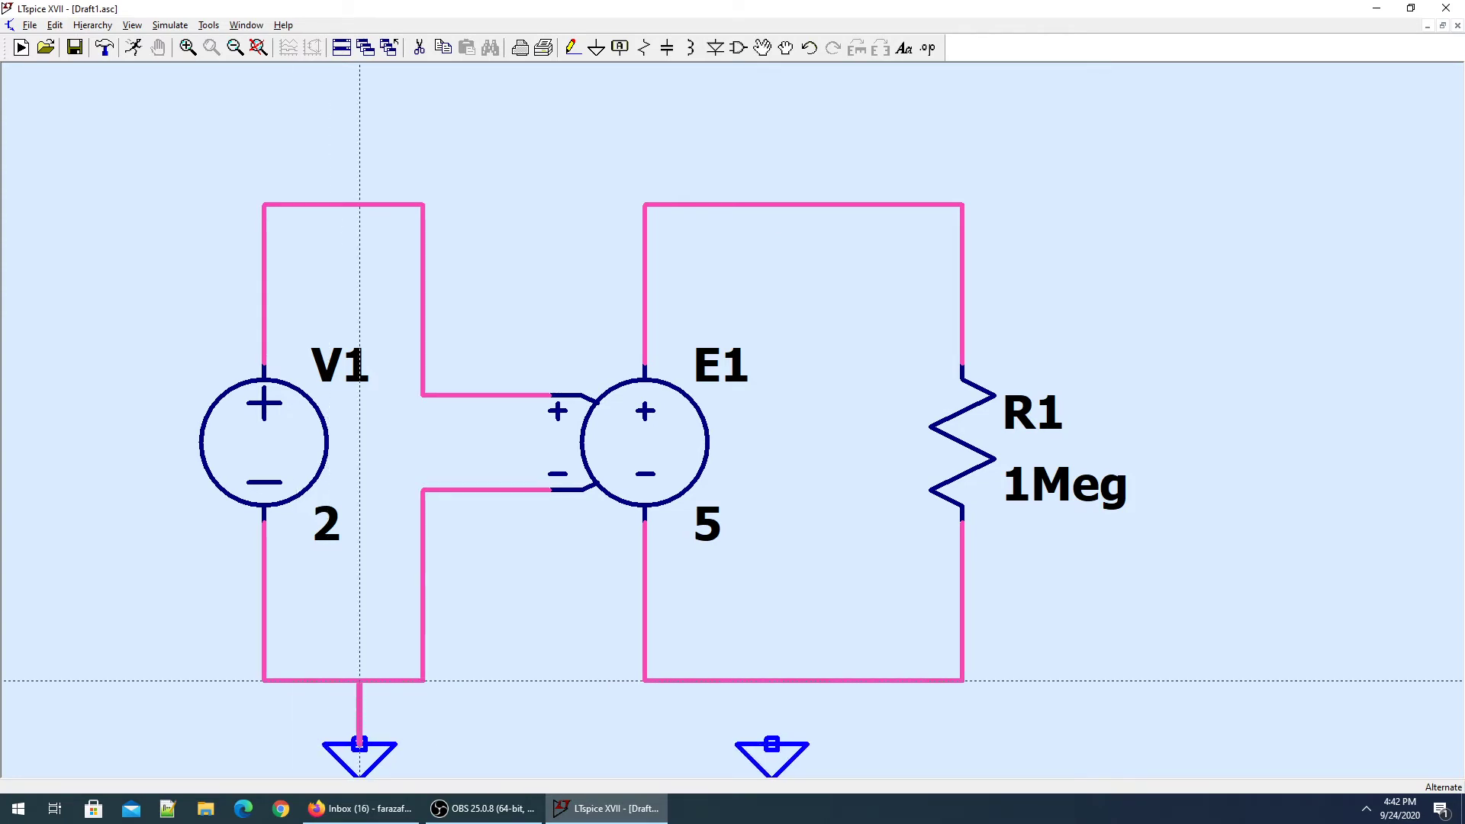
{"action": "left_click", "coordinate": [359, 680]}
{"action": "left_click", "coordinate": [772, 745]}
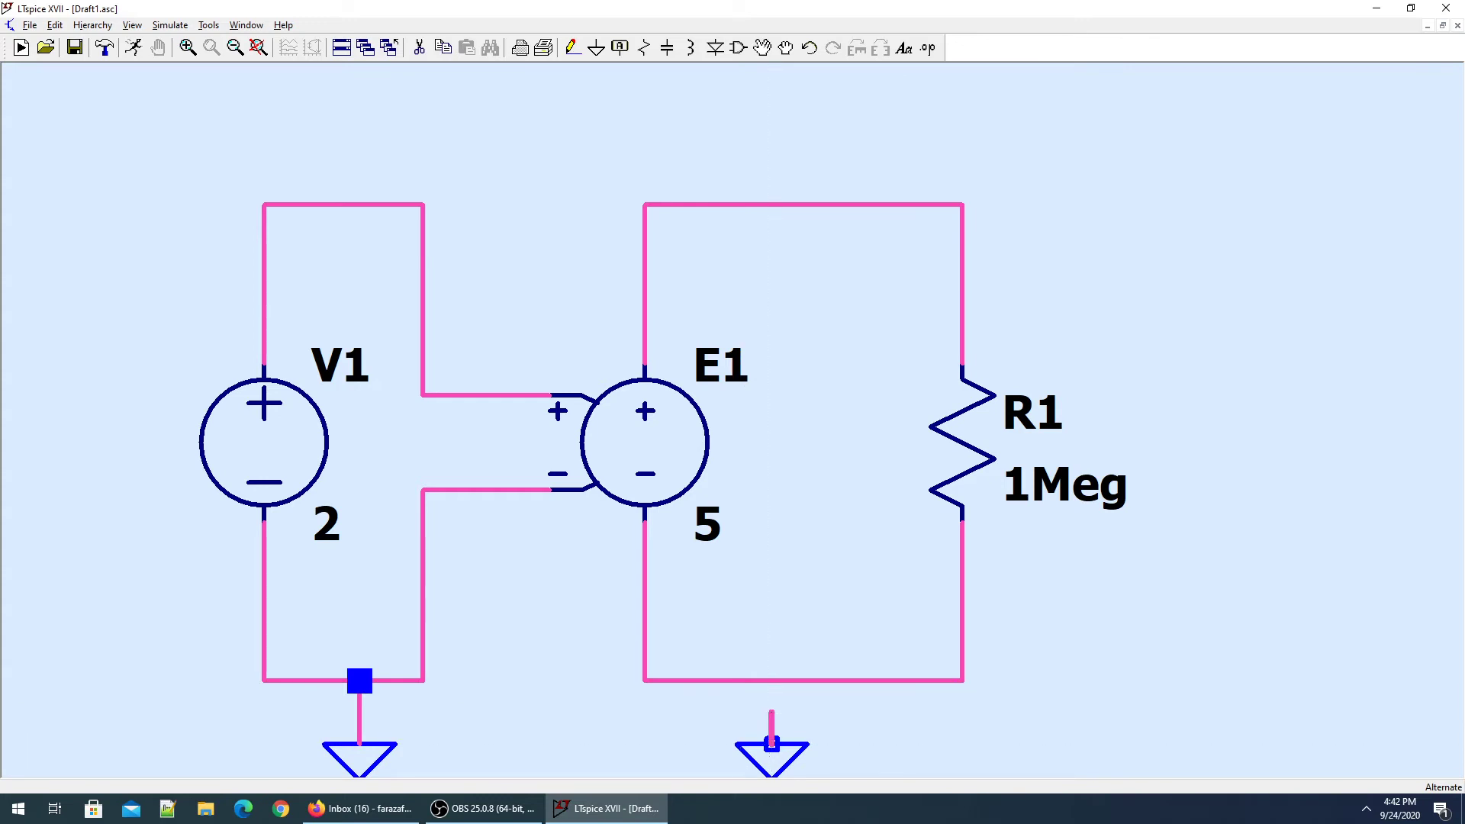
{"action": "left_click", "coordinate": [771, 680]}
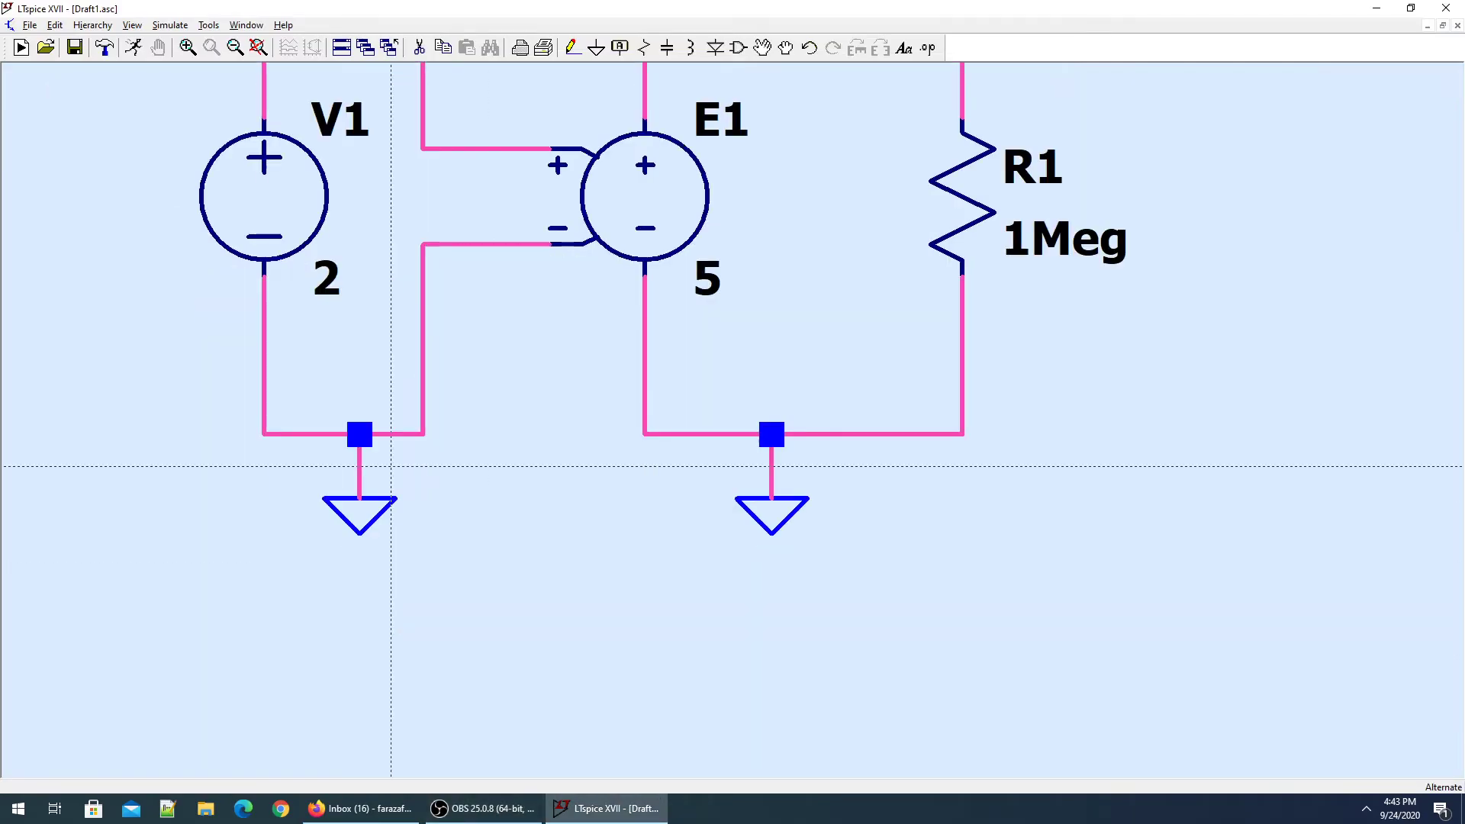
{"action": "key", "text": "Escape"}
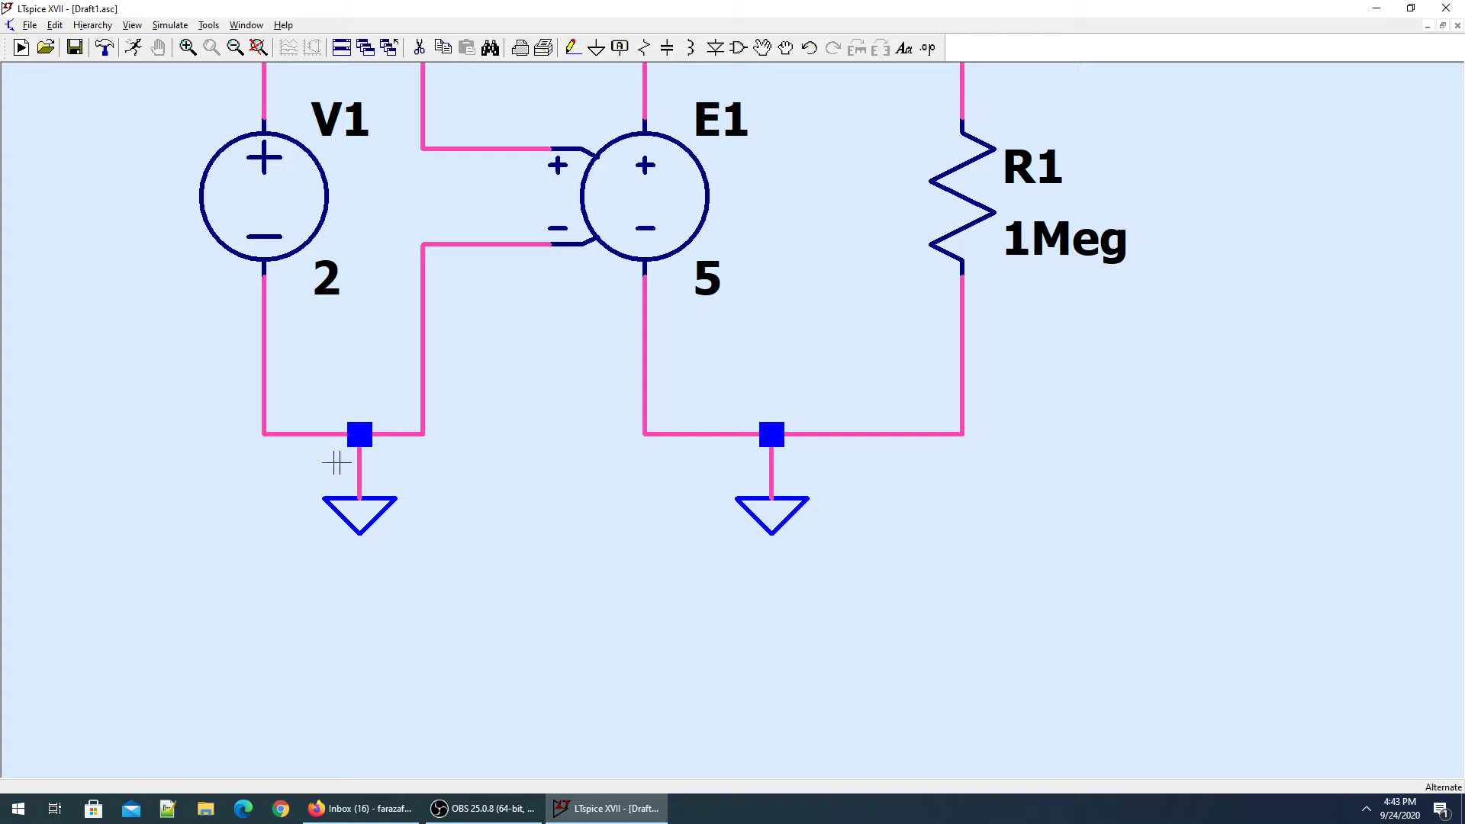
{"action": "left_click", "coordinate": [258, 48]}
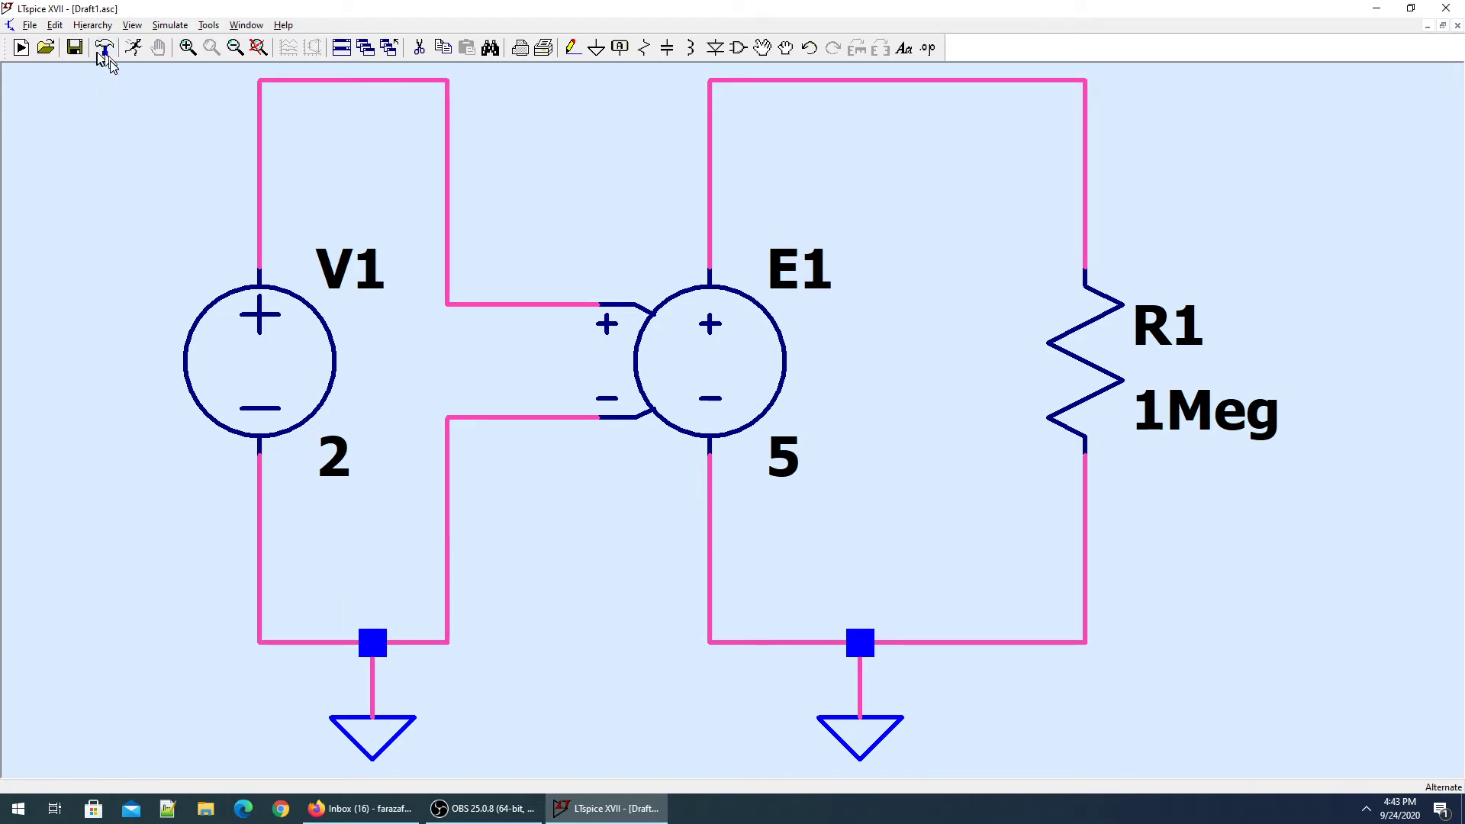
{"action": "left_click", "coordinate": [133, 48]}
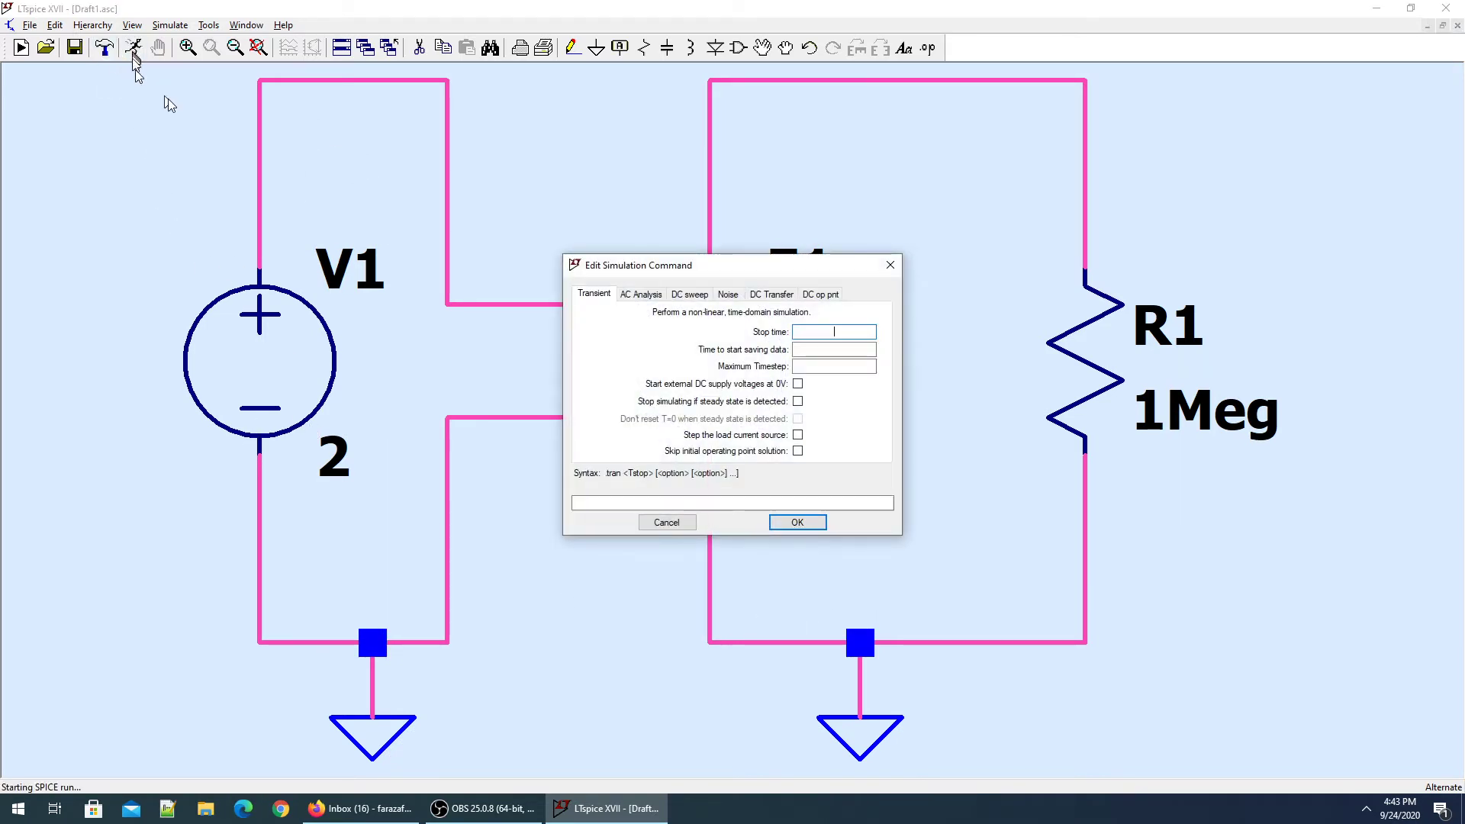
{"action": "left_click", "coordinate": [890, 267]}
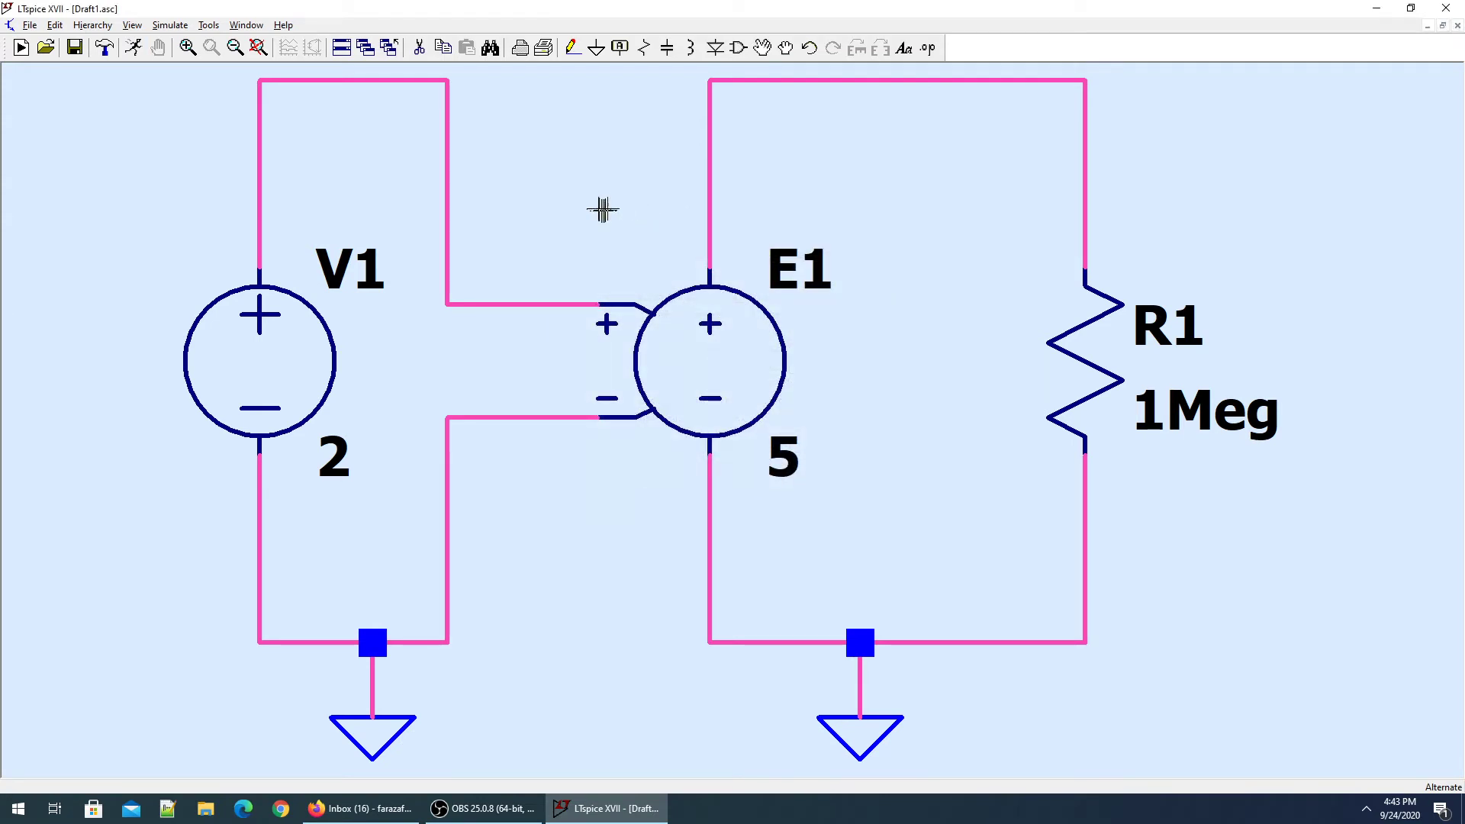
{"action": "key", "text": "F3"}
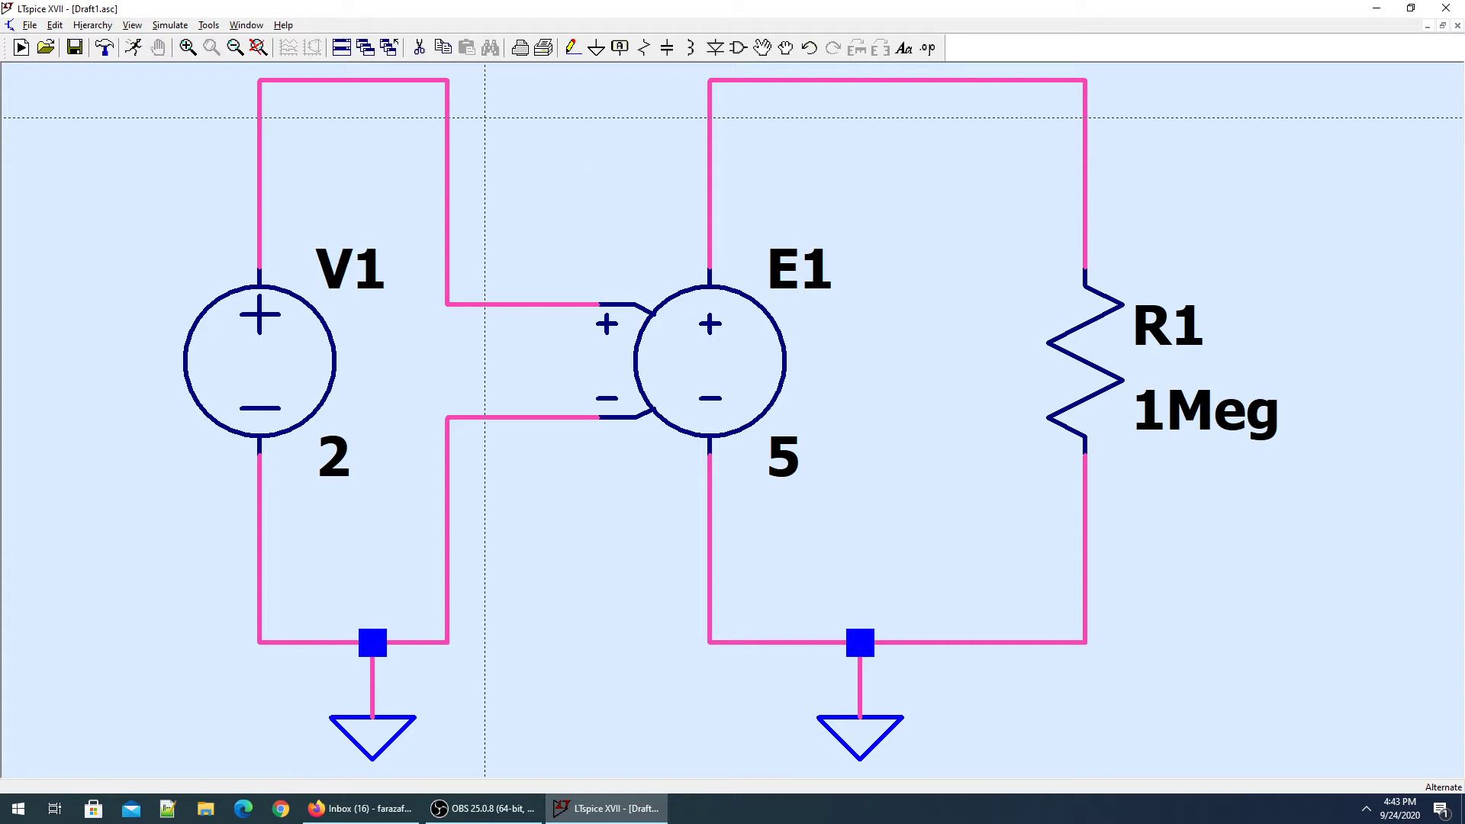
Step: Place a net label named Vin on V1's top wire
{"action": "key", "text": "F4"}
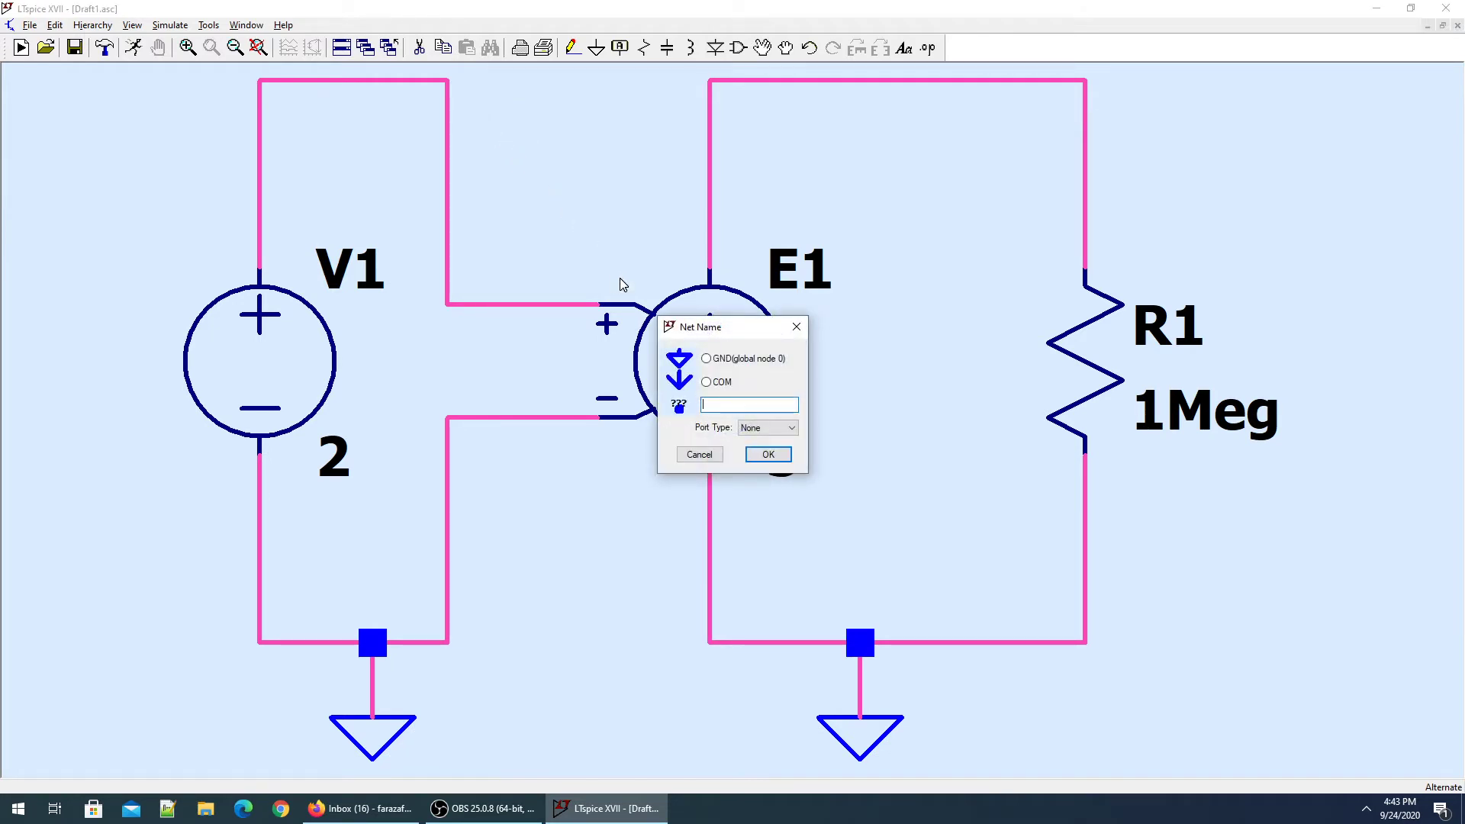
{"action": "type", "text": "Vin"}
{"action": "key", "text": "Return"}
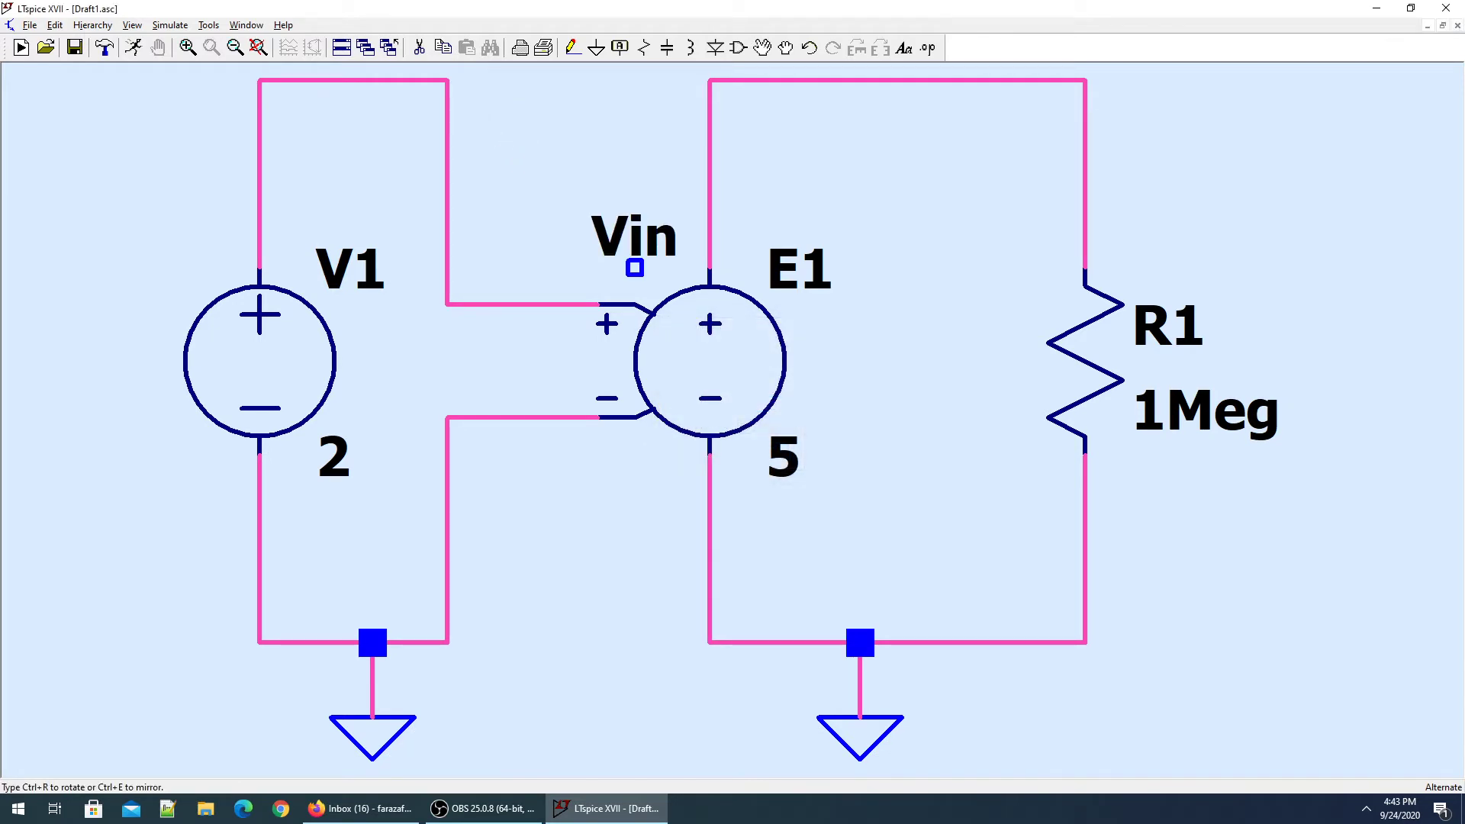
{"action": "left_click", "coordinate": [374, 80]}
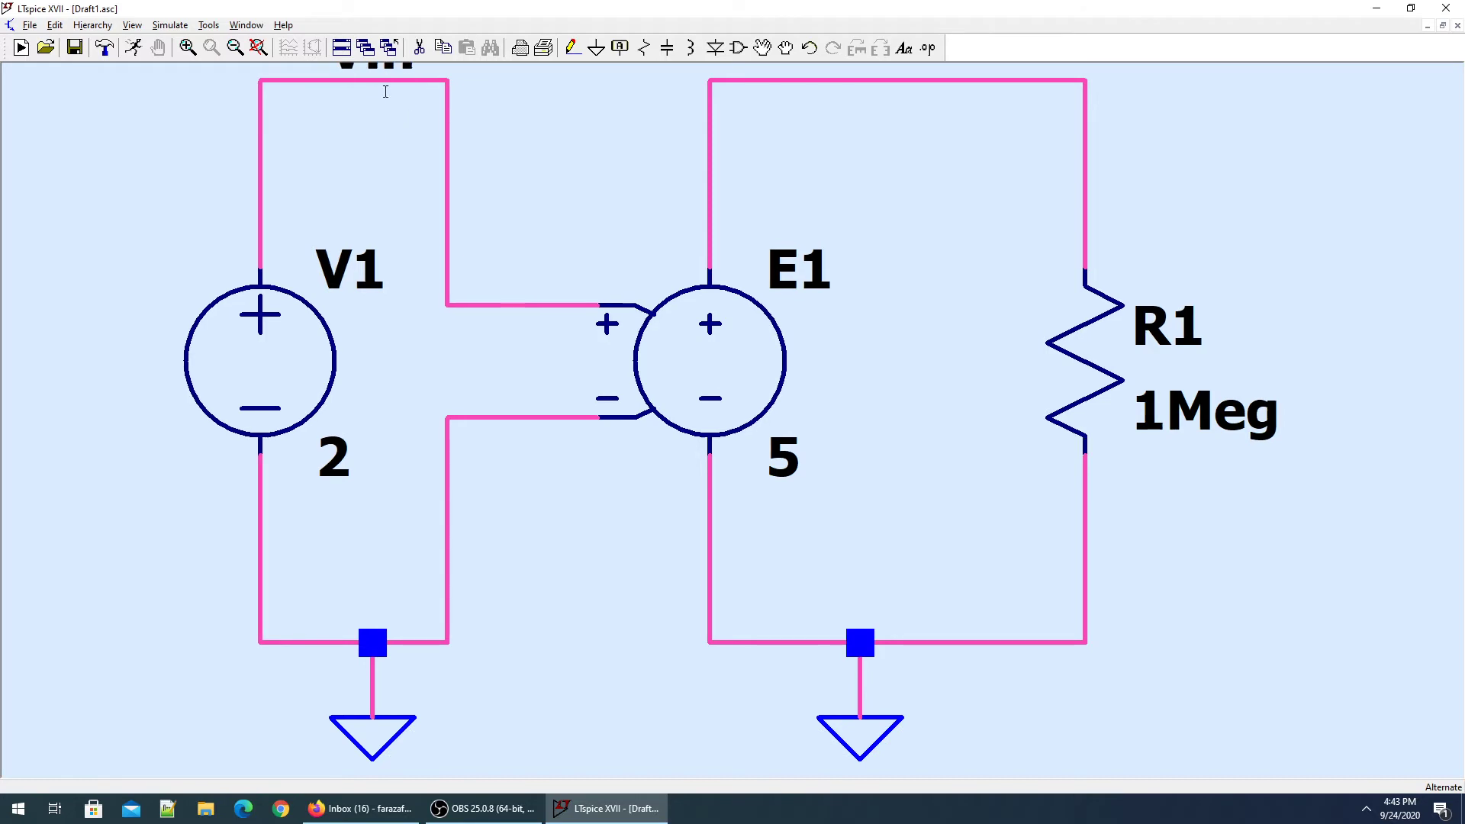
{"action": "scroll", "coordinate": [385, 91], "scroll_direction": "up", "scroll_amount": 8}
{"action": "scroll", "coordinate": [857, 295], "scroll_direction": "down", "scroll_amount": 6}
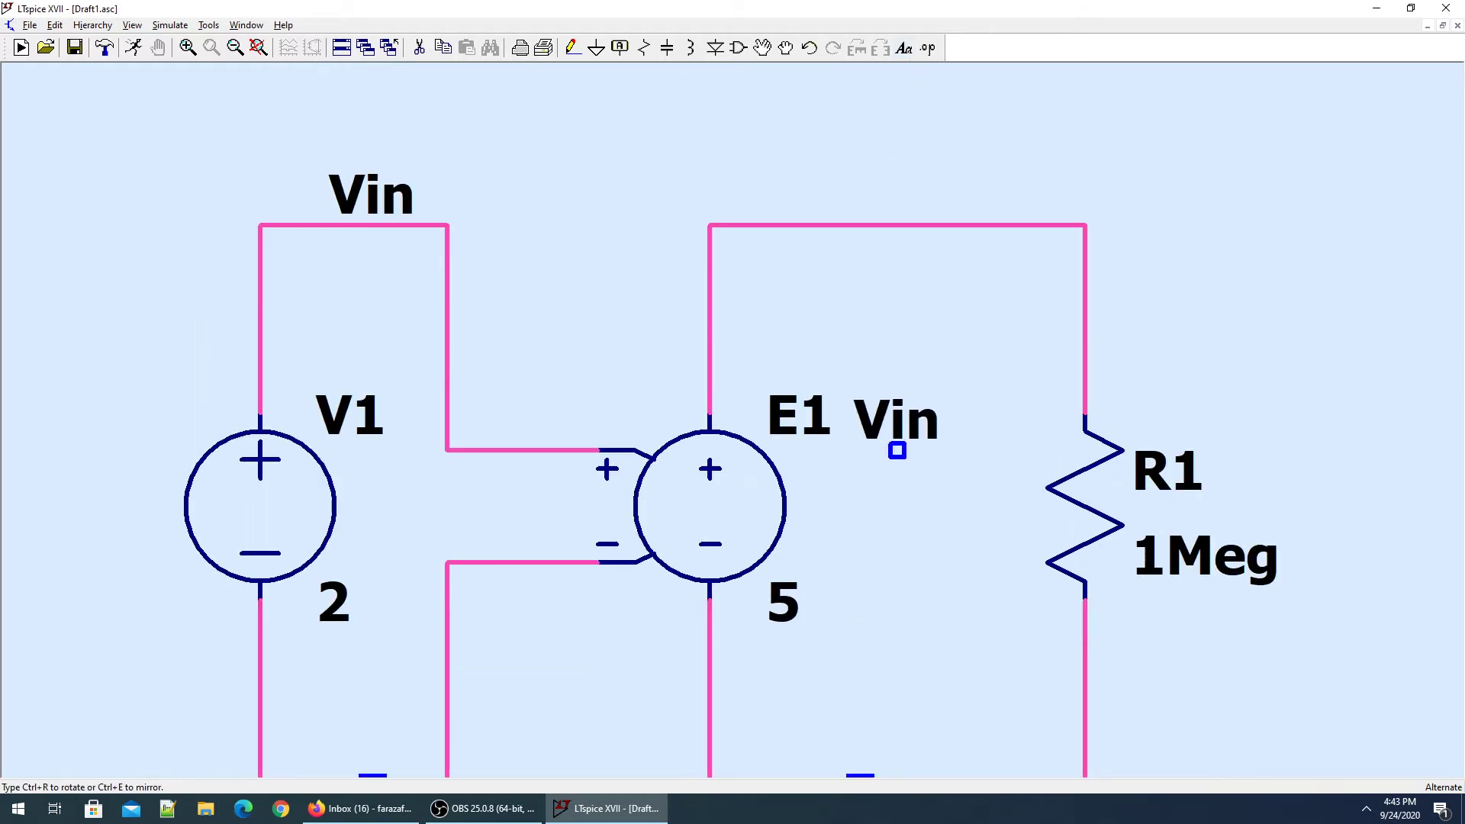
Step: Label the top wire of the E1–R1 loop Vout and zoom out to fit
{"action": "left_click", "coordinate": [897, 225]}
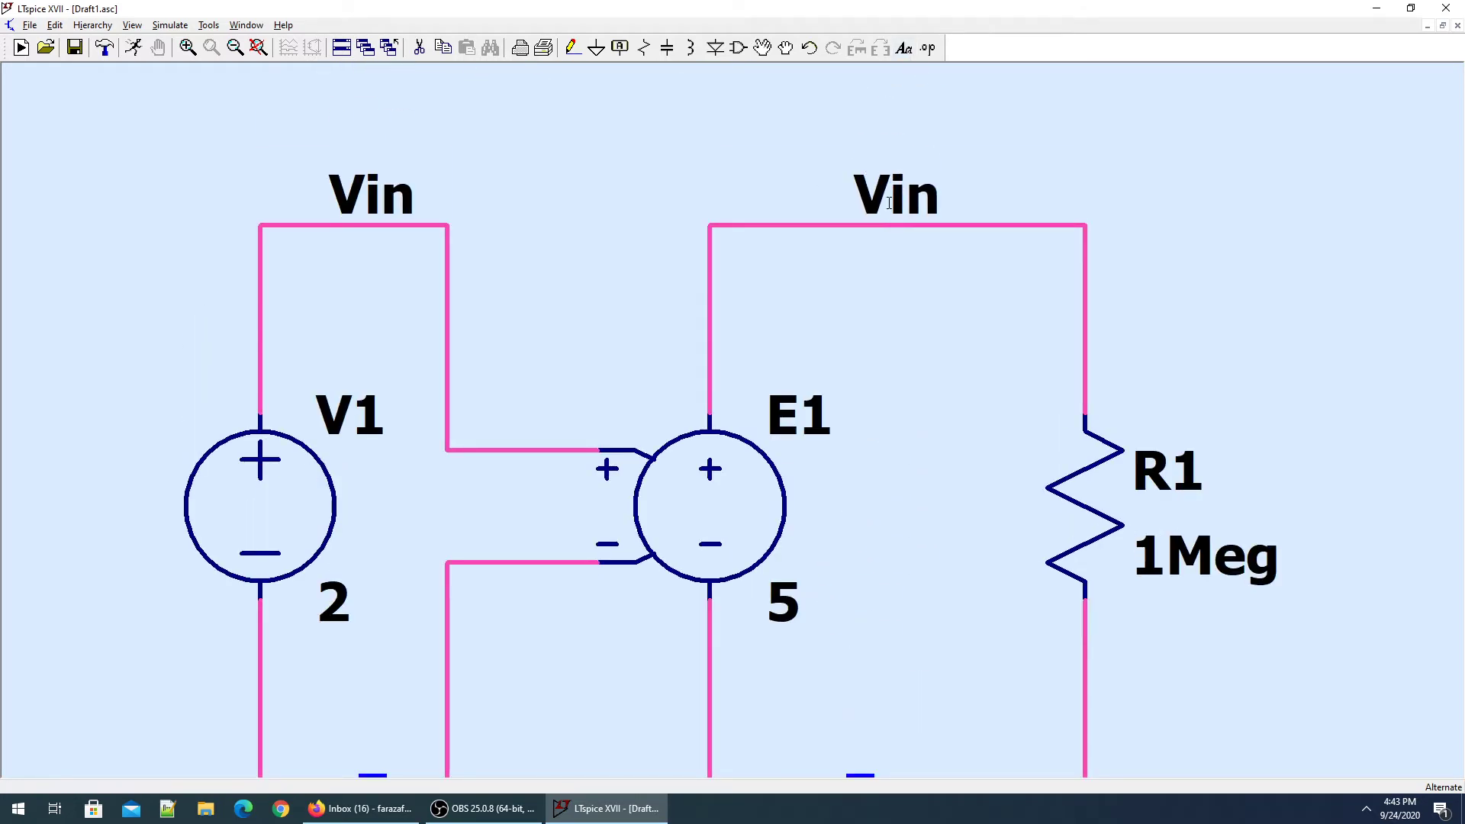
{"action": "right_click", "coordinate": [900, 224]}
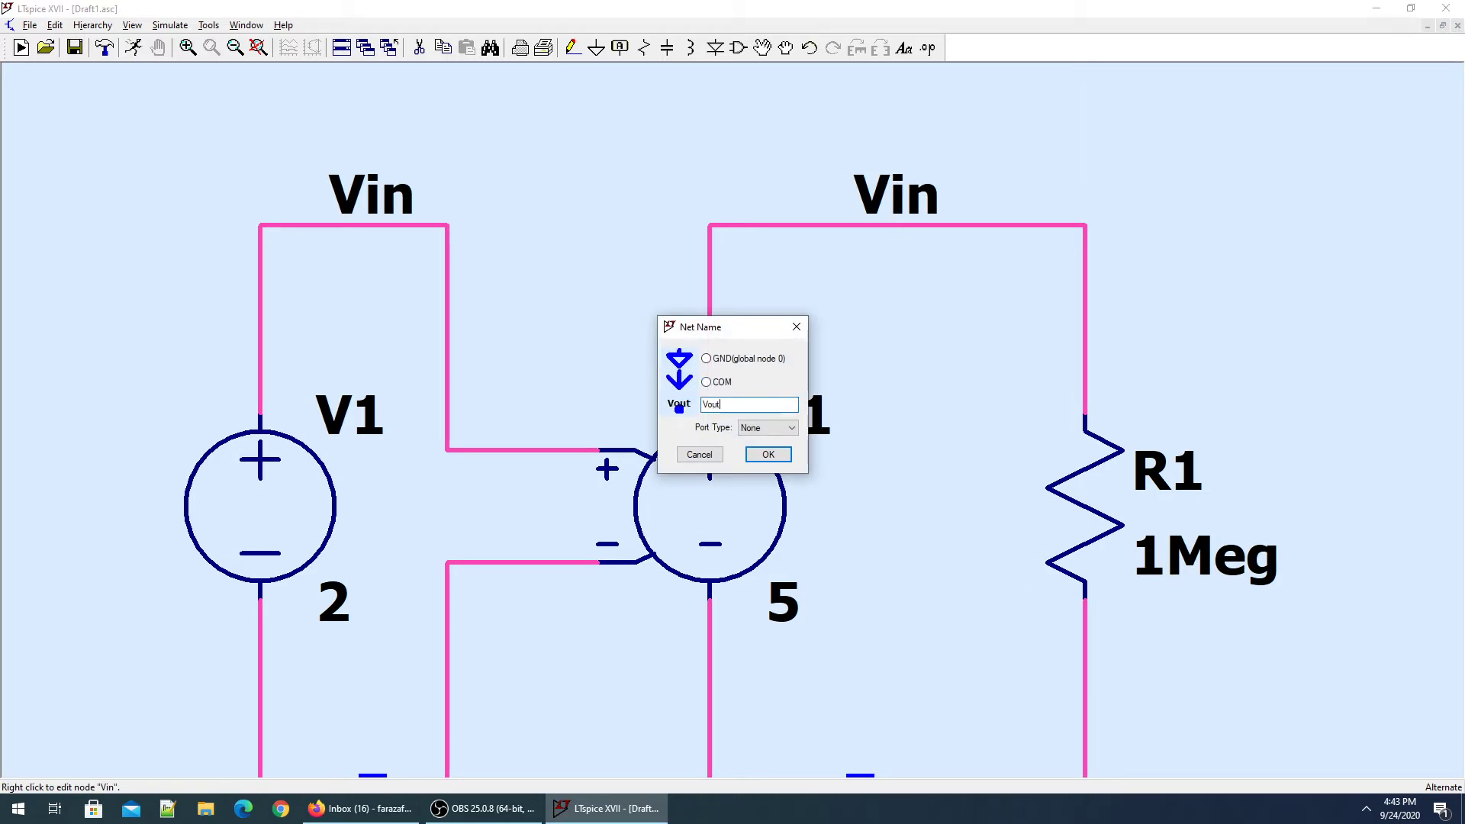
{"action": "key", "text": "Return"}
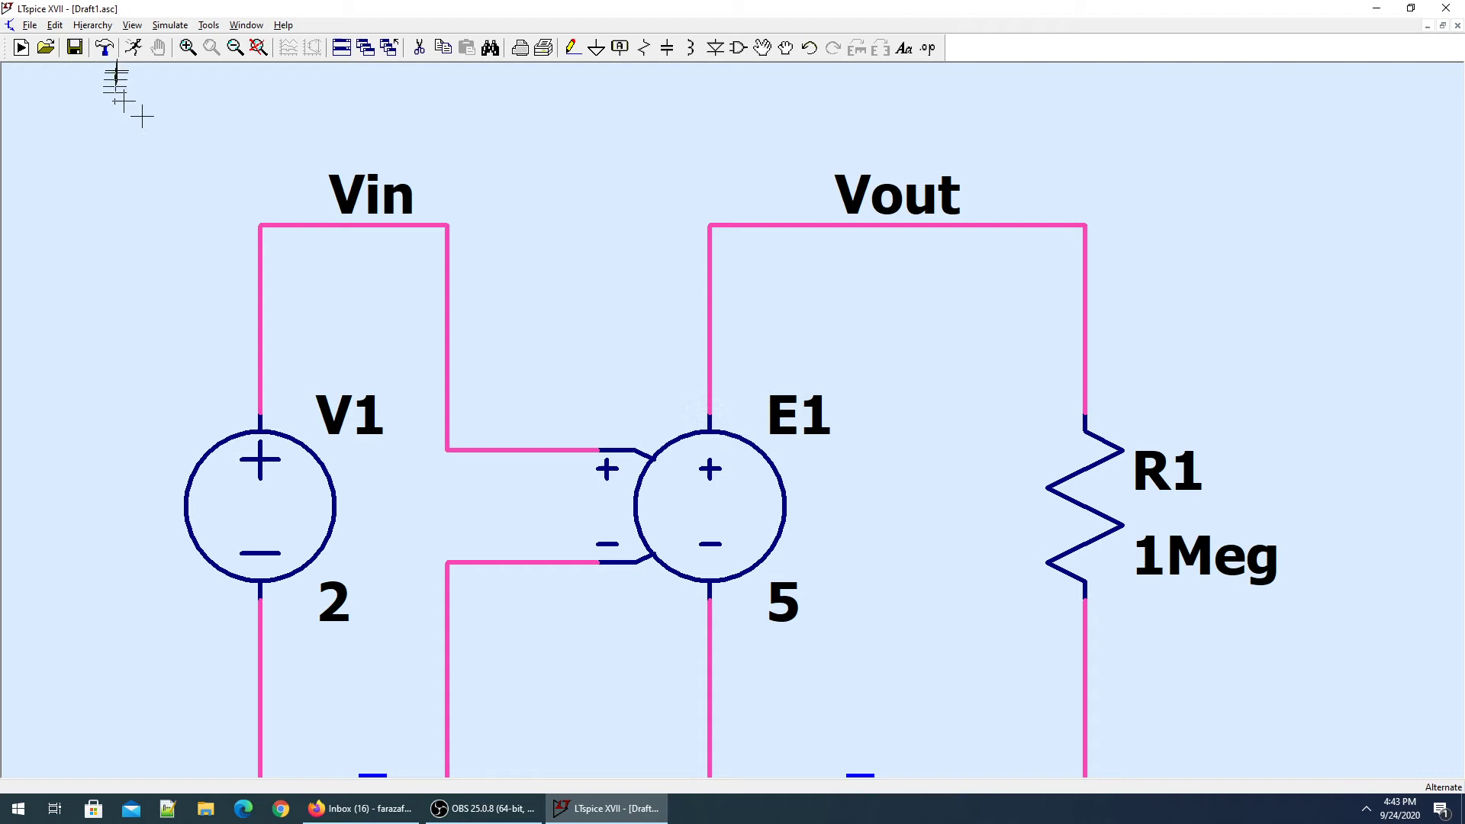
{"action": "left_click", "coordinate": [259, 49]}
{"action": "left_click", "coordinate": [235, 48]}
Step: Place a DC operating point (.op) directive and run the simulation
{"action": "left_click", "coordinate": [235, 48]}
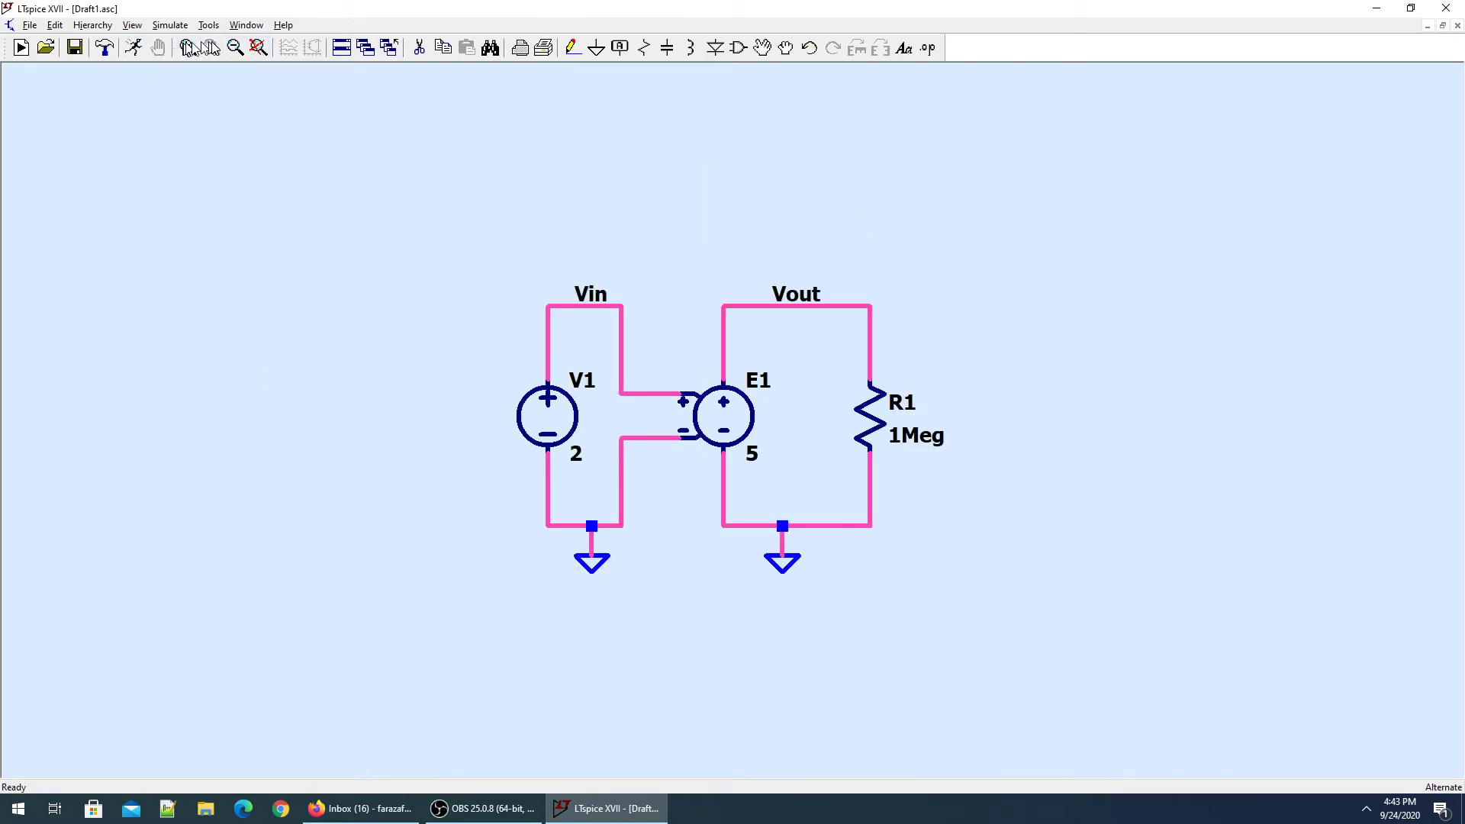
{"action": "left_click", "coordinate": [133, 48]}
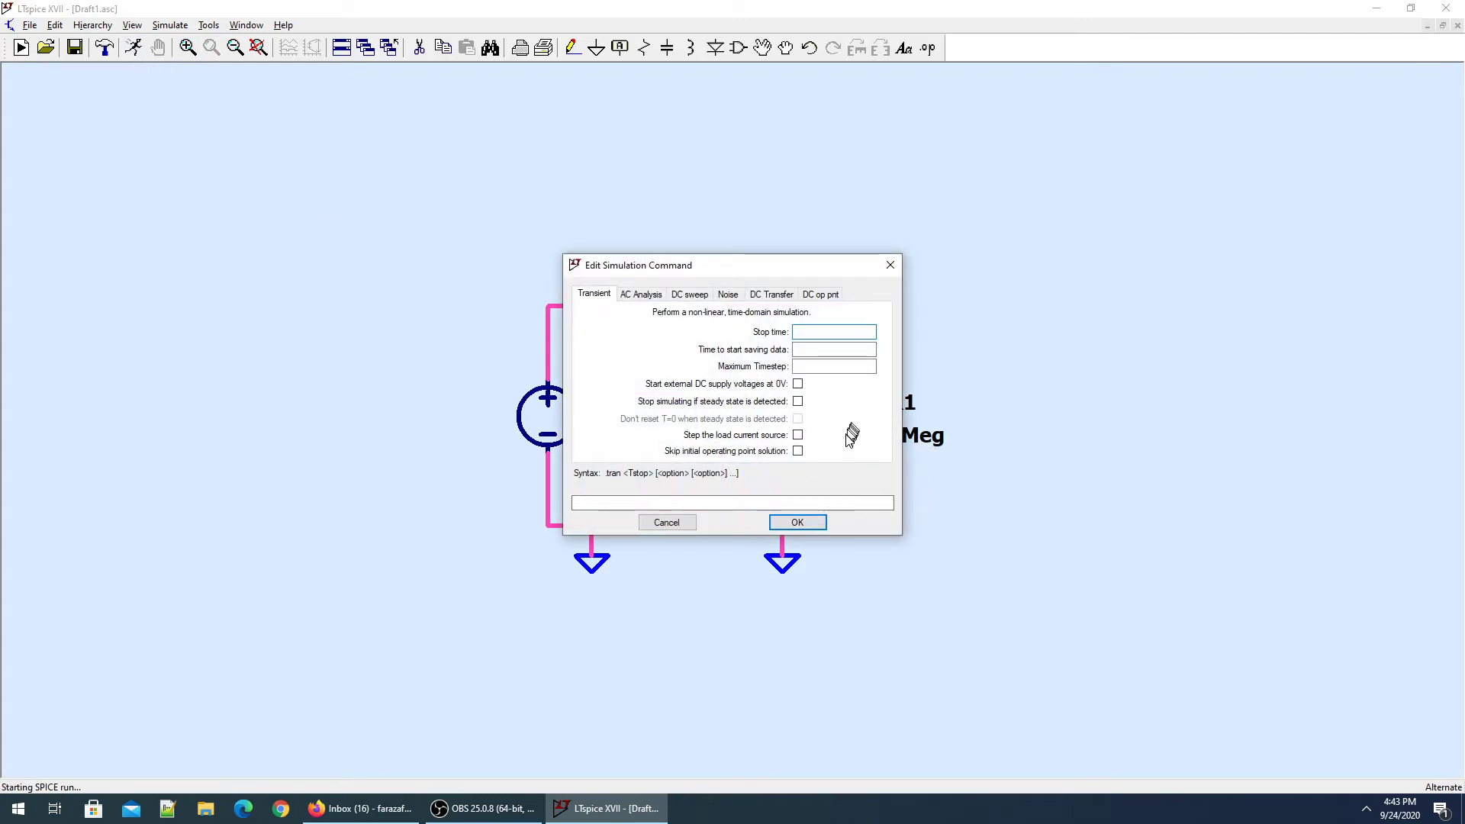
{"action": "left_click", "coordinate": [769, 295]}
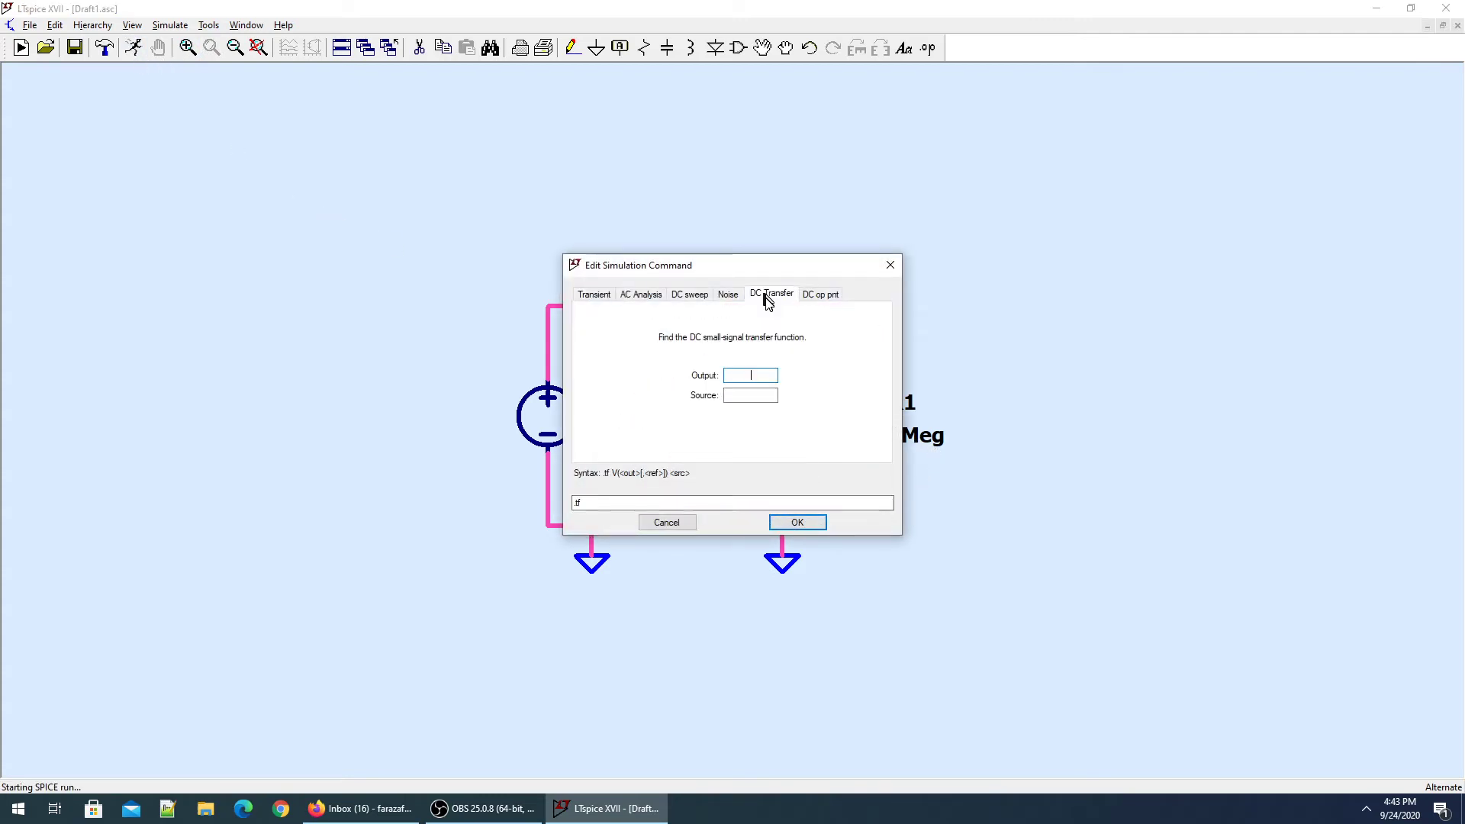
{"action": "left_click", "coordinate": [821, 295]}
{"action": "left_click", "coordinate": [793, 522]}
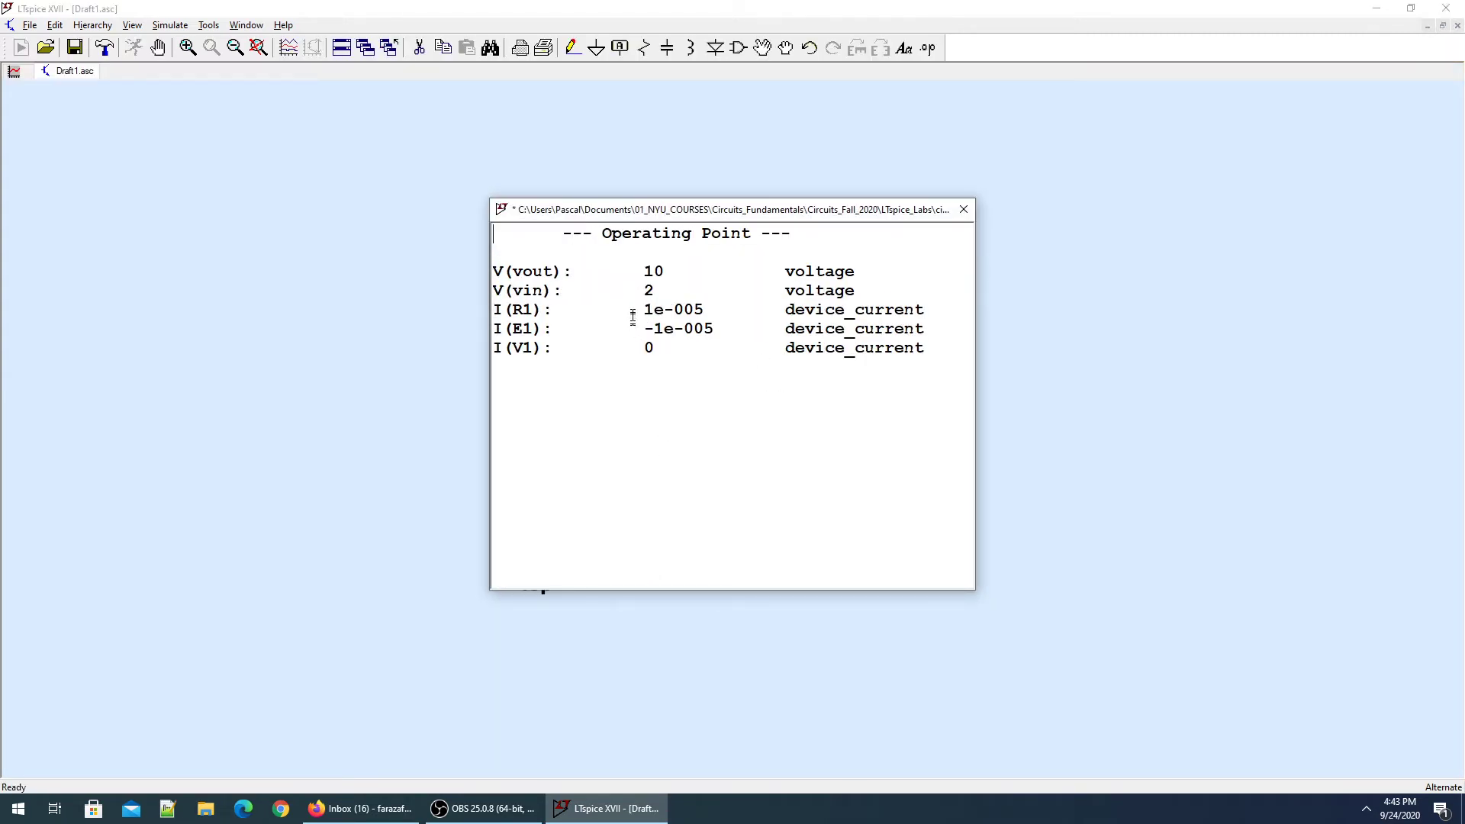
Step: Review the operating-point results (V(vout) 10, V(vin) 2) and close them
{"action": "scroll", "coordinate": [671, 302], "scroll_direction": "up", "scroll_amount": 3}
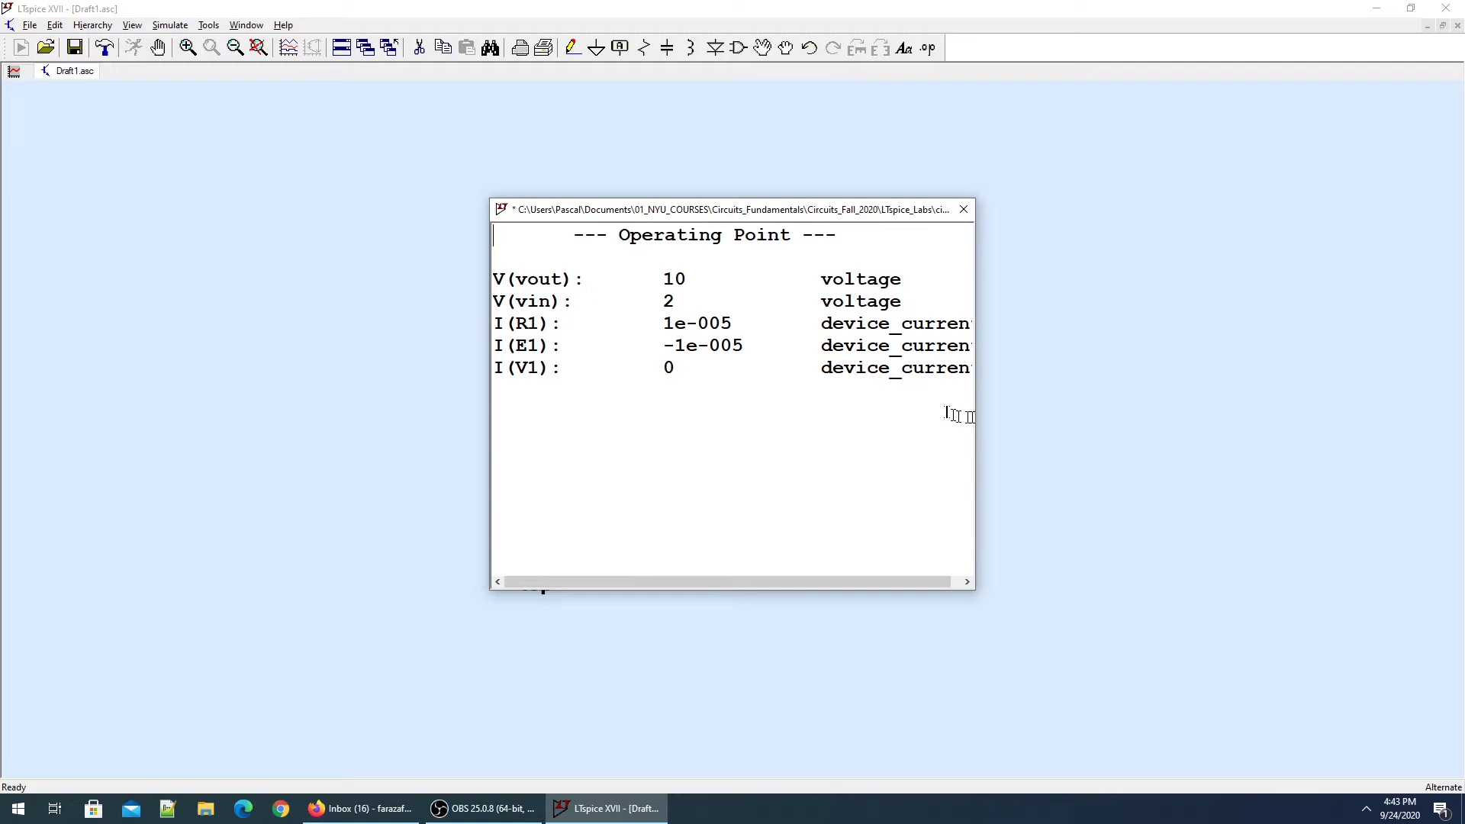
{"action": "left_click_drag", "start_coordinate": [980, 420], "coordinate": [1178, 420]}
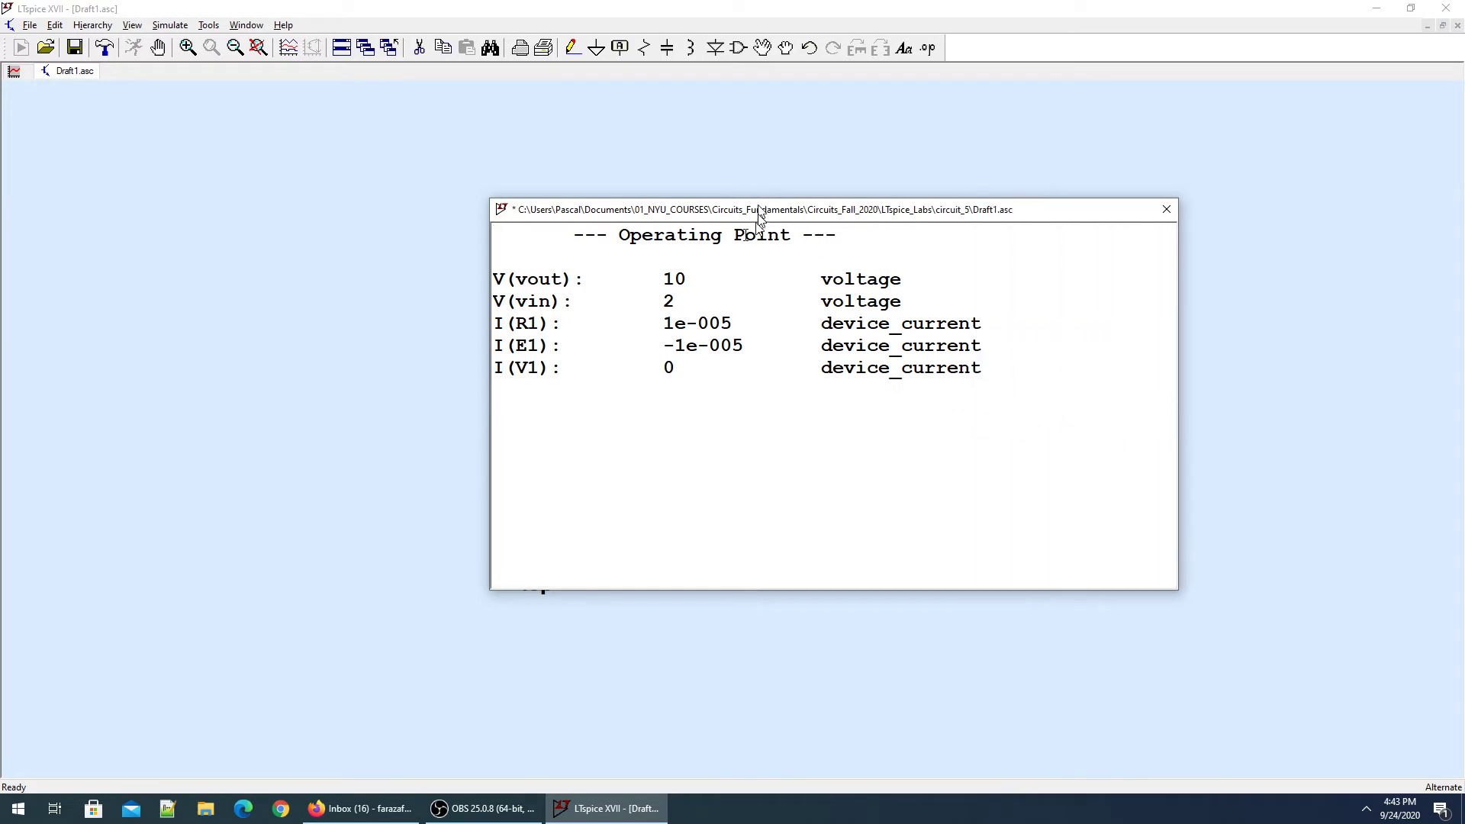
{"action": "left_click_drag", "start_coordinate": [652, 219], "coordinate": [901, 378]}
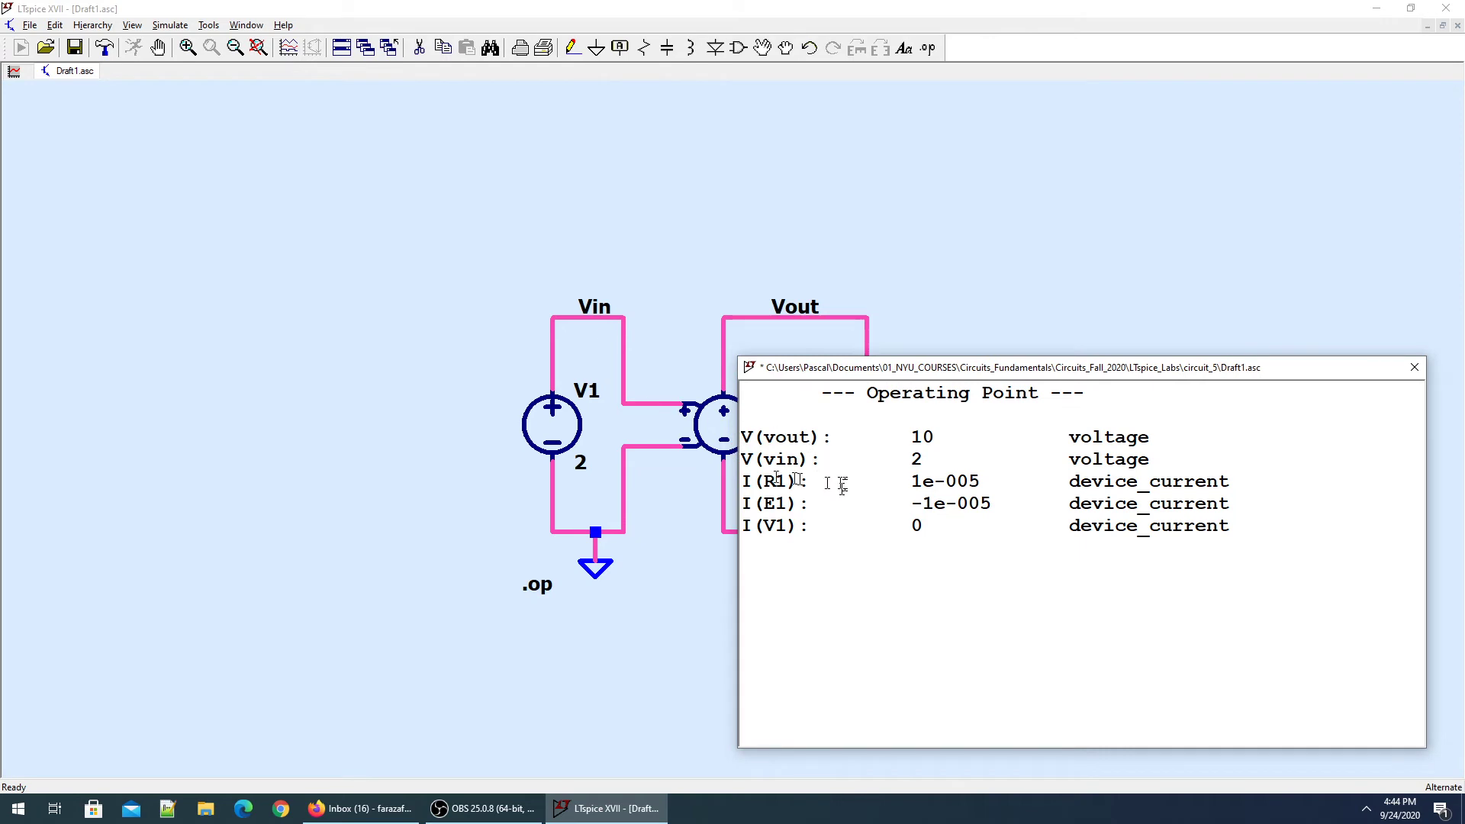
{"action": "left_click_drag", "start_coordinate": [908, 378], "coordinate": [974, 442]}
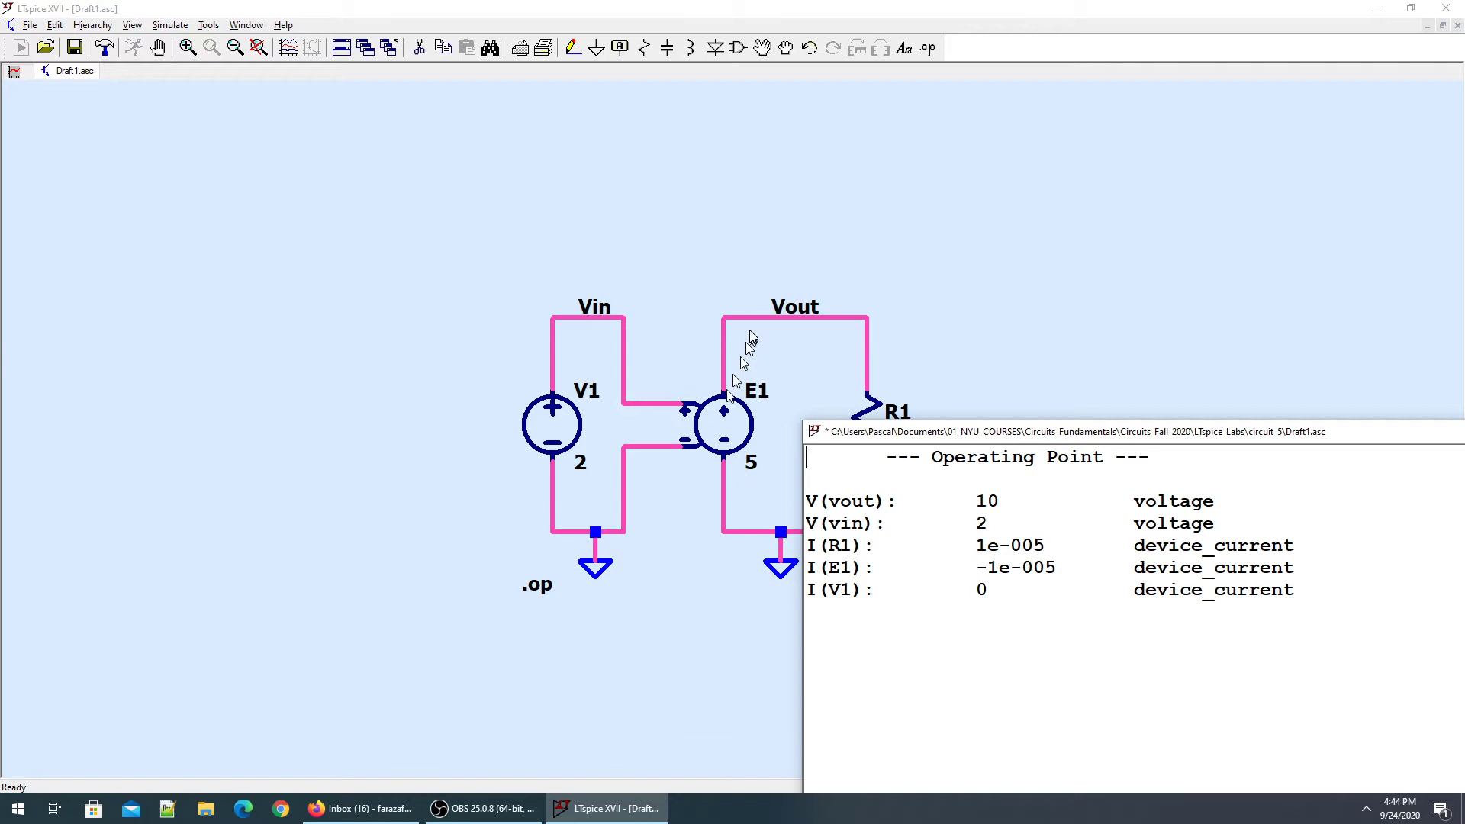
{"action": "left_click_drag", "start_coordinate": [950, 433], "coordinate": [903, 519]}
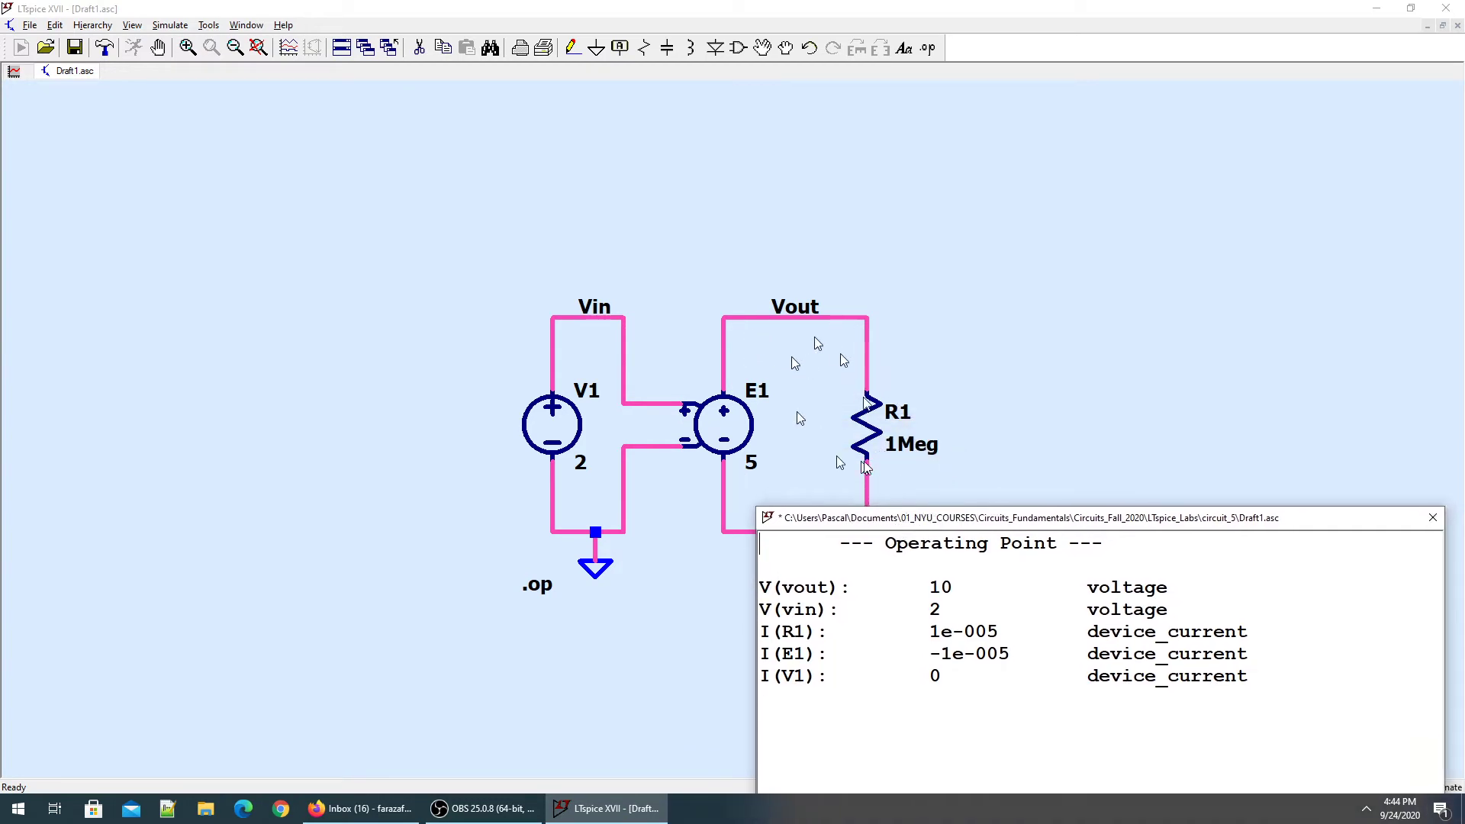
{"action": "left_click", "coordinate": [1433, 520]}
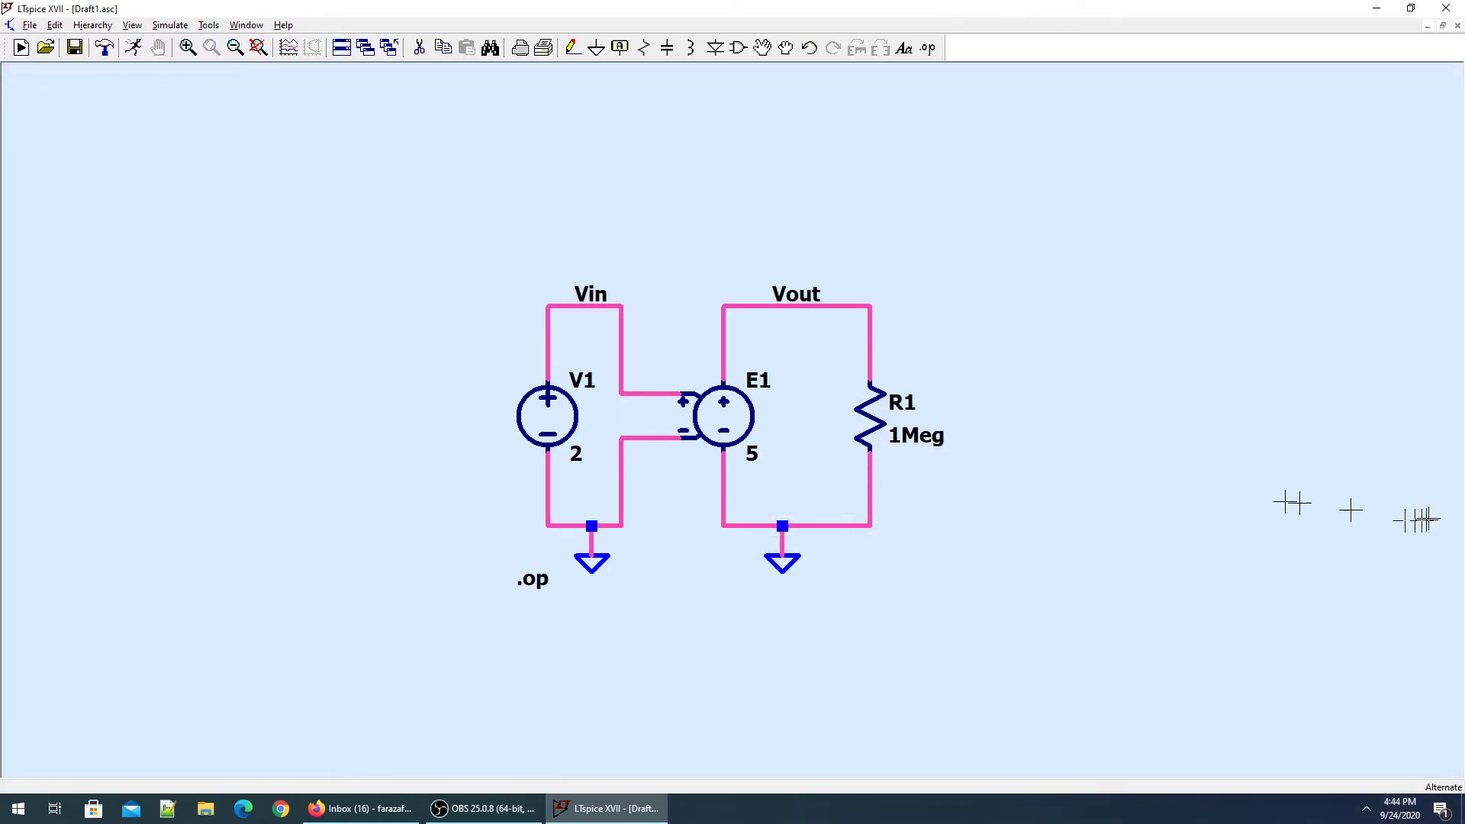
Step: Swap E1 for a voltage-dependent current source G1, deleting E1
{"action": "right_click", "coordinate": [690, 431]}
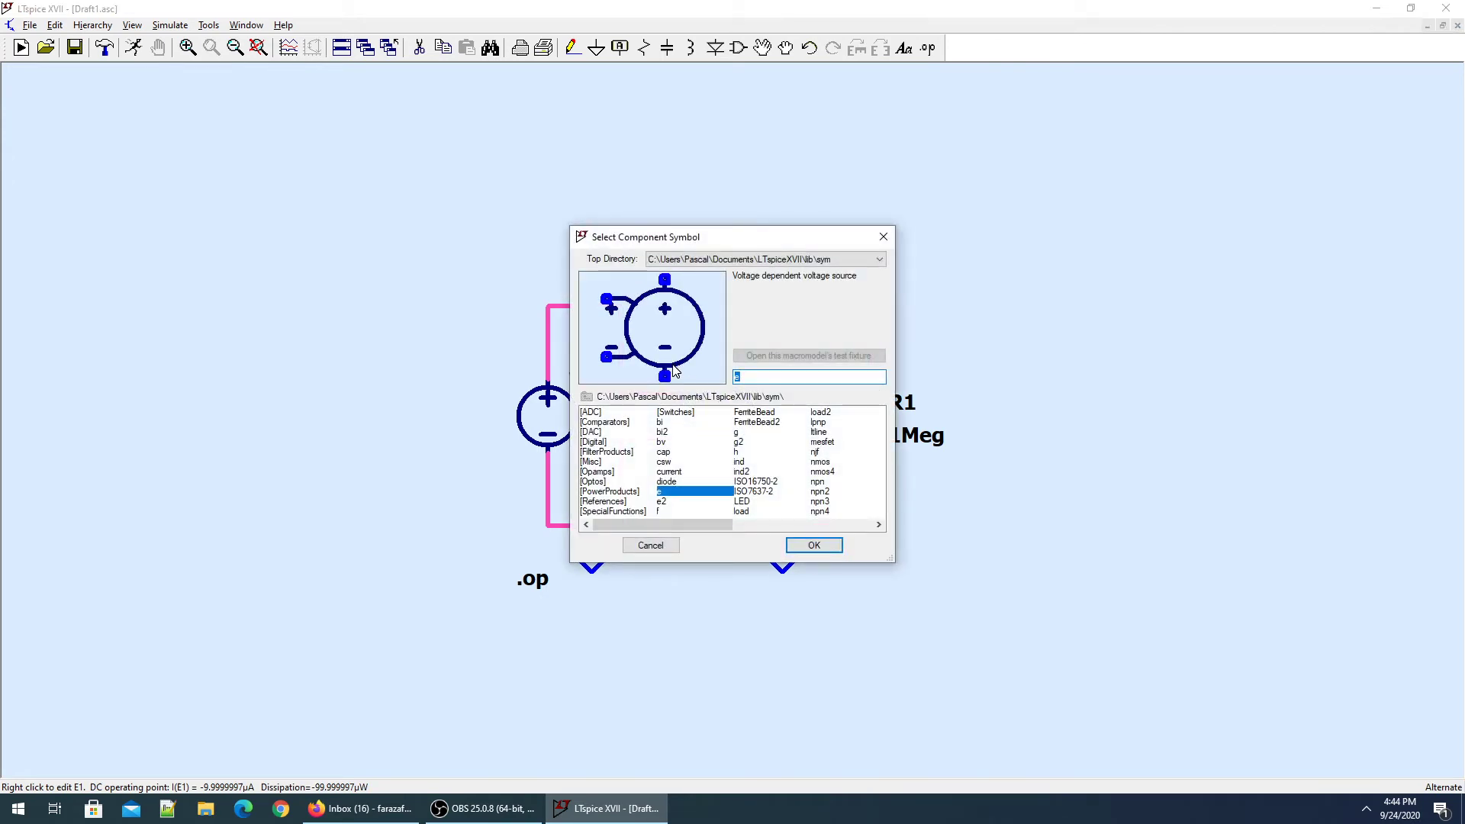
{"action": "left_click", "coordinate": [756, 434]}
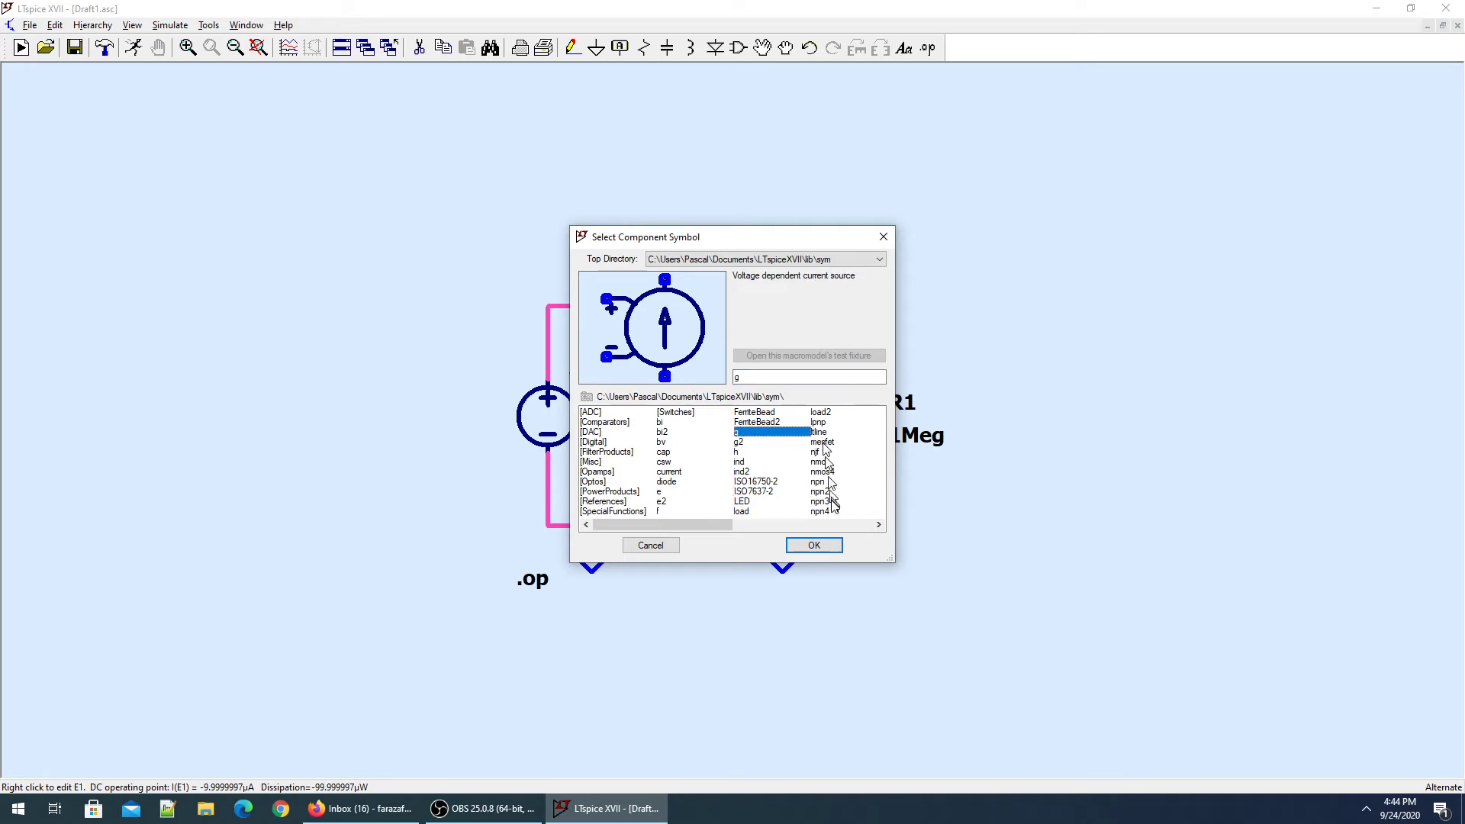
{"action": "left_click", "coordinate": [832, 546]}
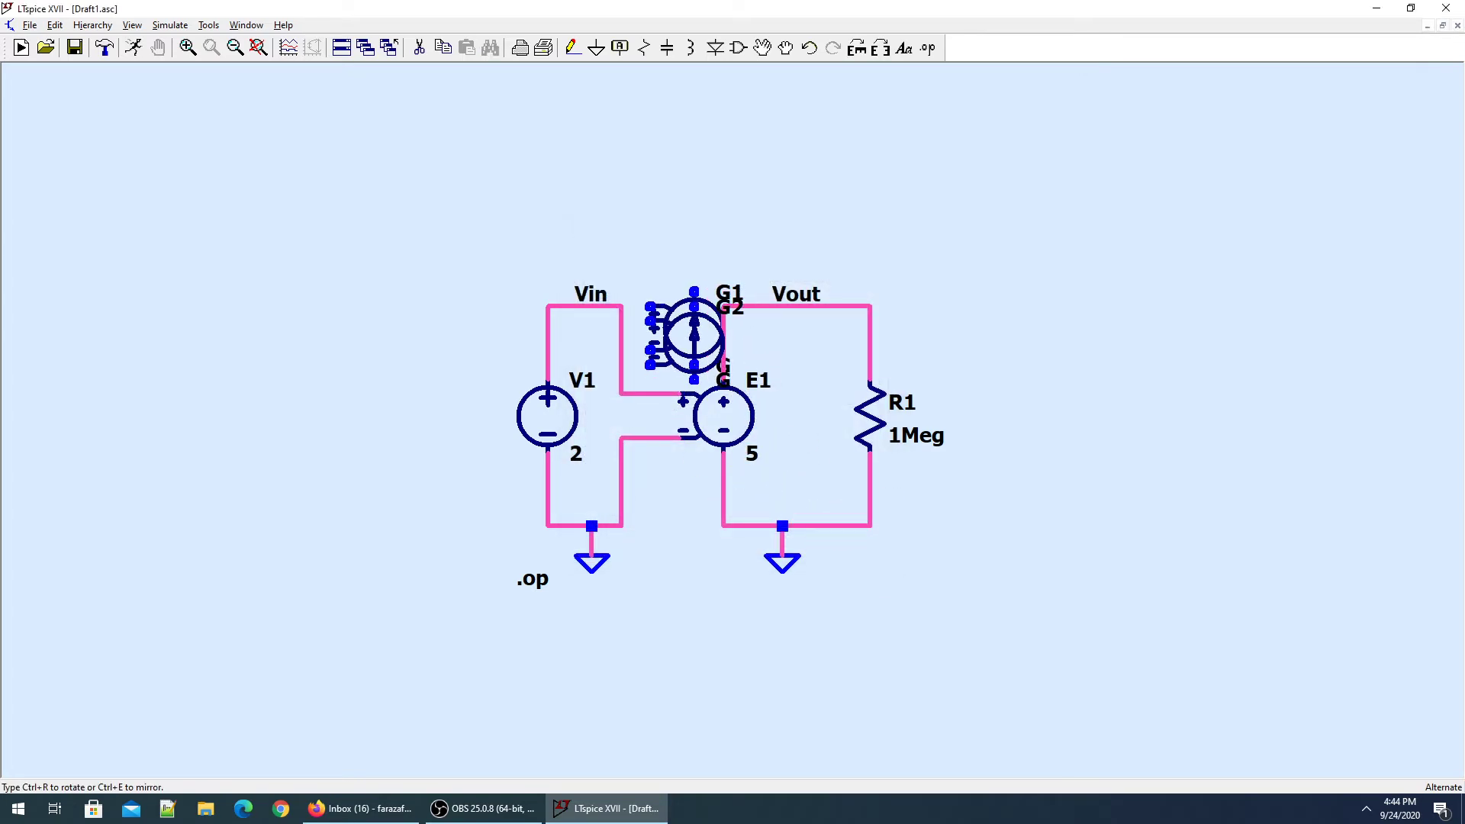
{"action": "key", "text": "Delete"}
{"action": "left_click", "coordinate": [725, 431]}
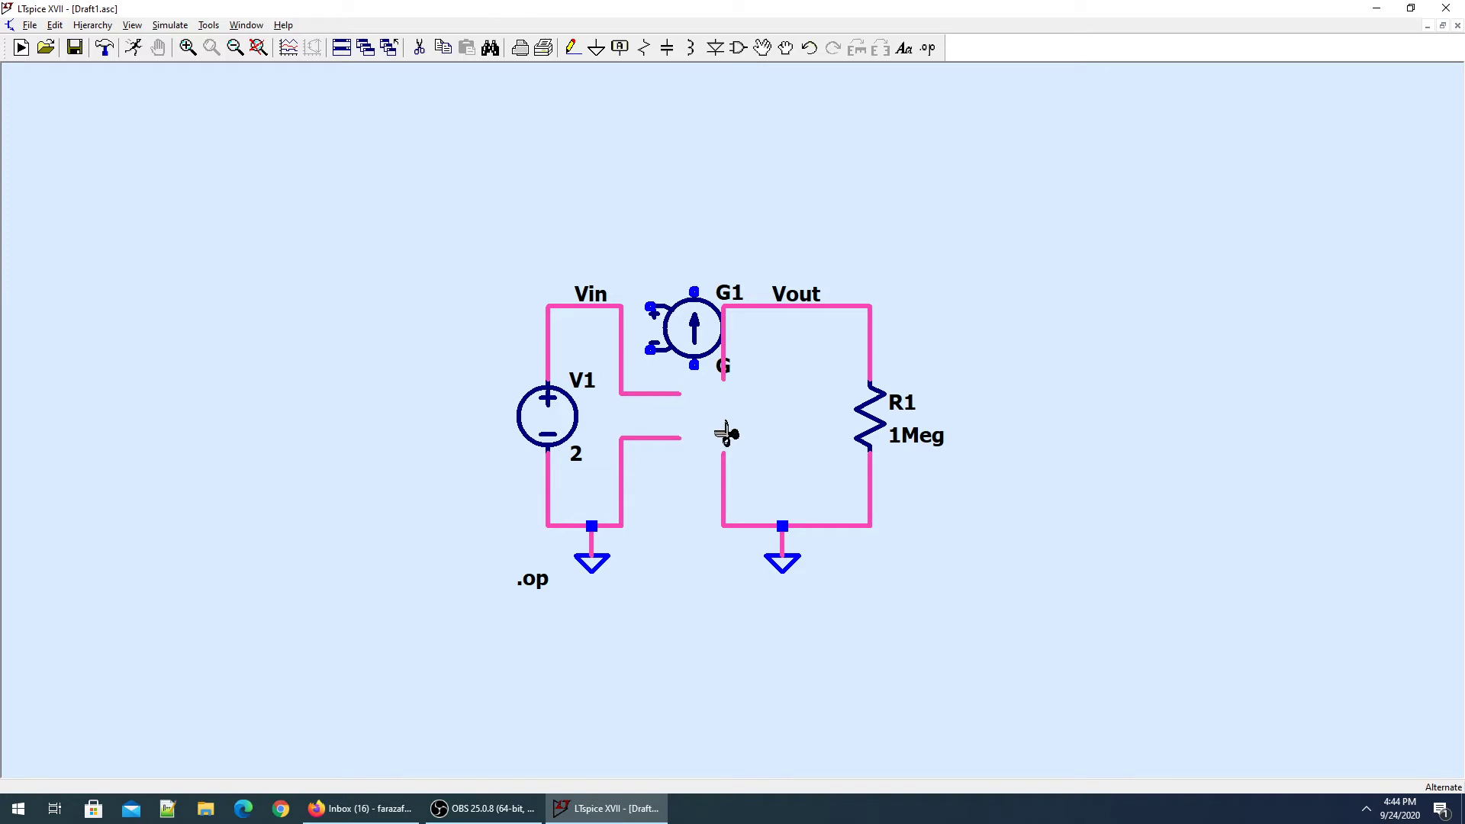
Step: Position G1 in the gap joining the Vin and Vout loops and set its value to 8
{"action": "left_click", "coordinate": [682, 341]}
{"action": "left_click", "coordinate": [715, 421]}
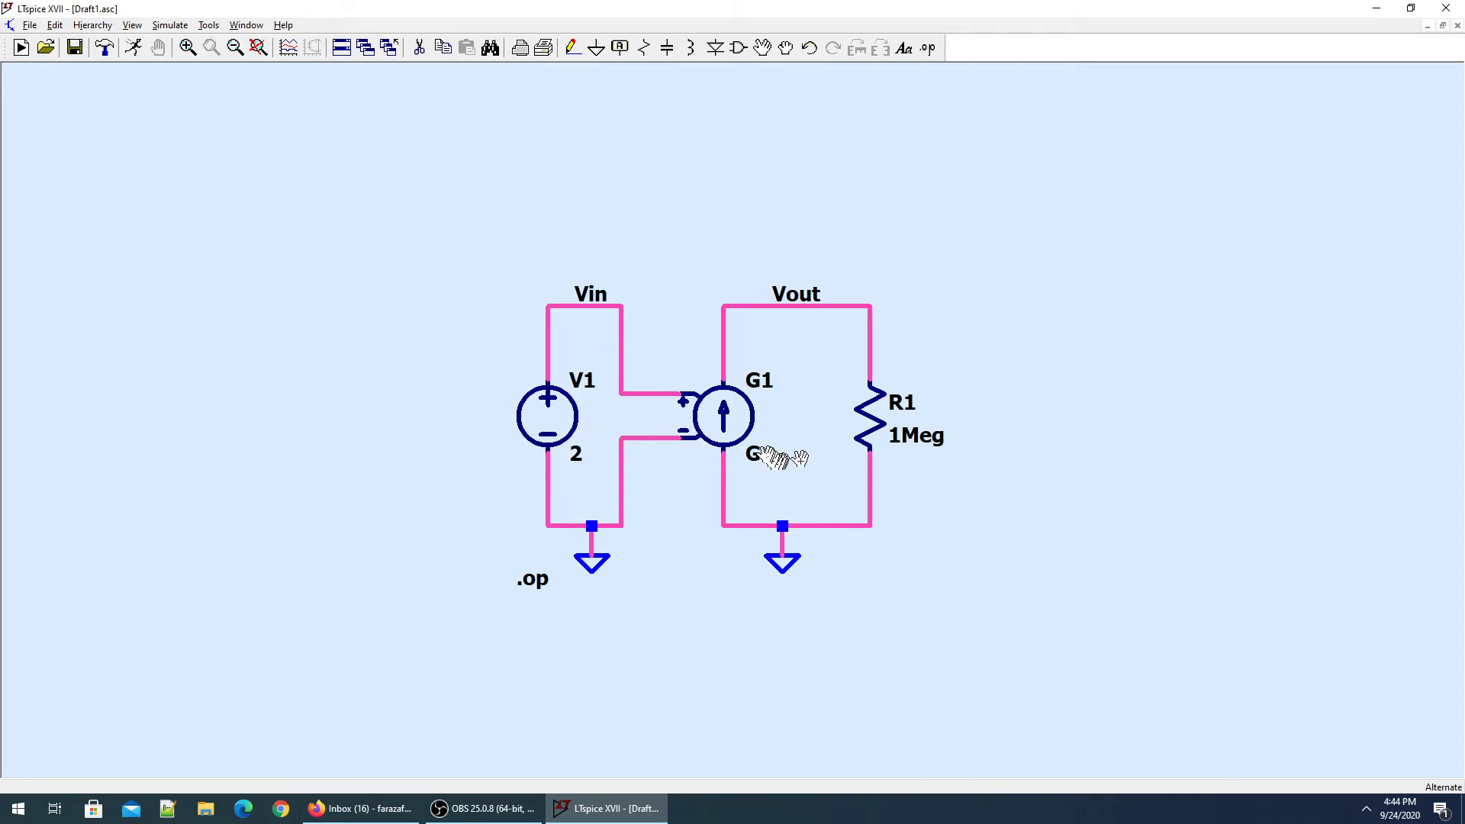
{"action": "key", "text": "Escape"}
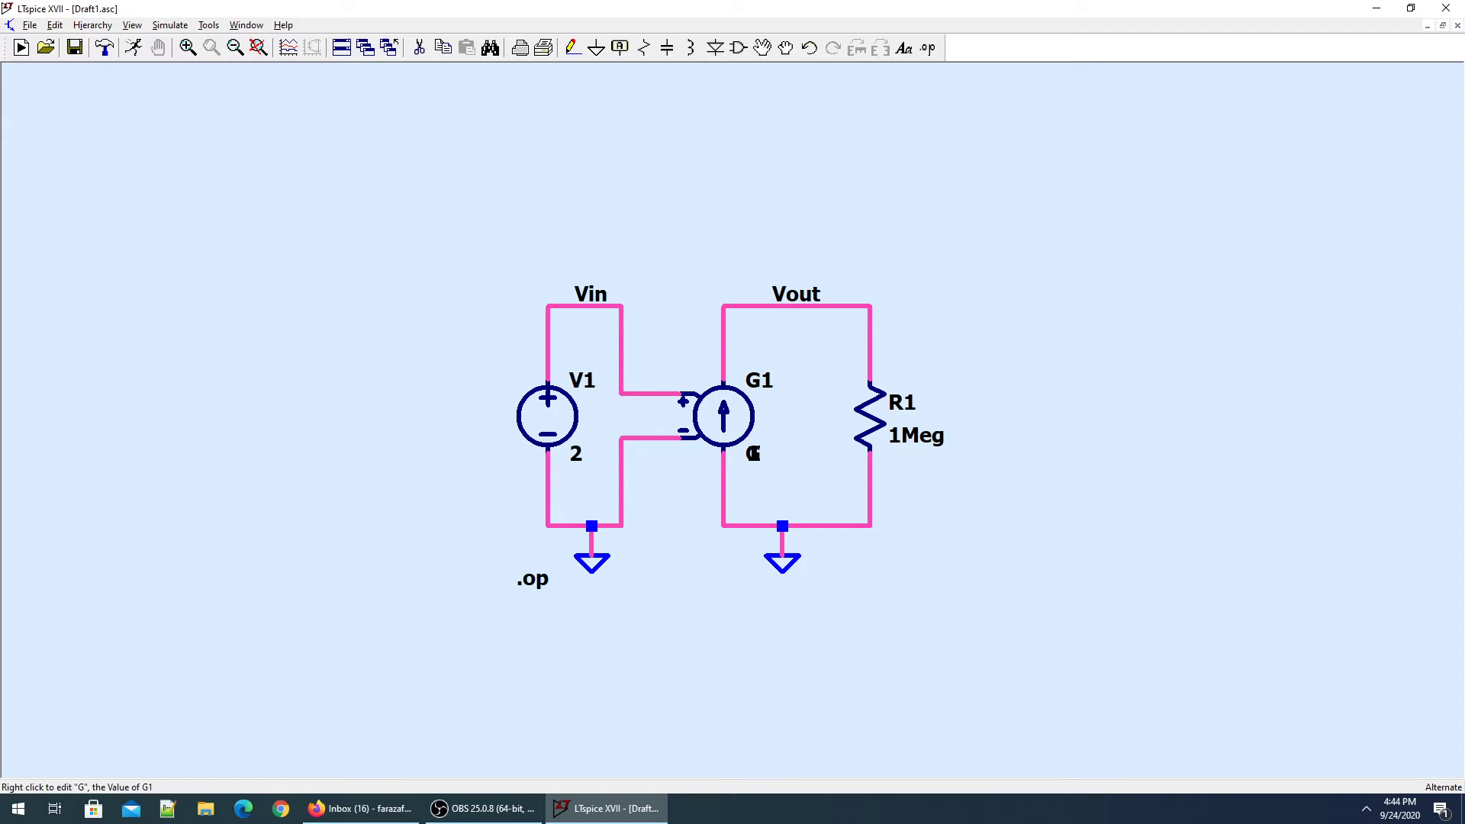
{"action": "right_click", "coordinate": [753, 454]}
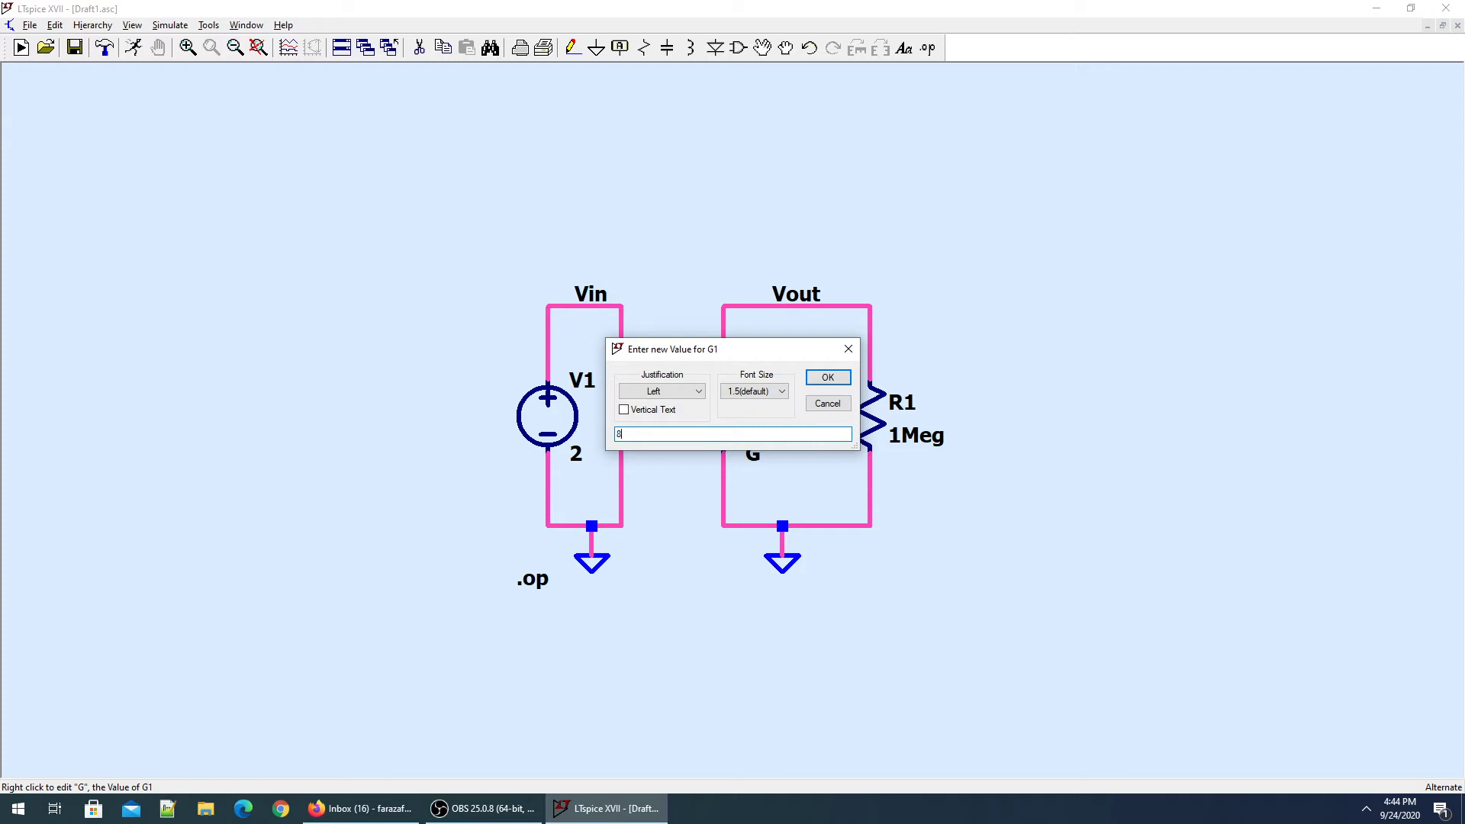
{"action": "left_click", "coordinate": [809, 380]}
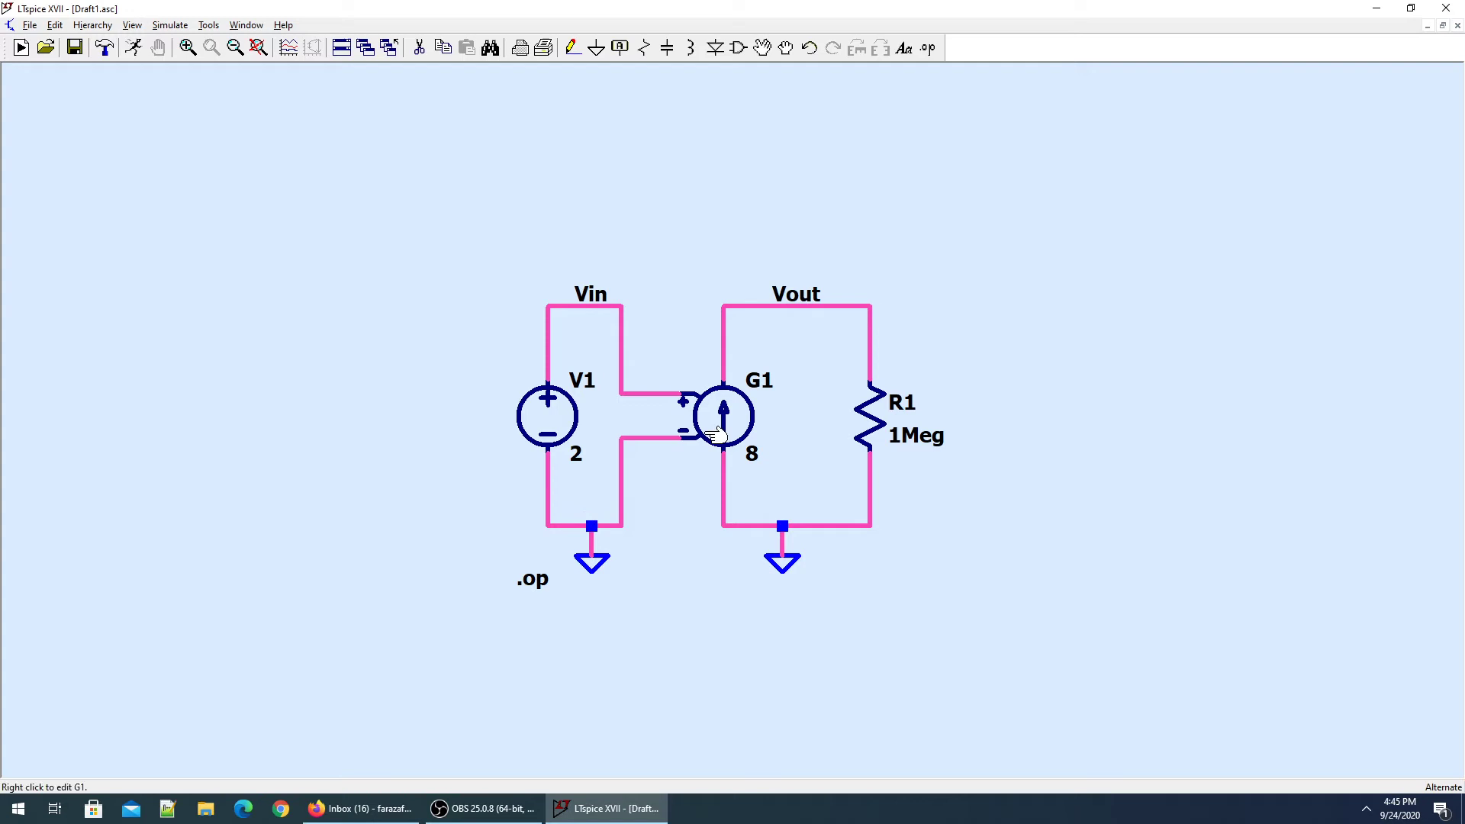
Step: Rerun the operating point, check V(vout) 1.6e+007 and 16 through R1 and G1, then close results
{"action": "left_click", "coordinate": [134, 48]}
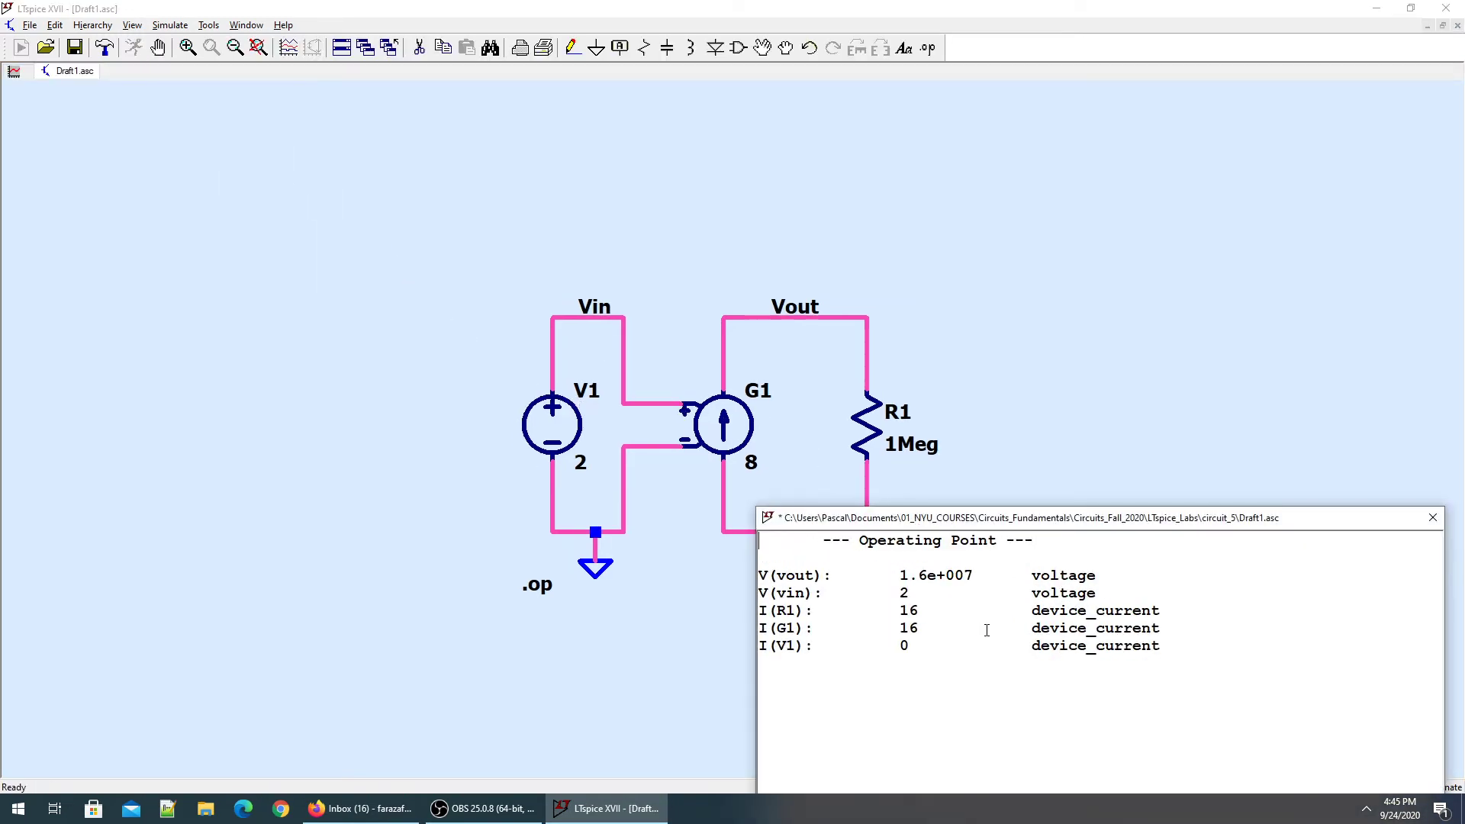
{"action": "scroll", "coordinate": [987, 630], "scroll_direction": "up", "scroll_amount": 3, "text": "ctrl"}
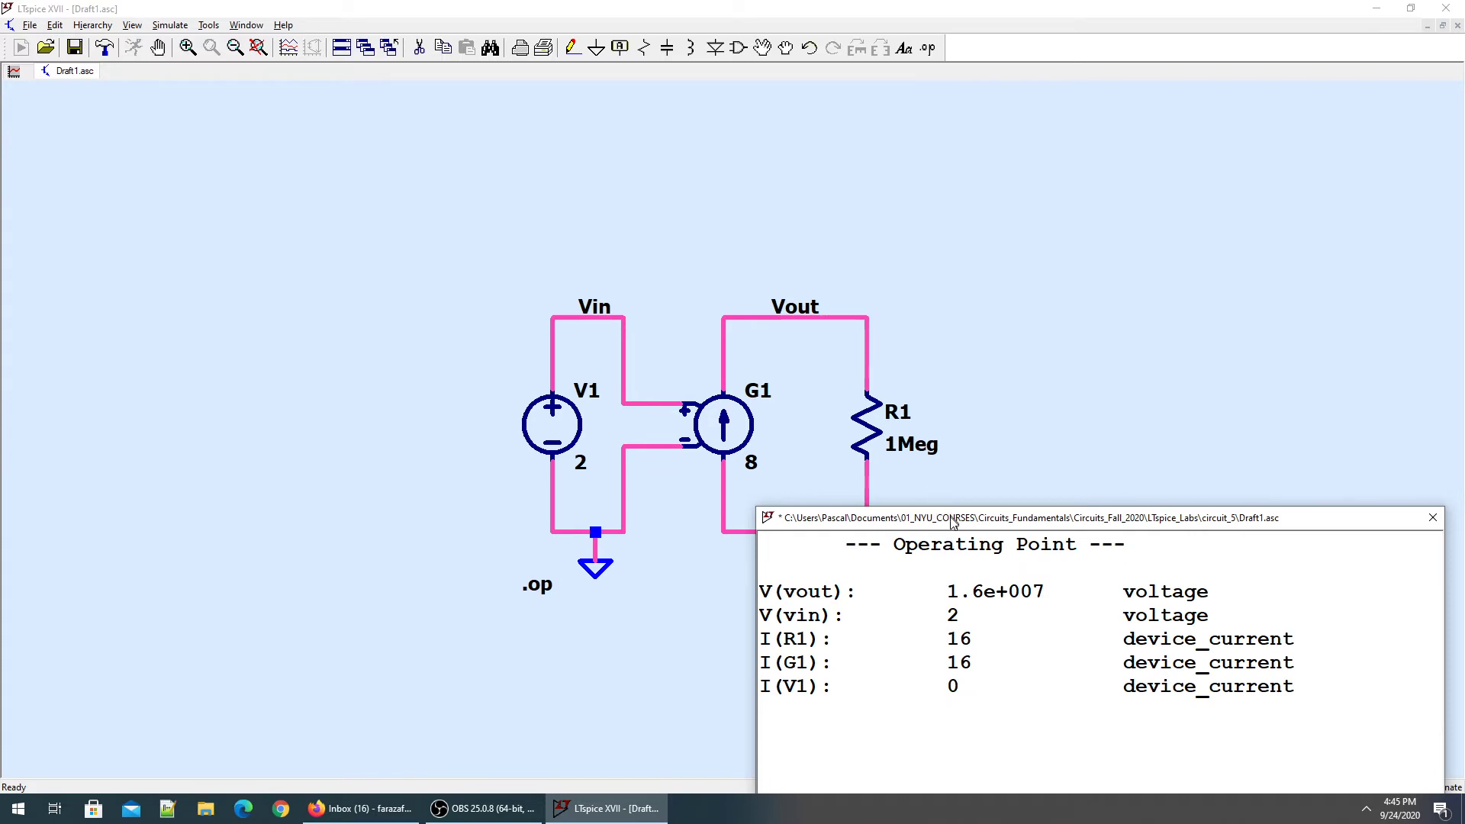
{"action": "left_click_drag", "start_coordinate": [953, 522], "coordinate": [1150, 368]}
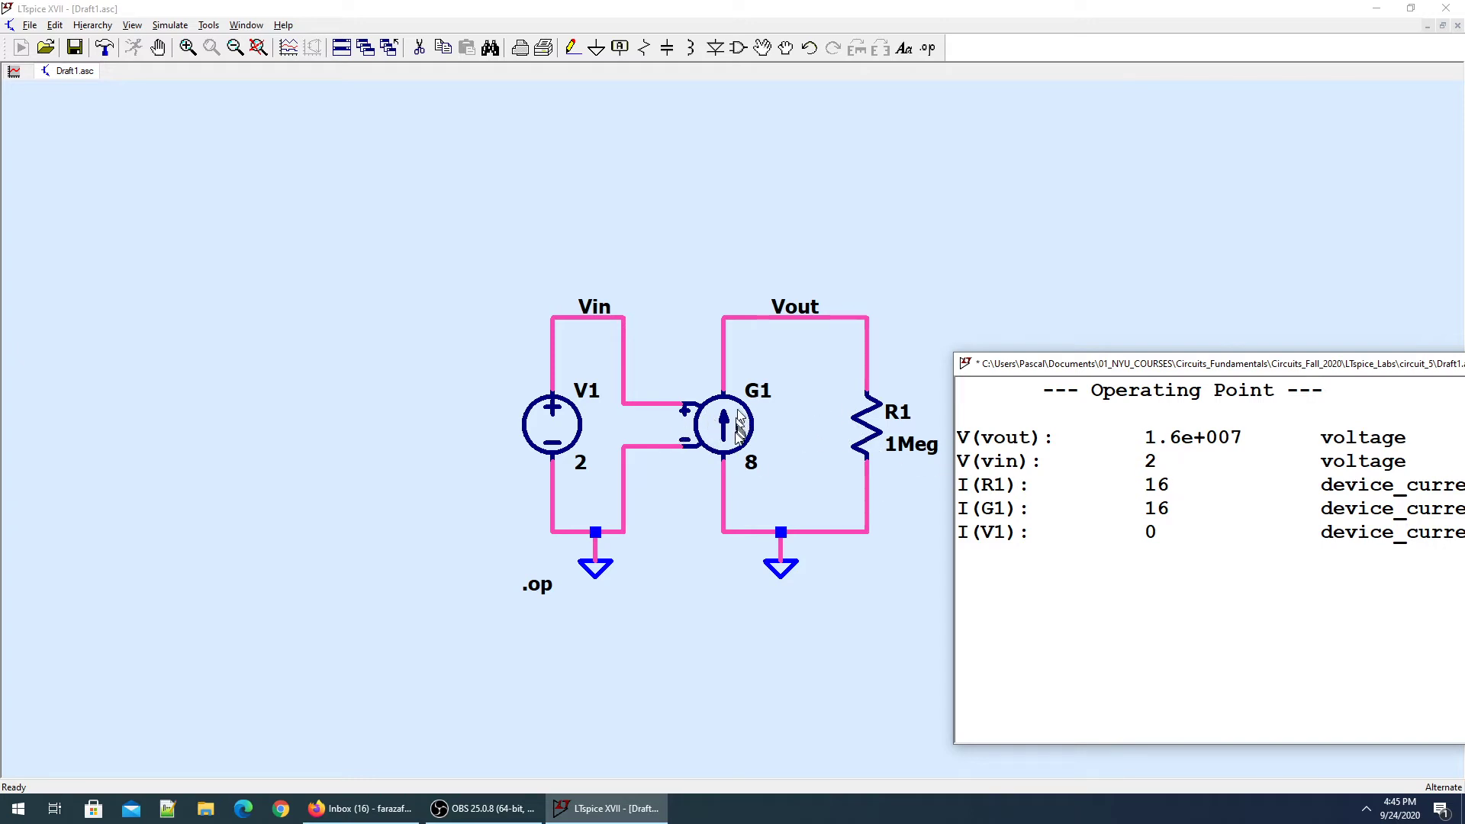
{"action": "left_click_drag", "start_coordinate": [1240, 377], "coordinate": [674, 364]}
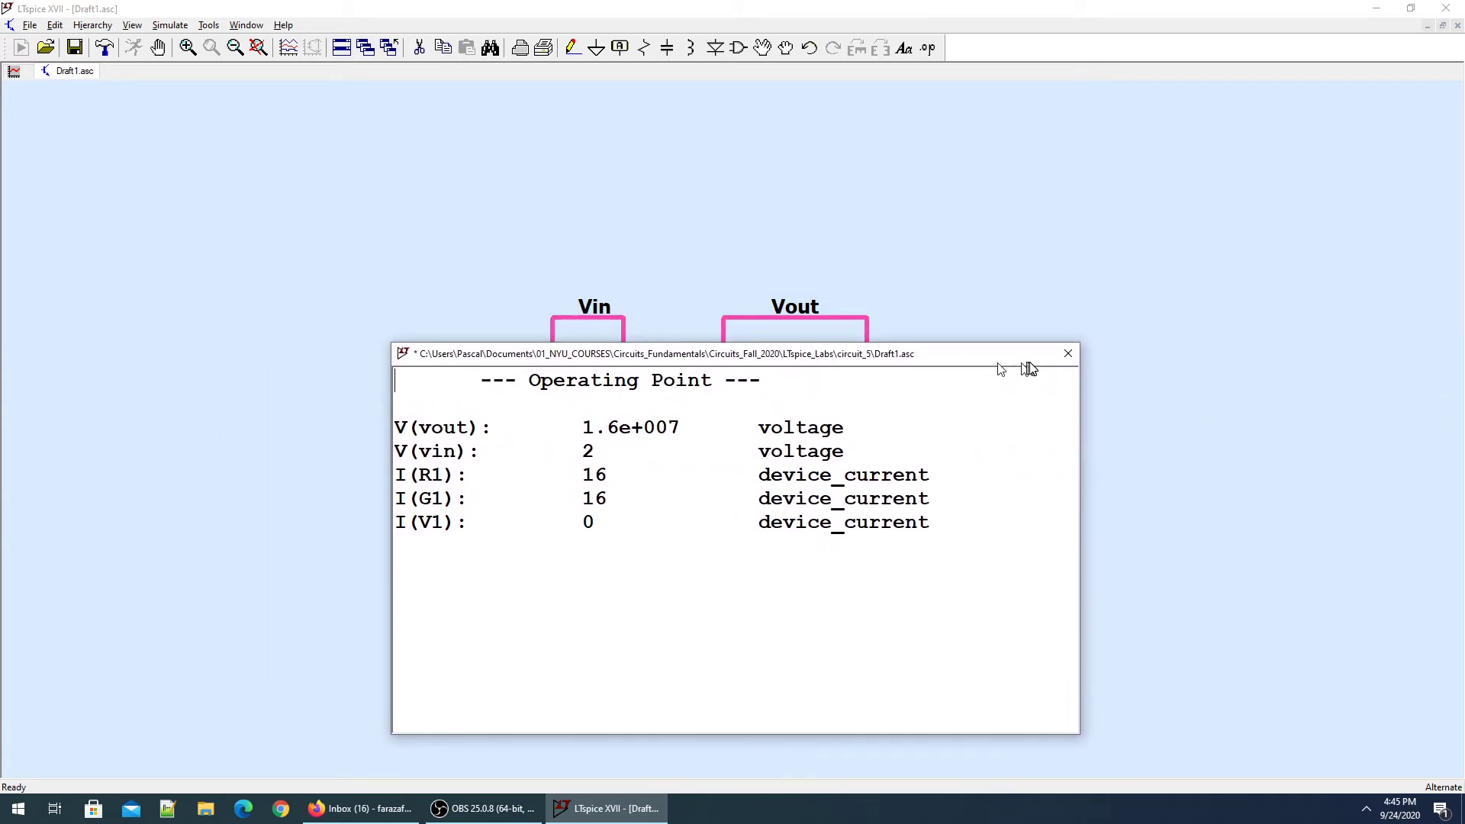
{"action": "left_click_drag", "start_coordinate": [998, 369], "coordinate": [1006, 216]}
{"action": "left_click", "coordinate": [1079, 219]}
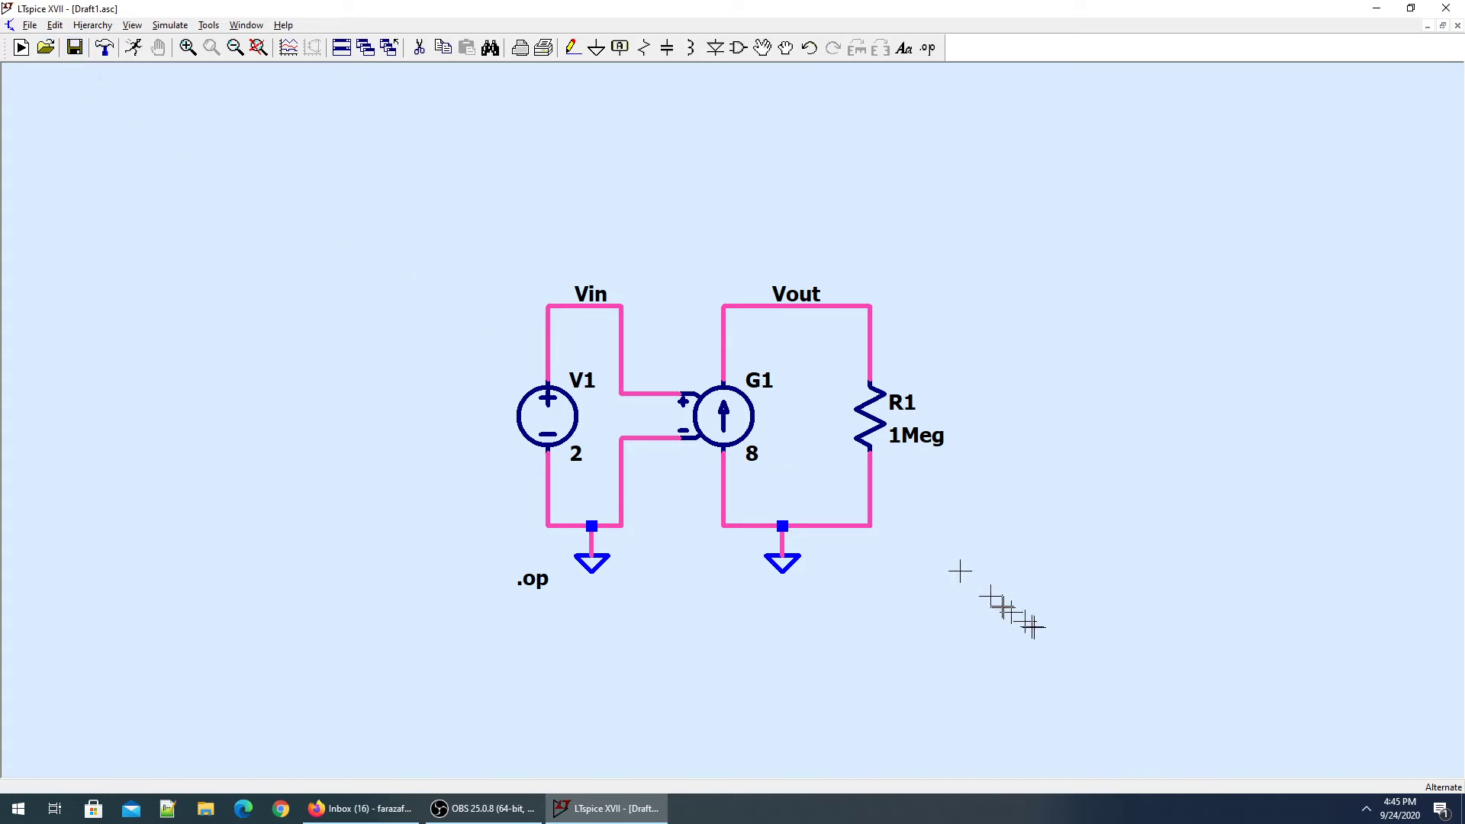
Step: Save the schematic under the new name circuit_volt_Dpe_I_source.asc in circuit_5
{"action": "left_click", "coordinate": [30, 25]}
{"action": "left_click", "coordinate": [78, 136]}
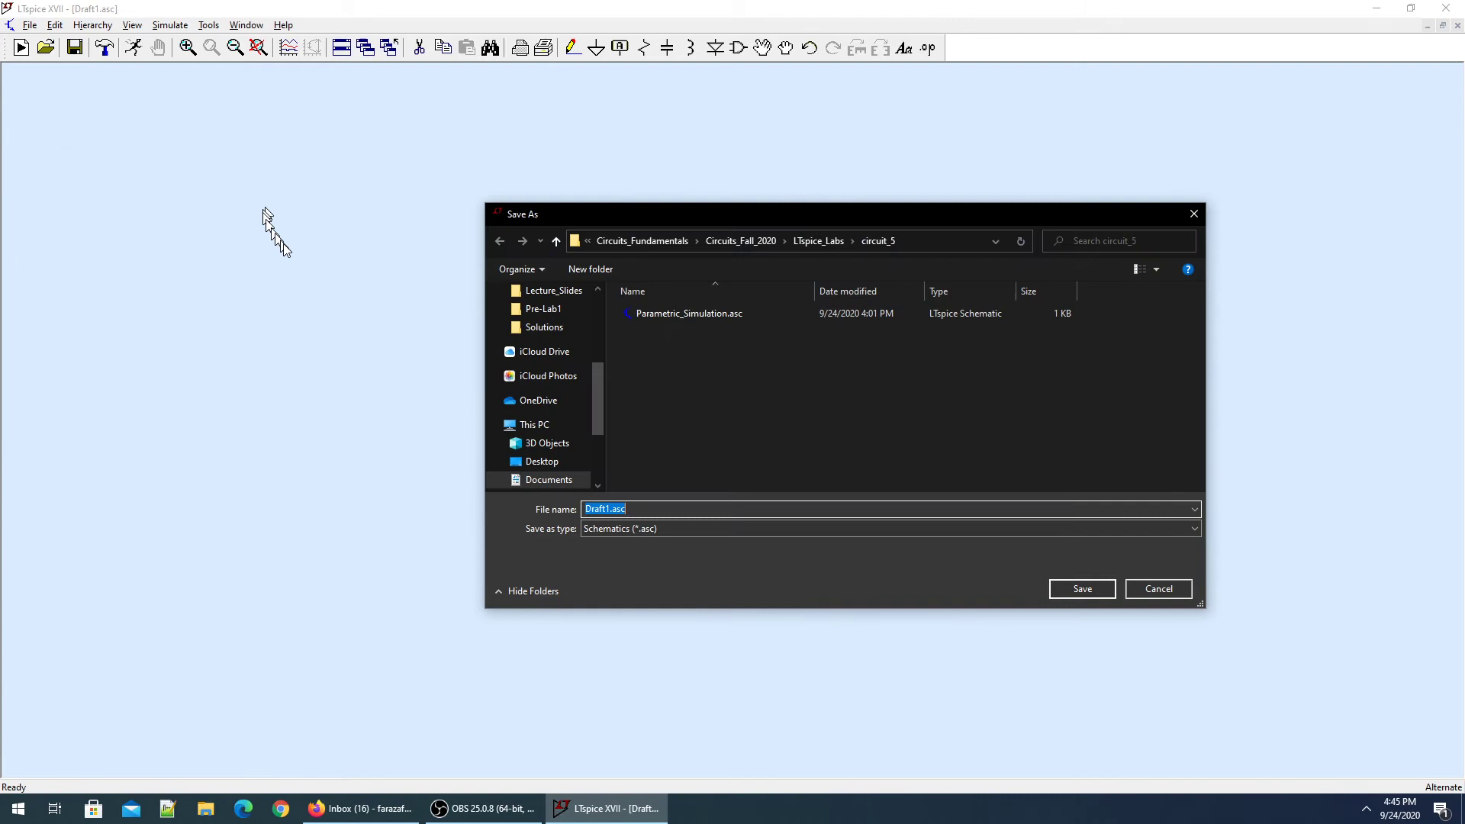
{"action": "left_click_drag", "start_coordinate": [807, 227], "coordinate": [786, 330]}
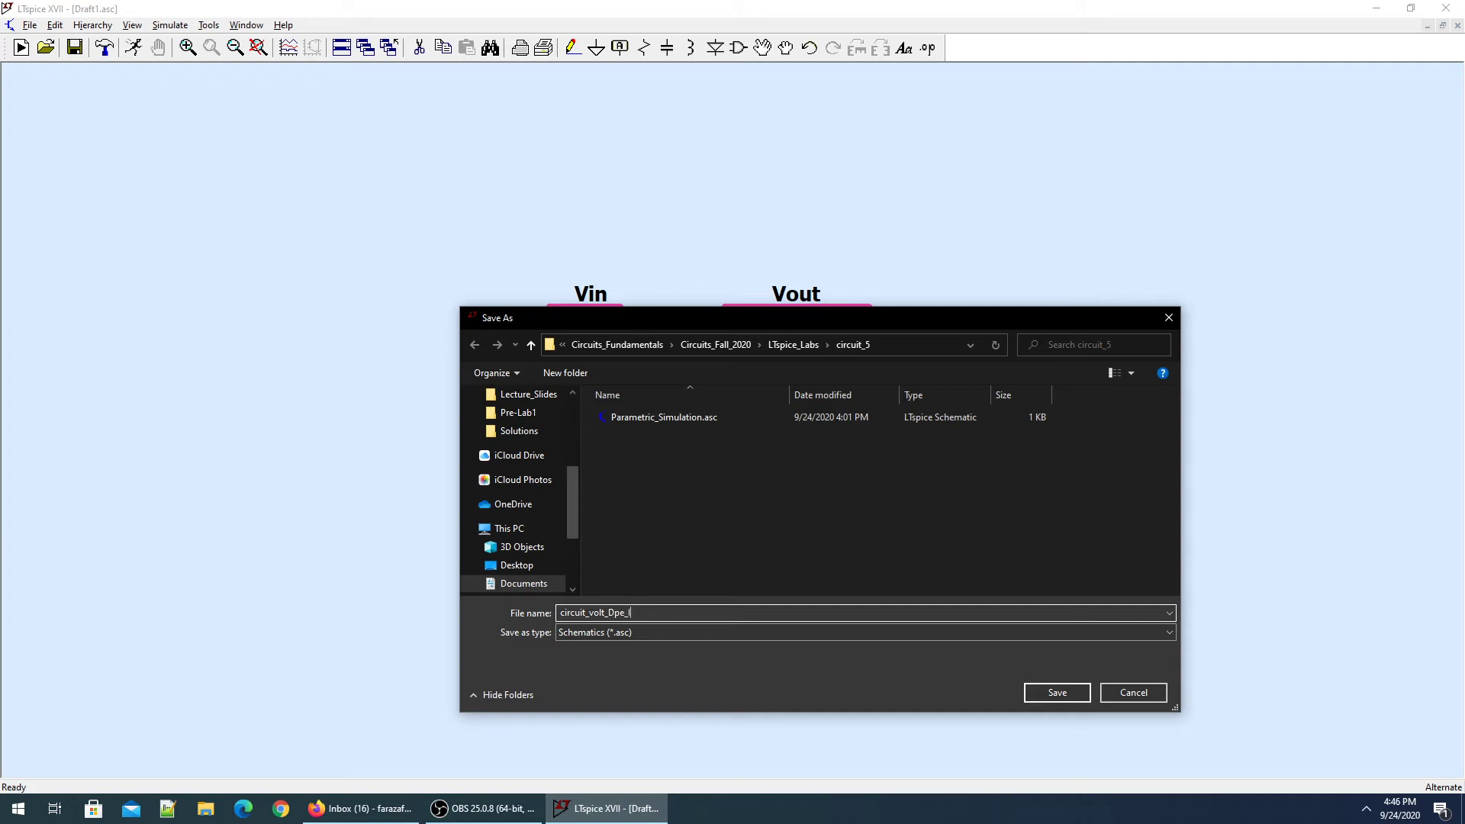
{"action": "key", "text": "Return"}
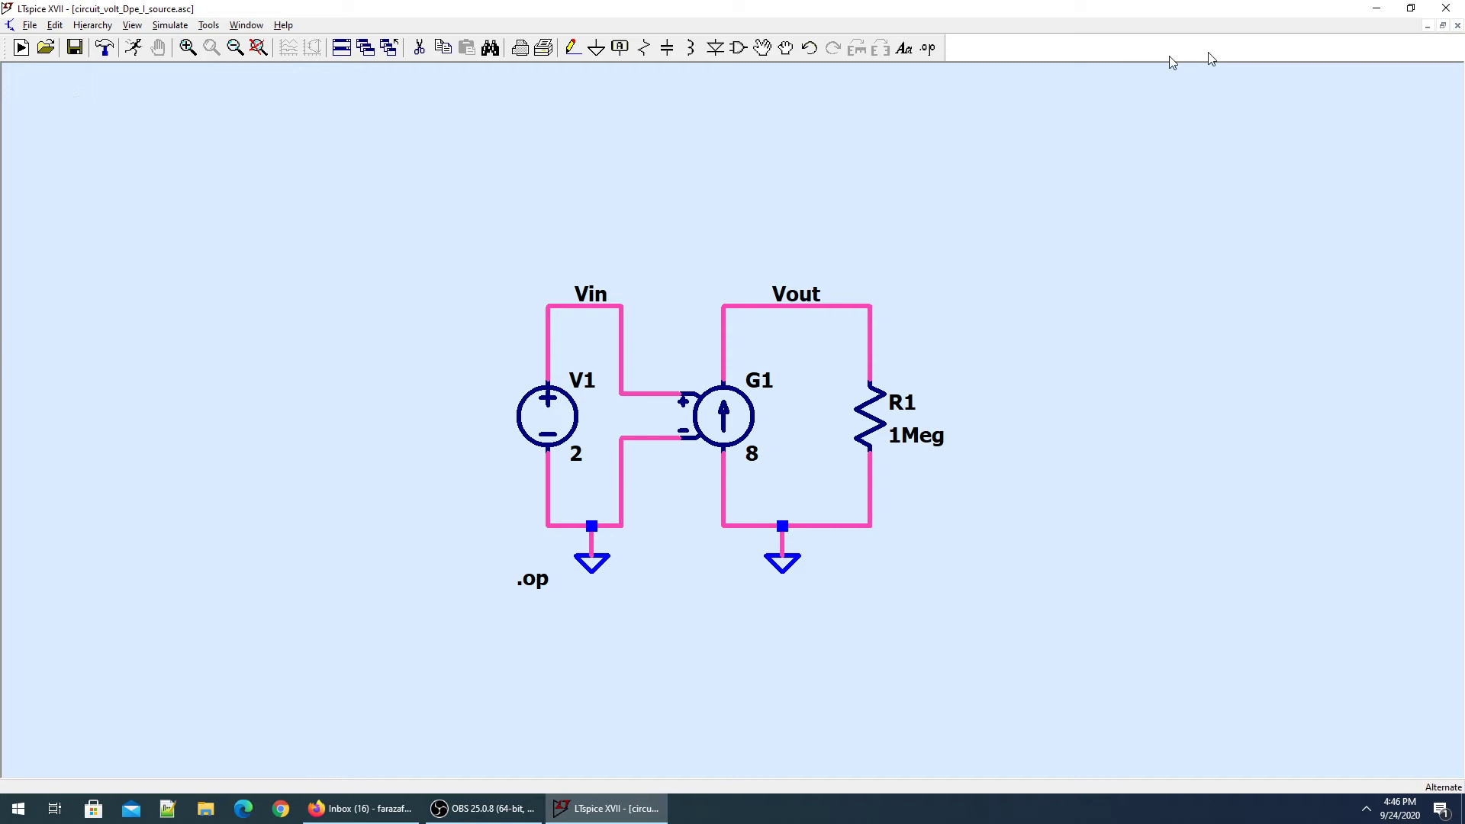
Step: Close the saved schematic, then place resistor R1 and voltage source V1 on a new Draft2
{"action": "left_click", "coordinate": [1457, 25]}
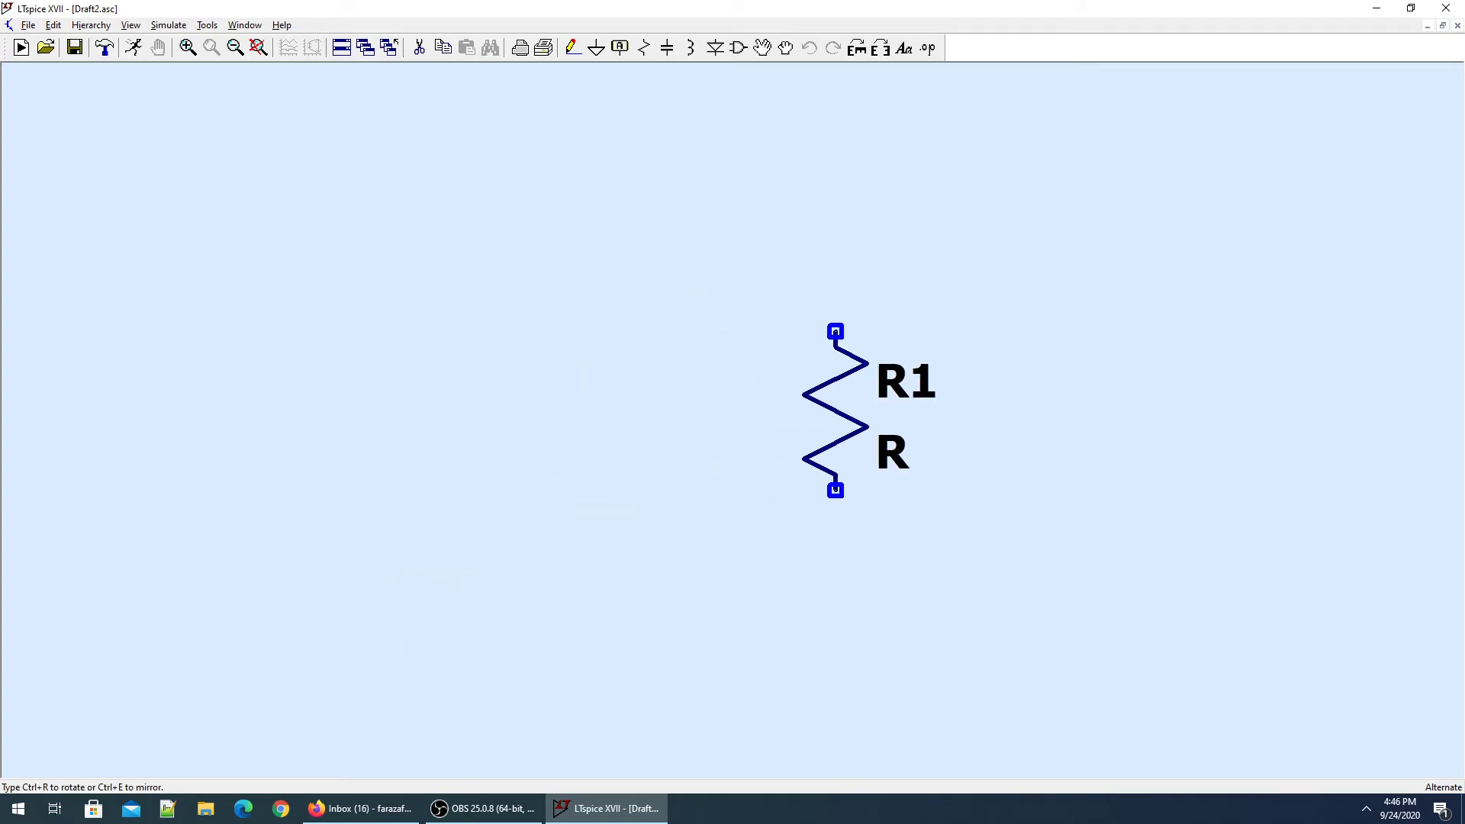
{"action": "left_click", "coordinate": [867, 332]}
{"action": "key", "text": "v"}
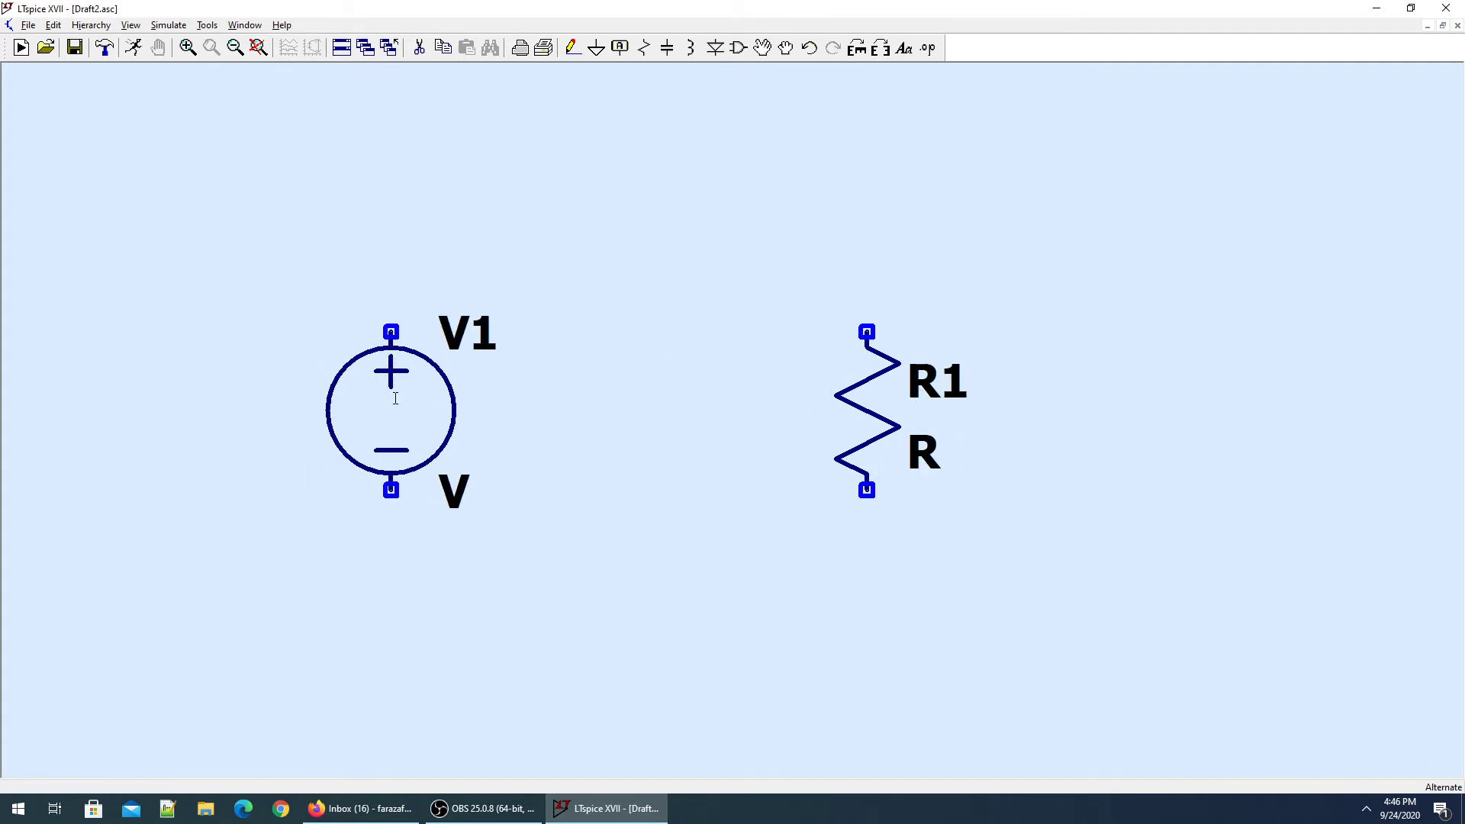
{"action": "left_click", "coordinate": [390, 332]}
{"action": "key", "text": "Escape"}
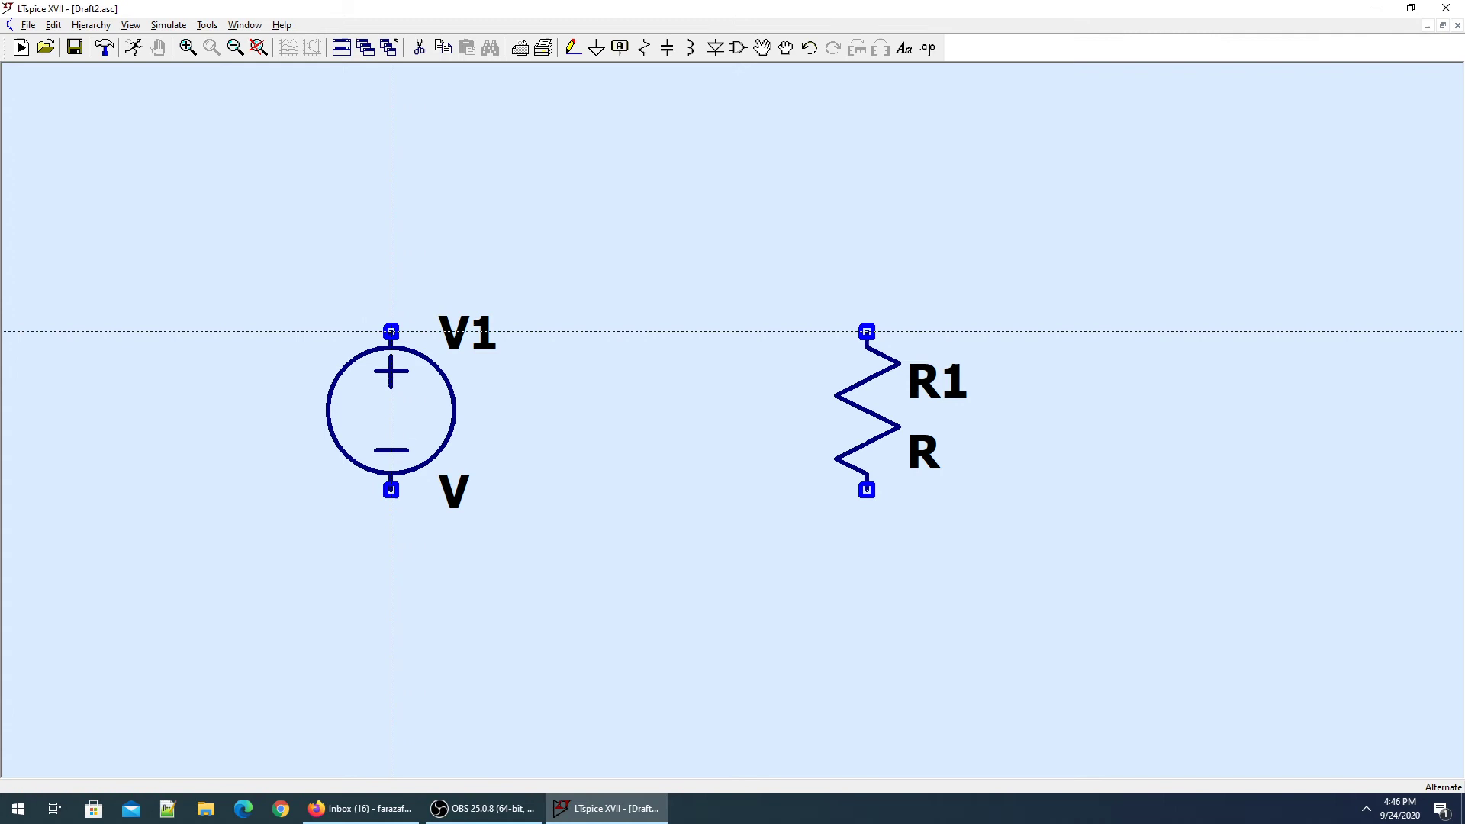
Step: Wire V1's top and bottom terminals to R1's terminals to close the loop
{"action": "left_click", "coordinate": [390, 331]}
{"action": "left_click", "coordinate": [867, 172]}
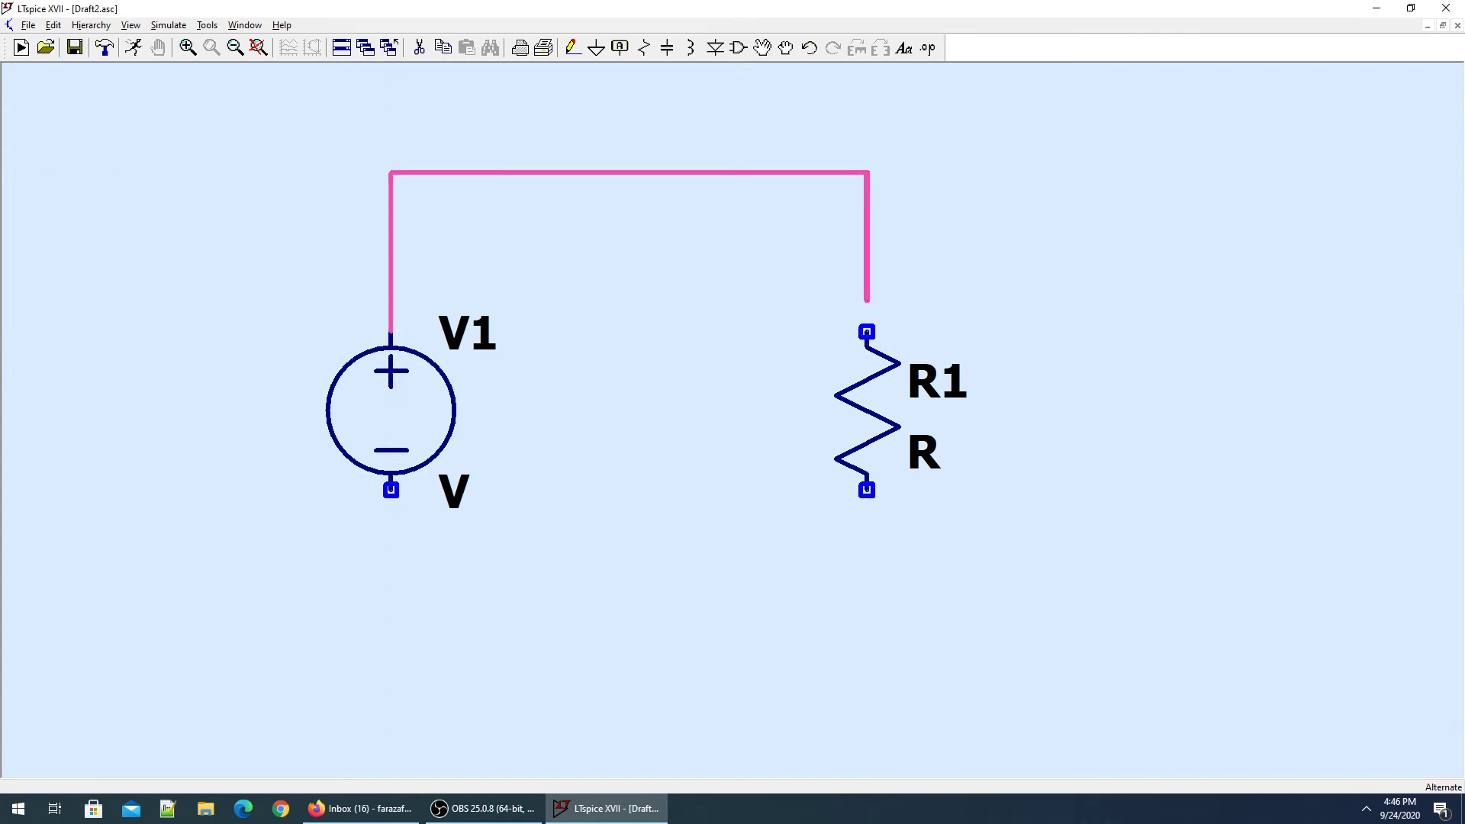
{"action": "left_click", "coordinate": [867, 332]}
{"action": "left_click", "coordinate": [391, 490]}
{"action": "left_click", "coordinate": [390, 680]}
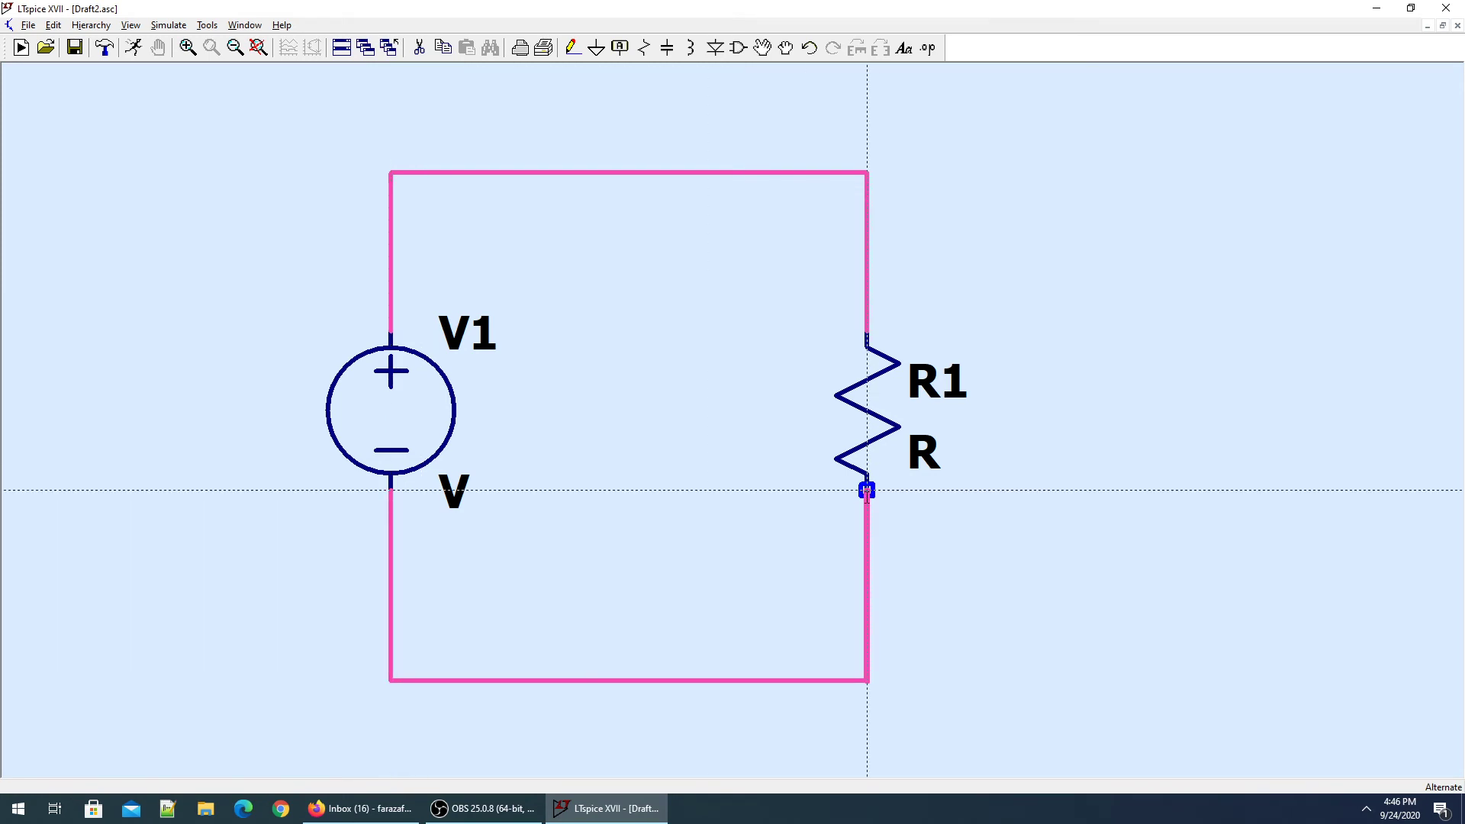
{"action": "left_click", "coordinate": [867, 490]}
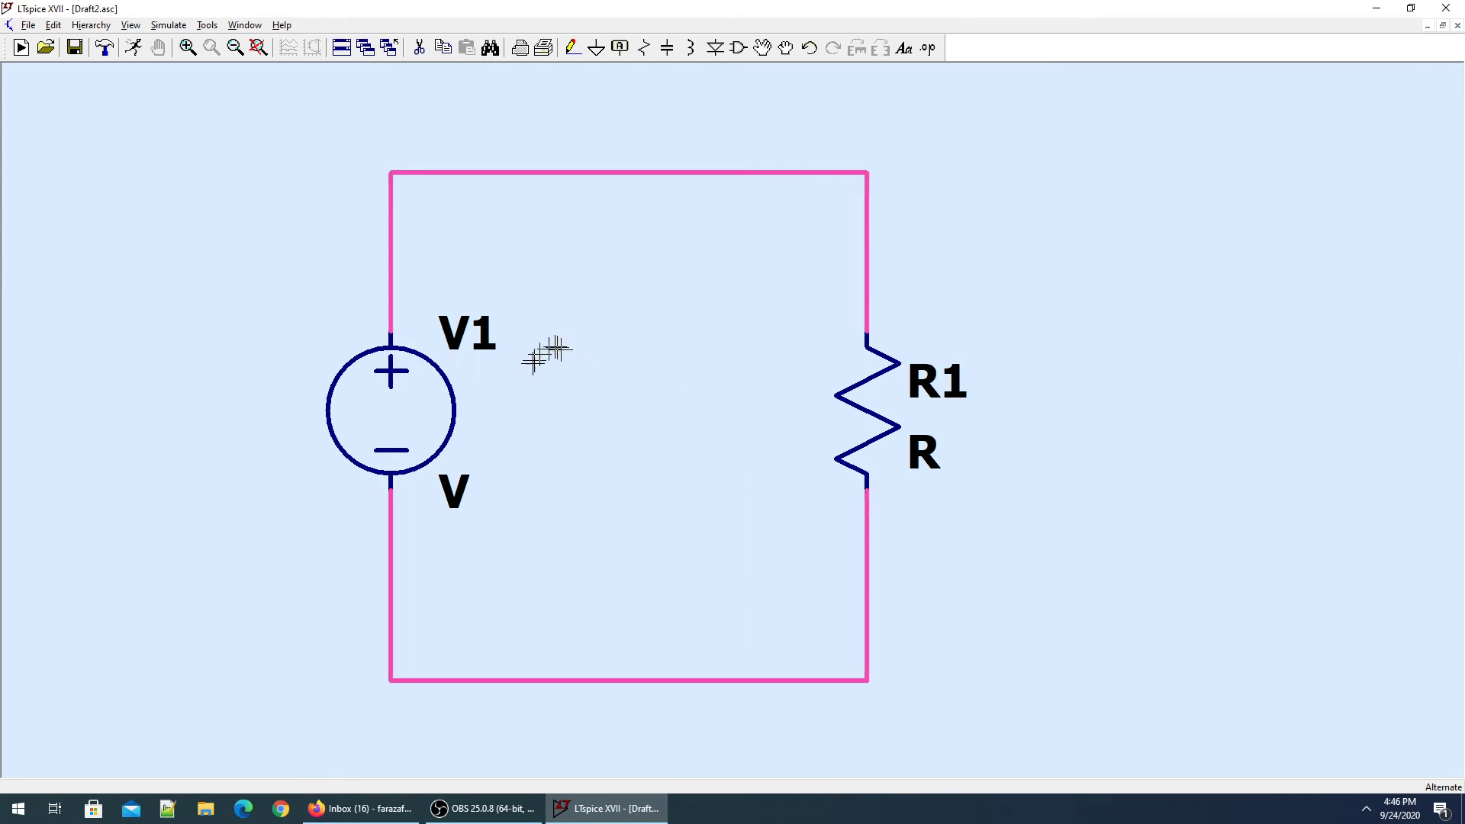
Step: Place a ground symbol and connect it to the loop's bottom wire
{"action": "key", "text": "g"}
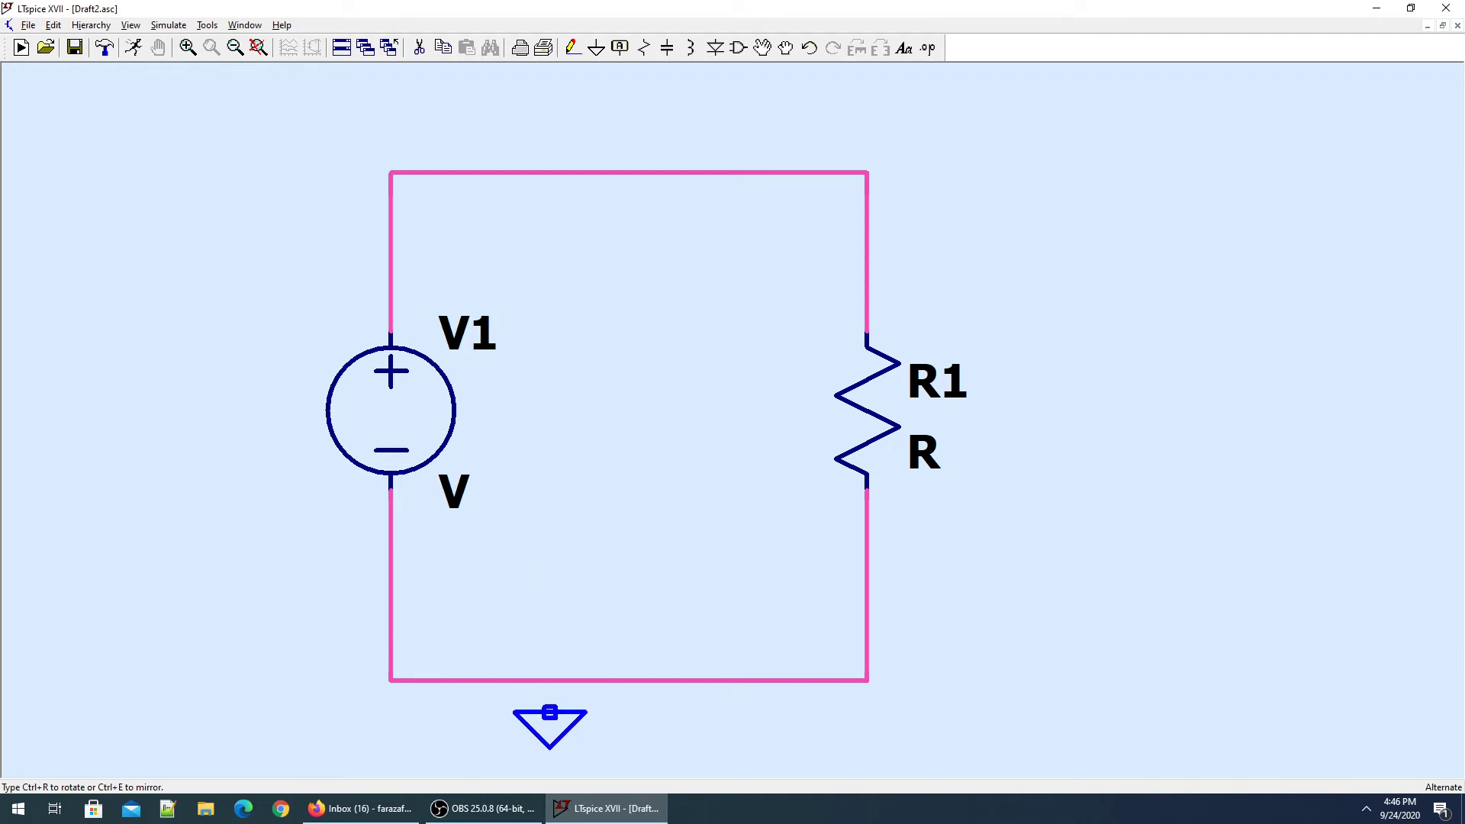
{"action": "left_click", "coordinate": [549, 712]}
{"action": "key", "text": "F3"}
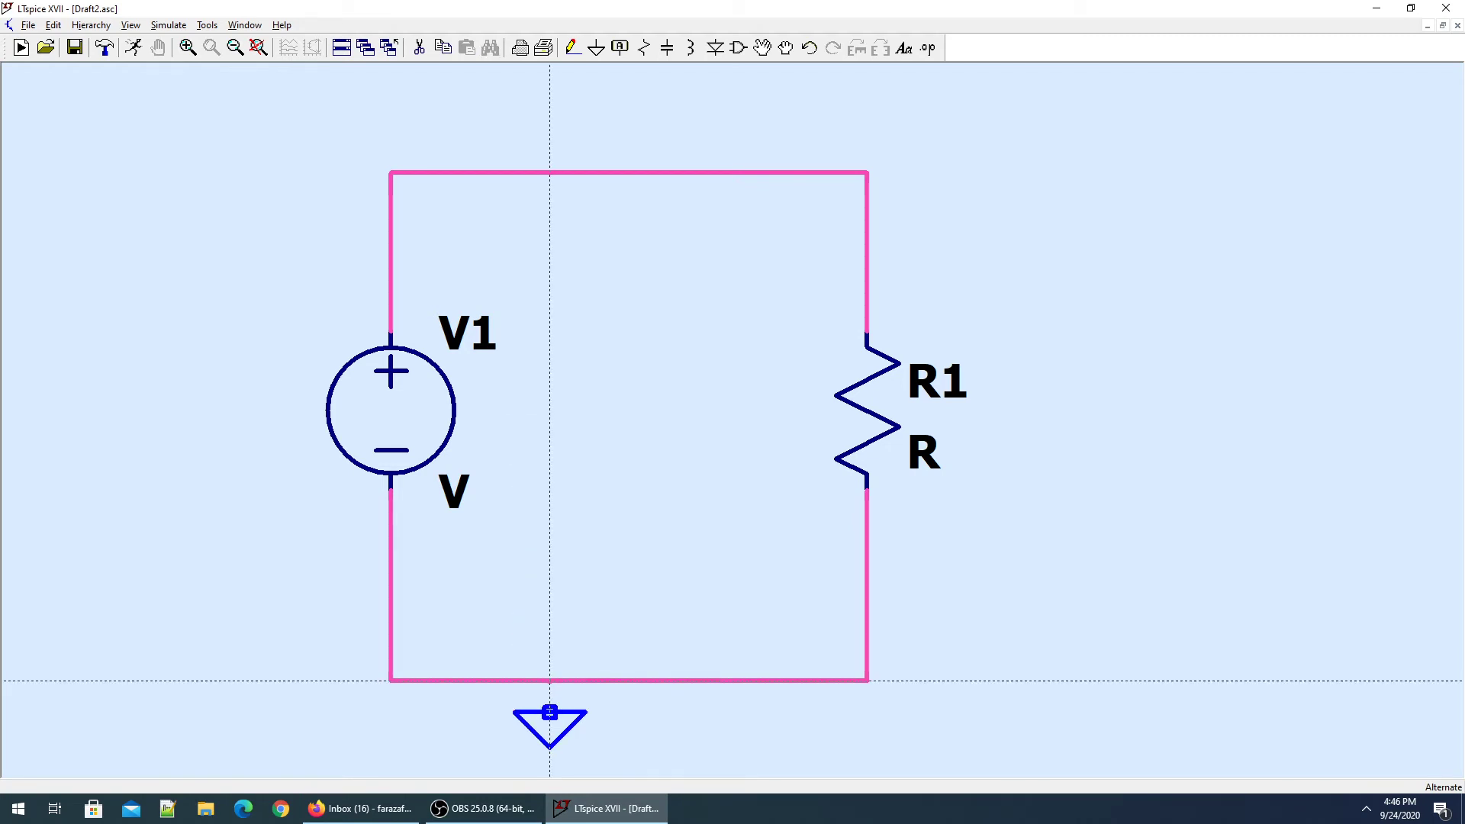
{"action": "left_click", "coordinate": [549, 680]}
{"action": "left_click", "coordinate": [549, 712]}
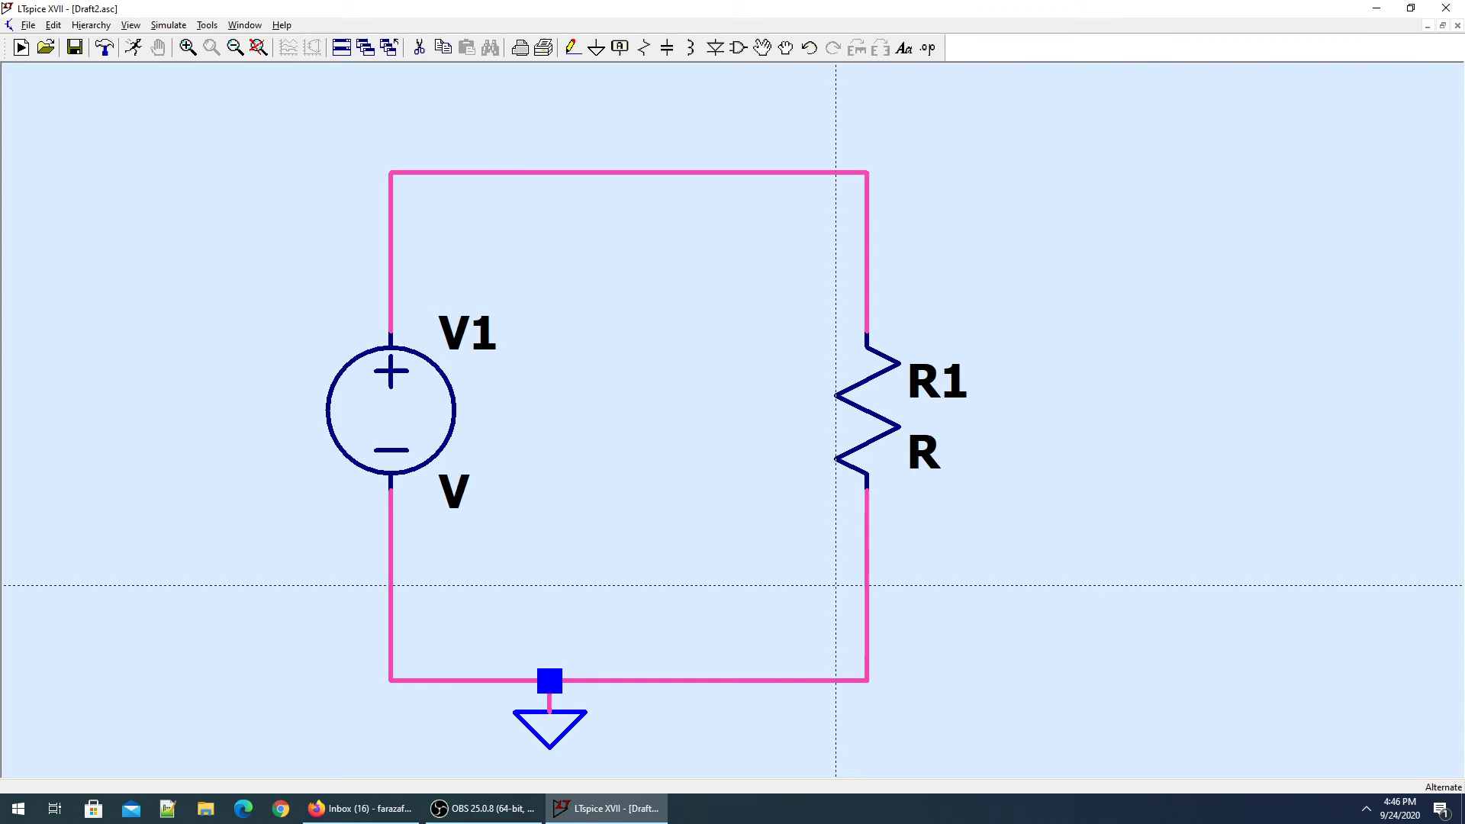
Step: Set R1's resistance to 10 and V1's DC value to 0
{"action": "right_click", "coordinate": [878, 422]}
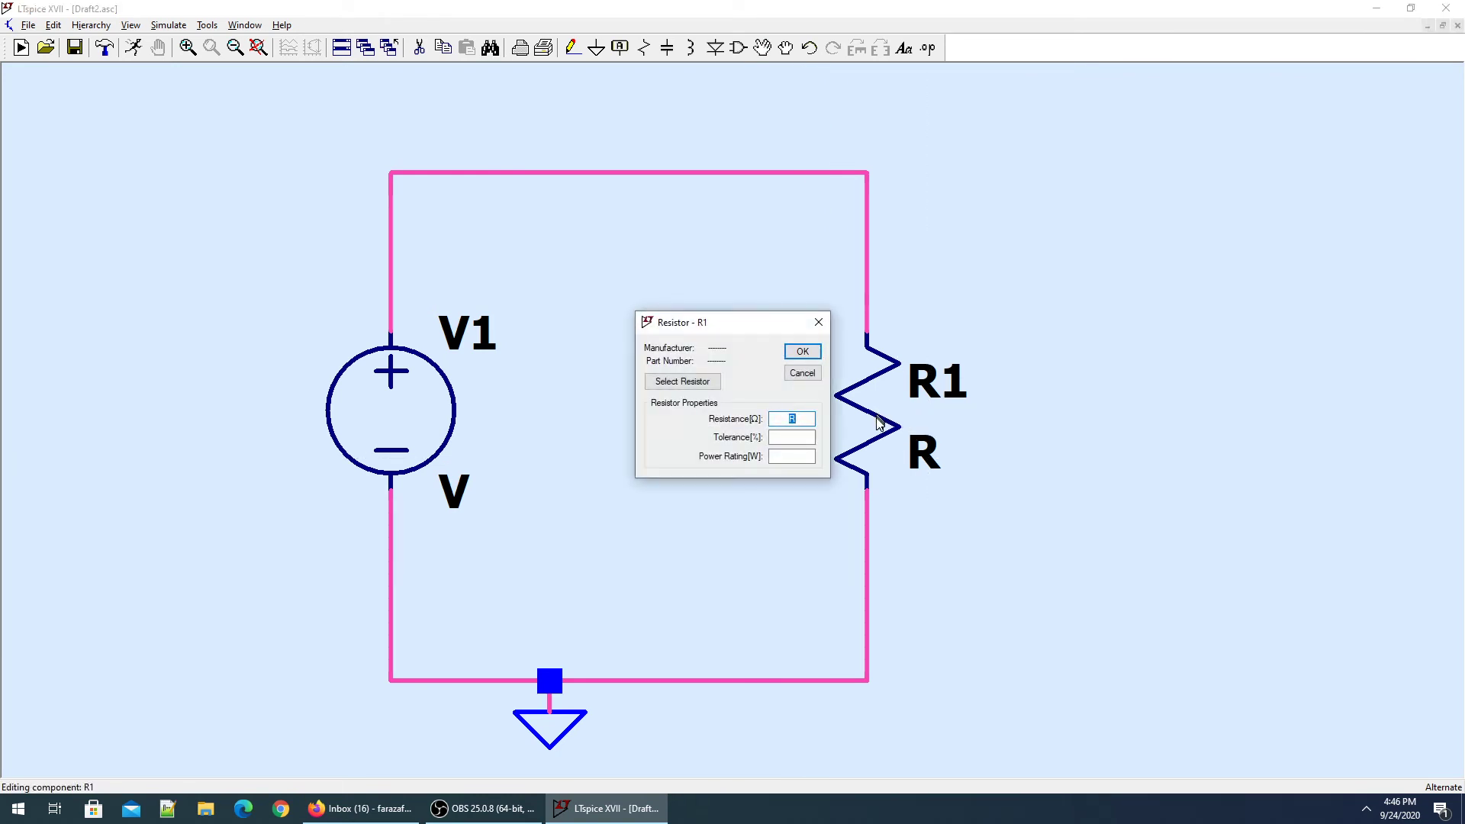
{"action": "key", "text": "Return"}
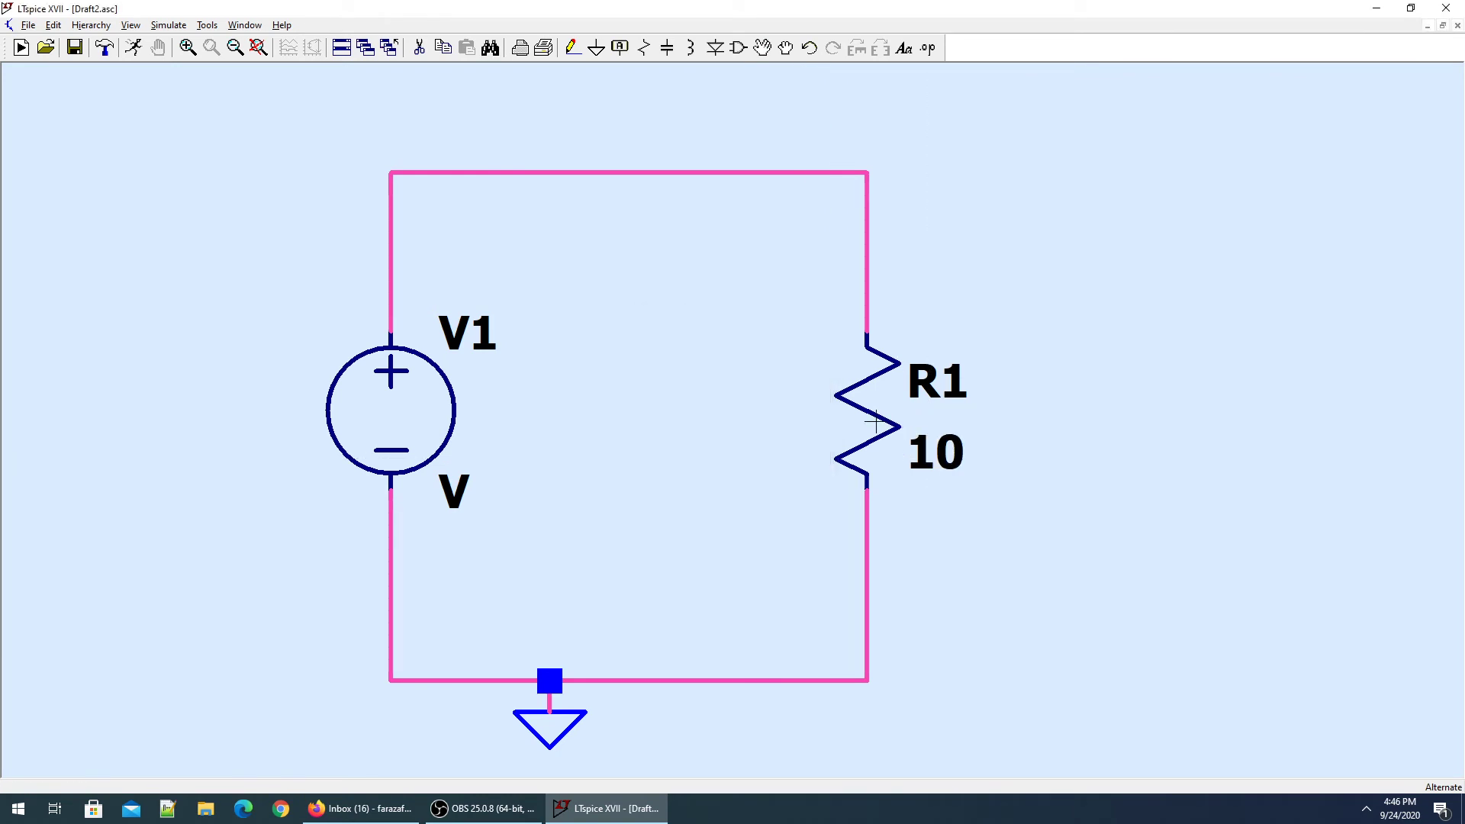
{"action": "right_click", "coordinate": [367, 417]}
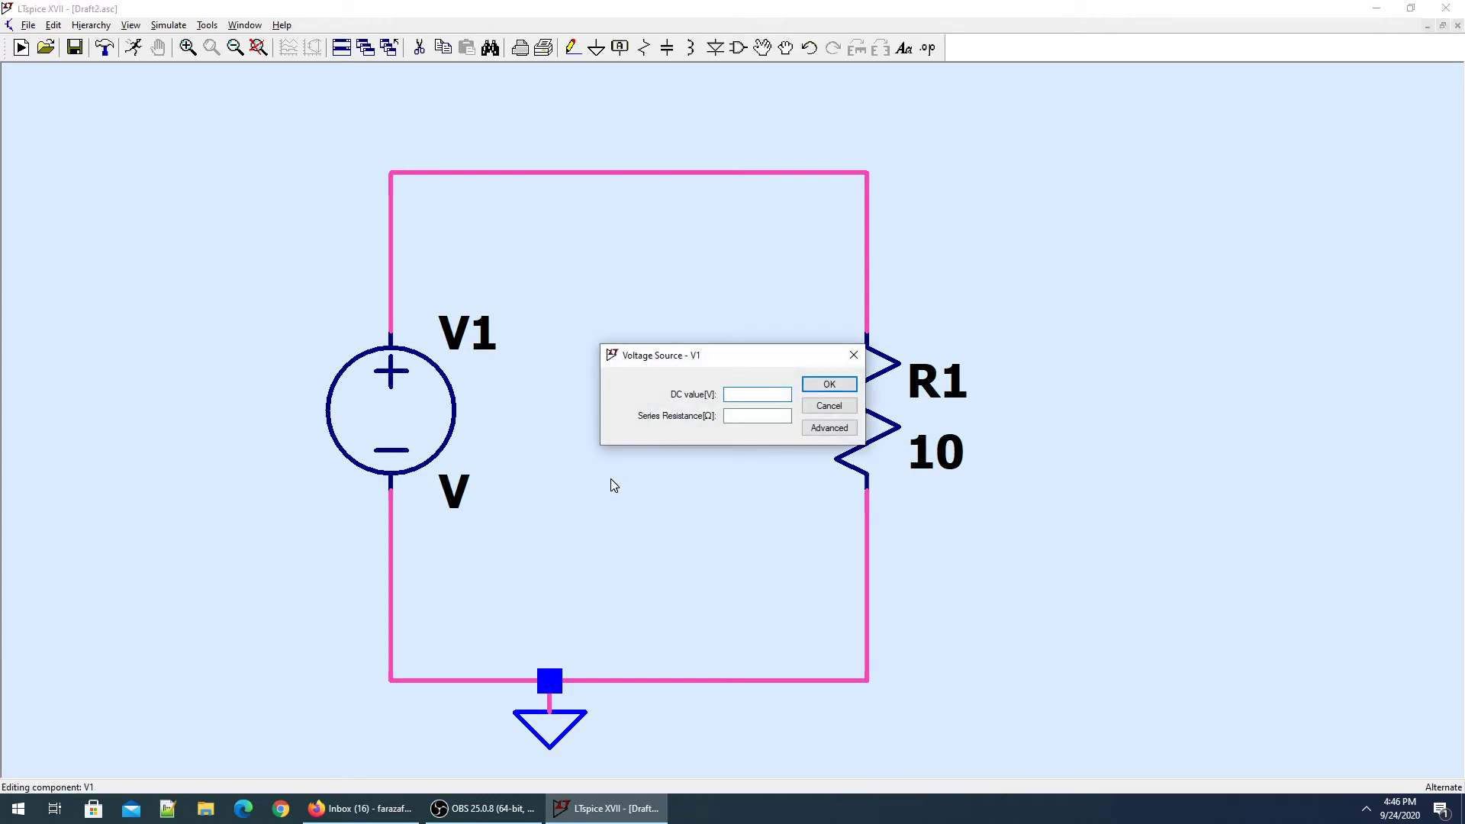
{"action": "type", "text": "0"}
{"action": "key", "text": "Return"}
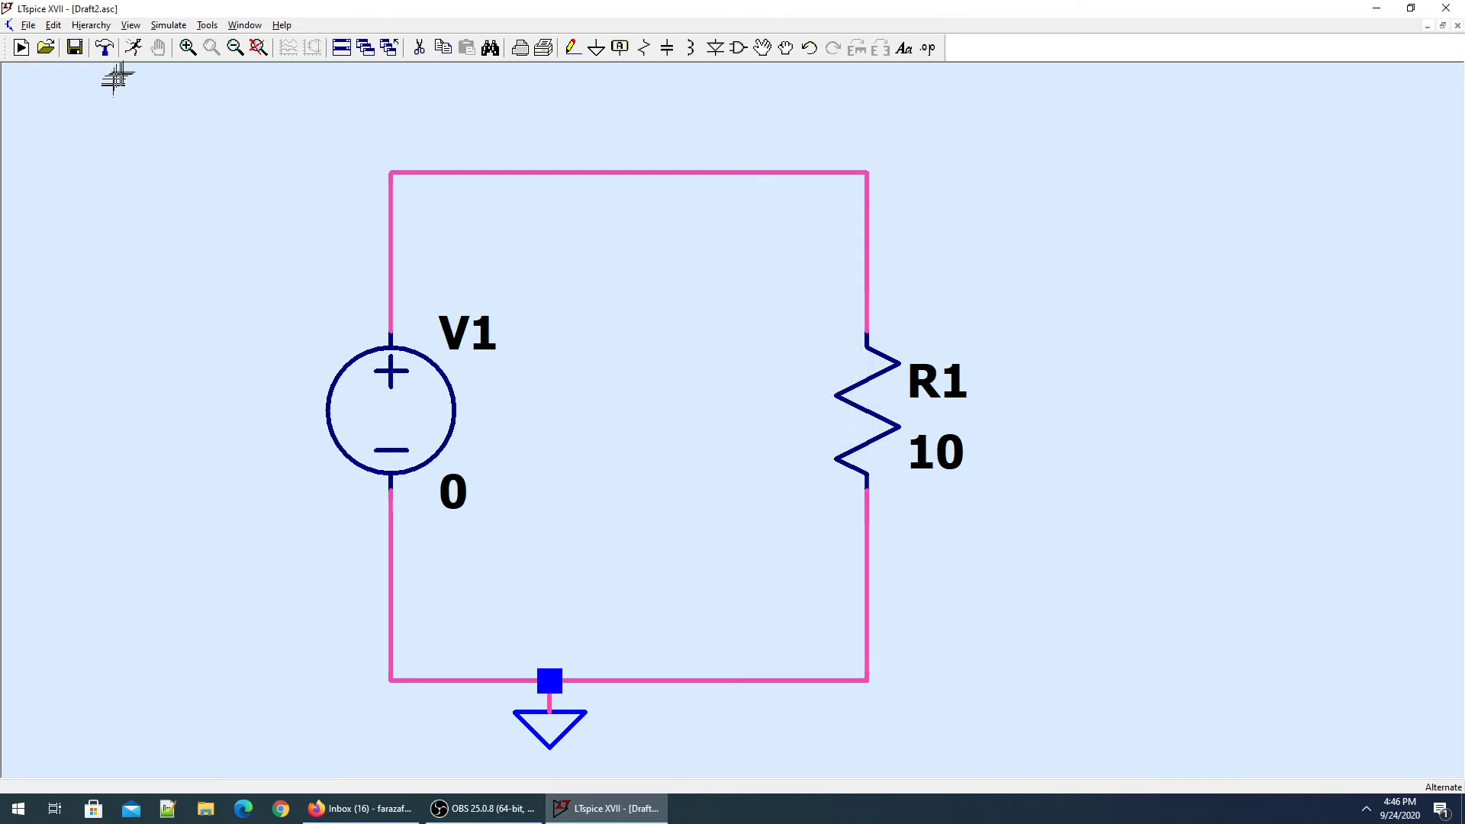
Step: Define a linear DC sweep of V1 from 0 to 10 in steps of 1 (.dc V1 0 10 1)
{"action": "left_click", "coordinate": [134, 48]}
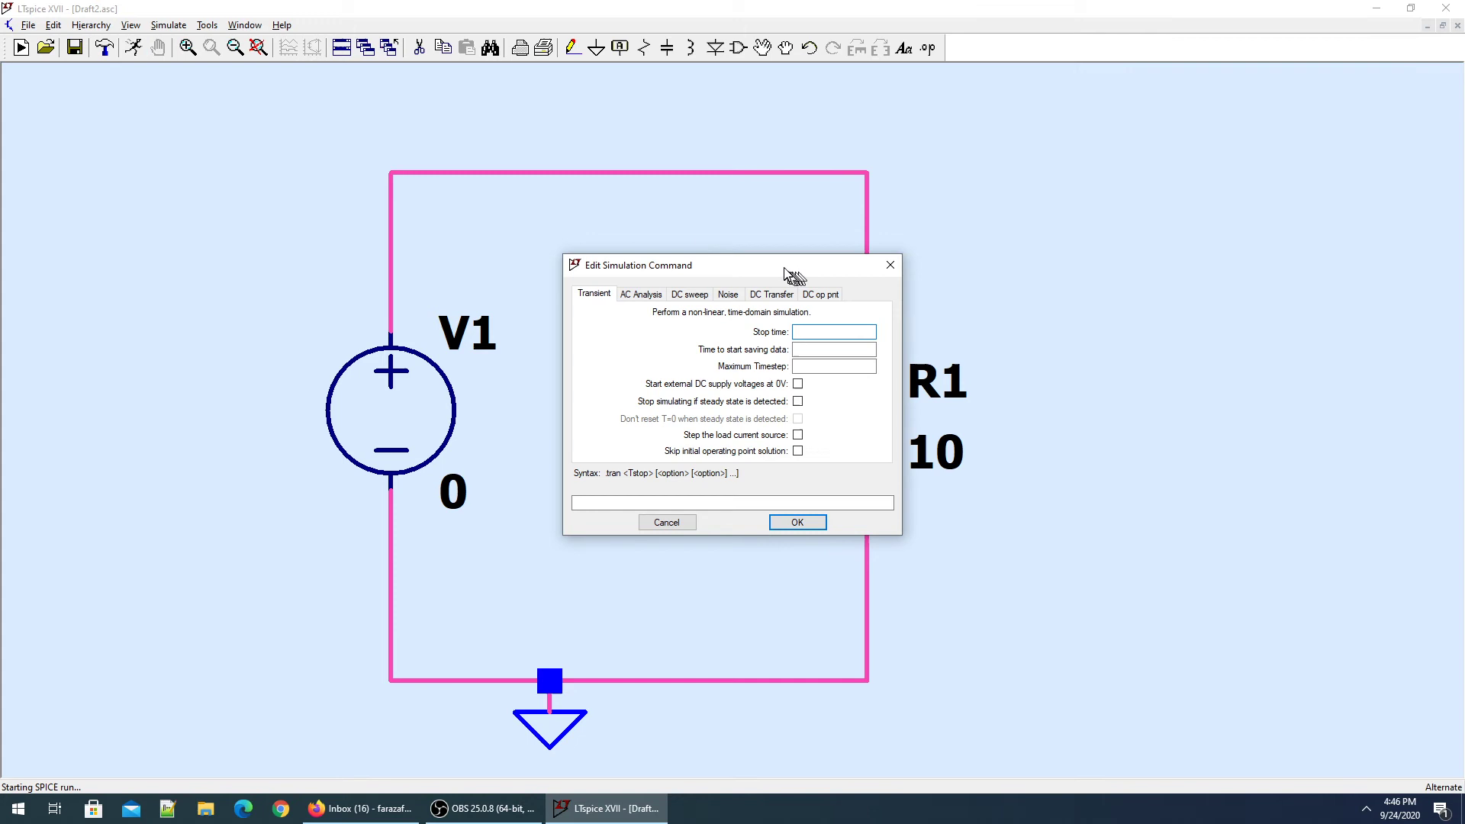
{"action": "left_click_drag", "start_coordinate": [790, 274], "coordinate": [1158, 276]}
{"action": "left_click", "coordinate": [1049, 306]}
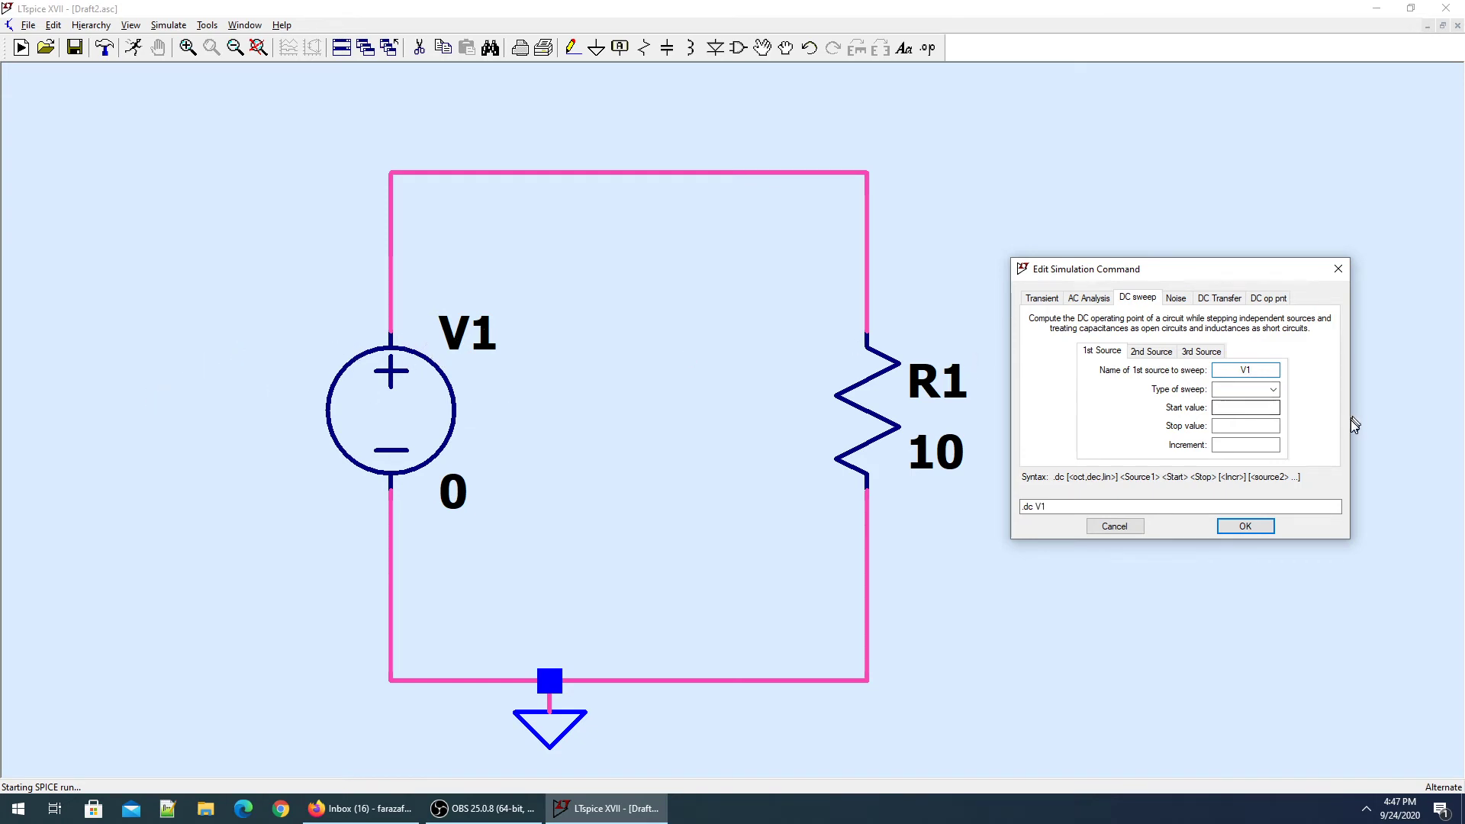
{"action": "left_click", "coordinate": [1271, 392]}
{"action": "left_click", "coordinate": [1260, 411]}
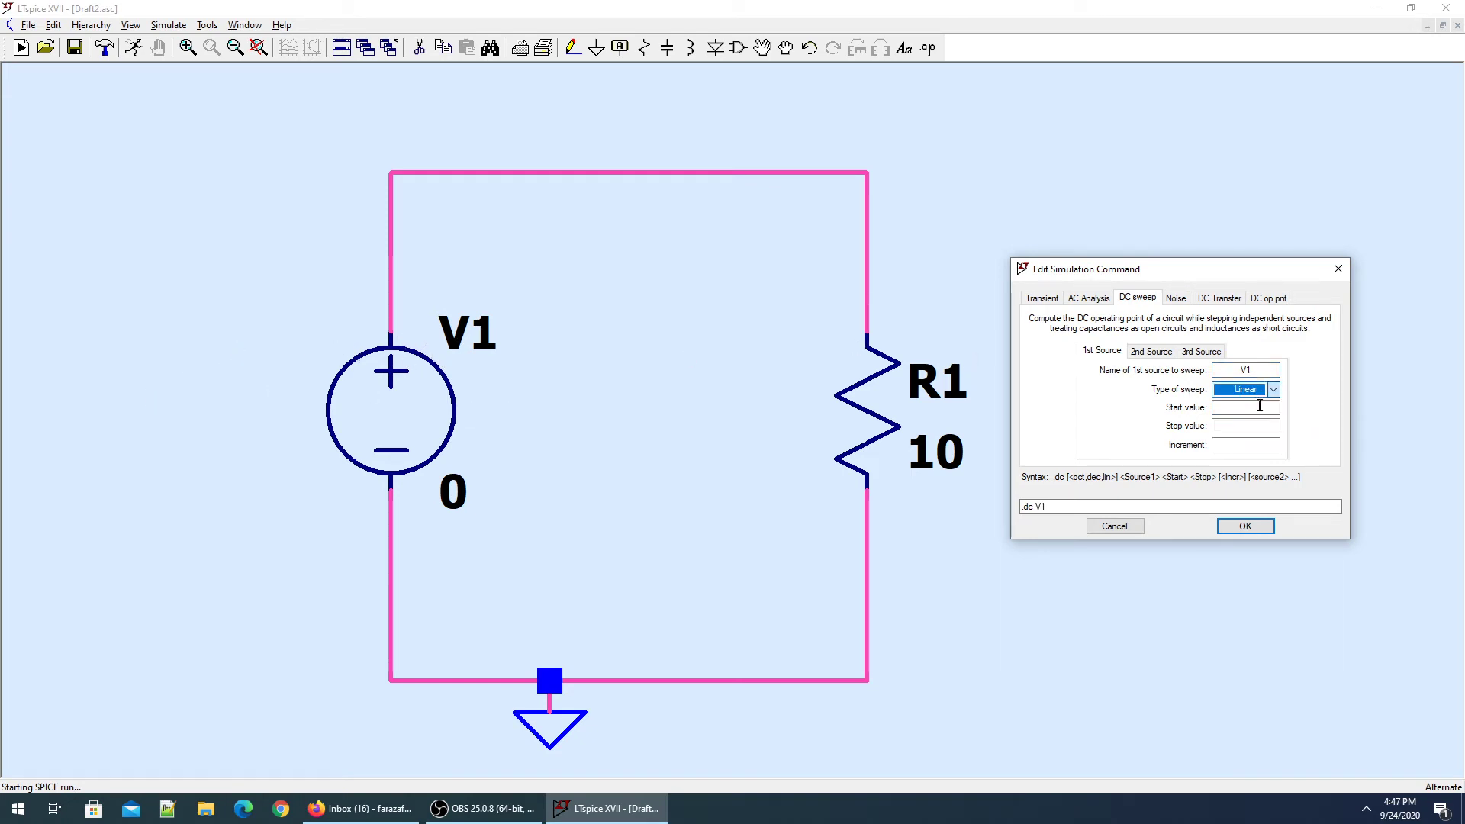
{"action": "left_click", "coordinate": [1273, 390]}
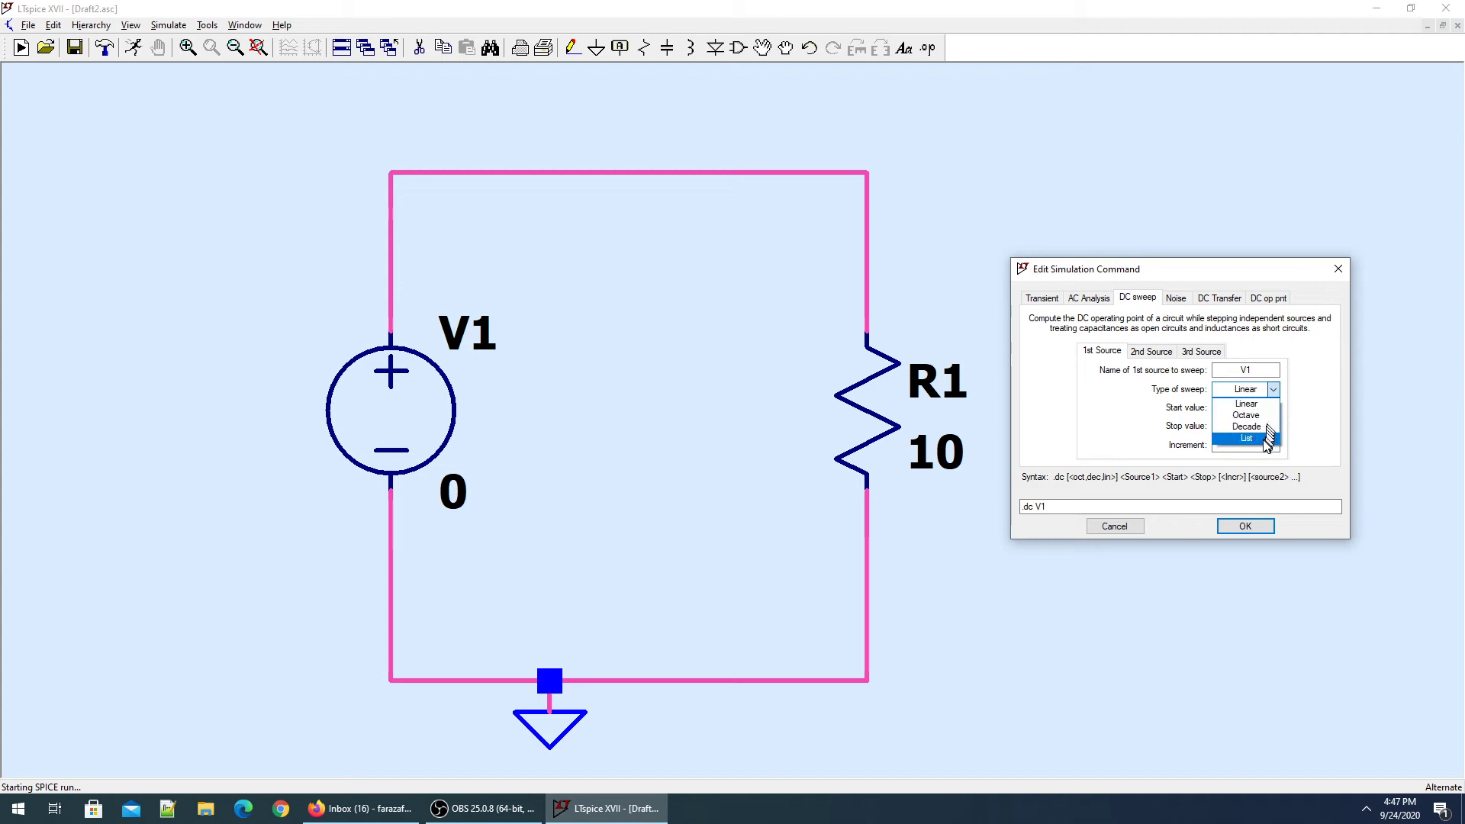
{"action": "left_click", "coordinate": [1308, 426]}
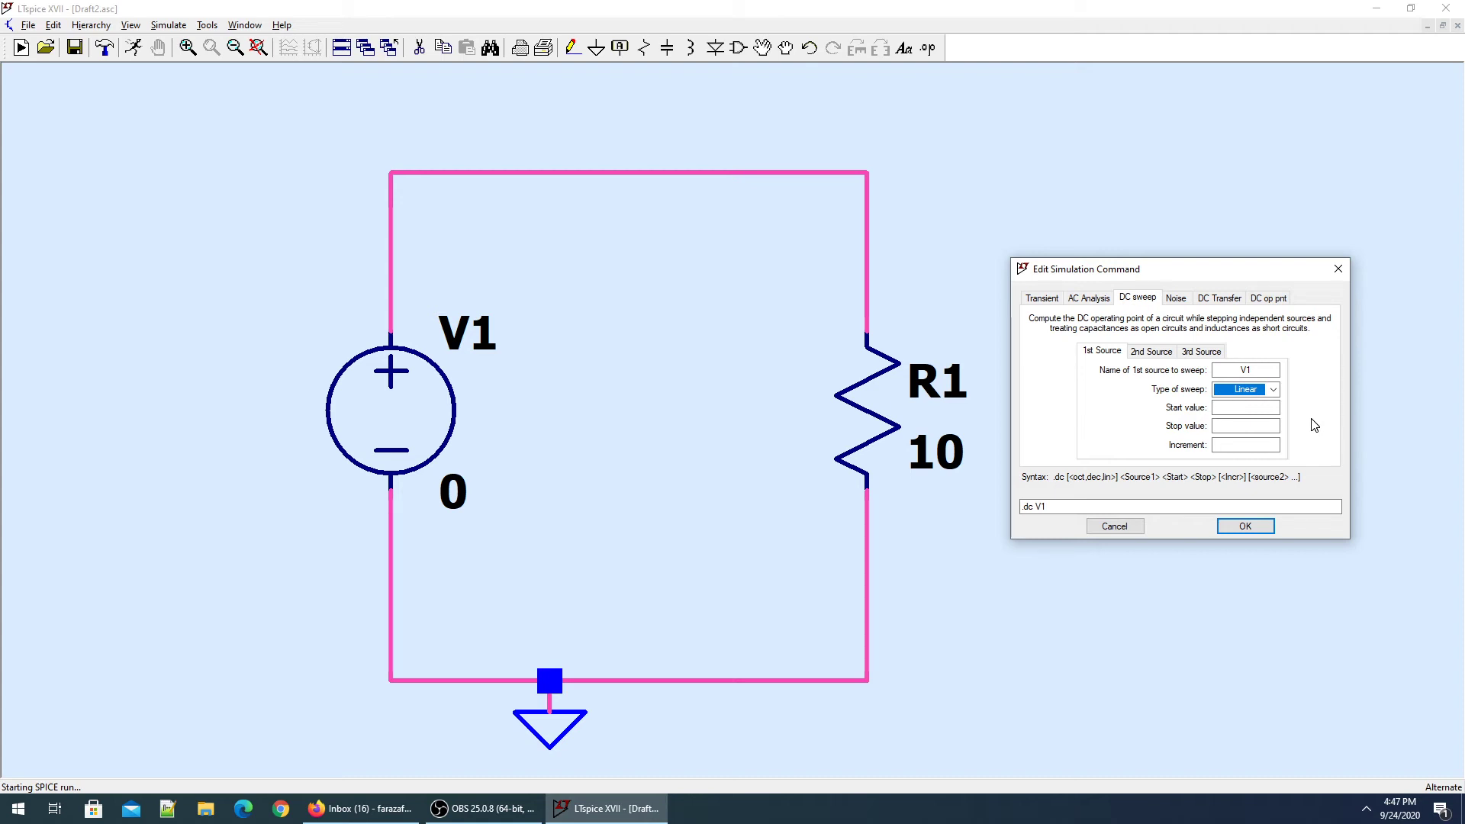
{"action": "left_click", "coordinate": [1230, 407]}
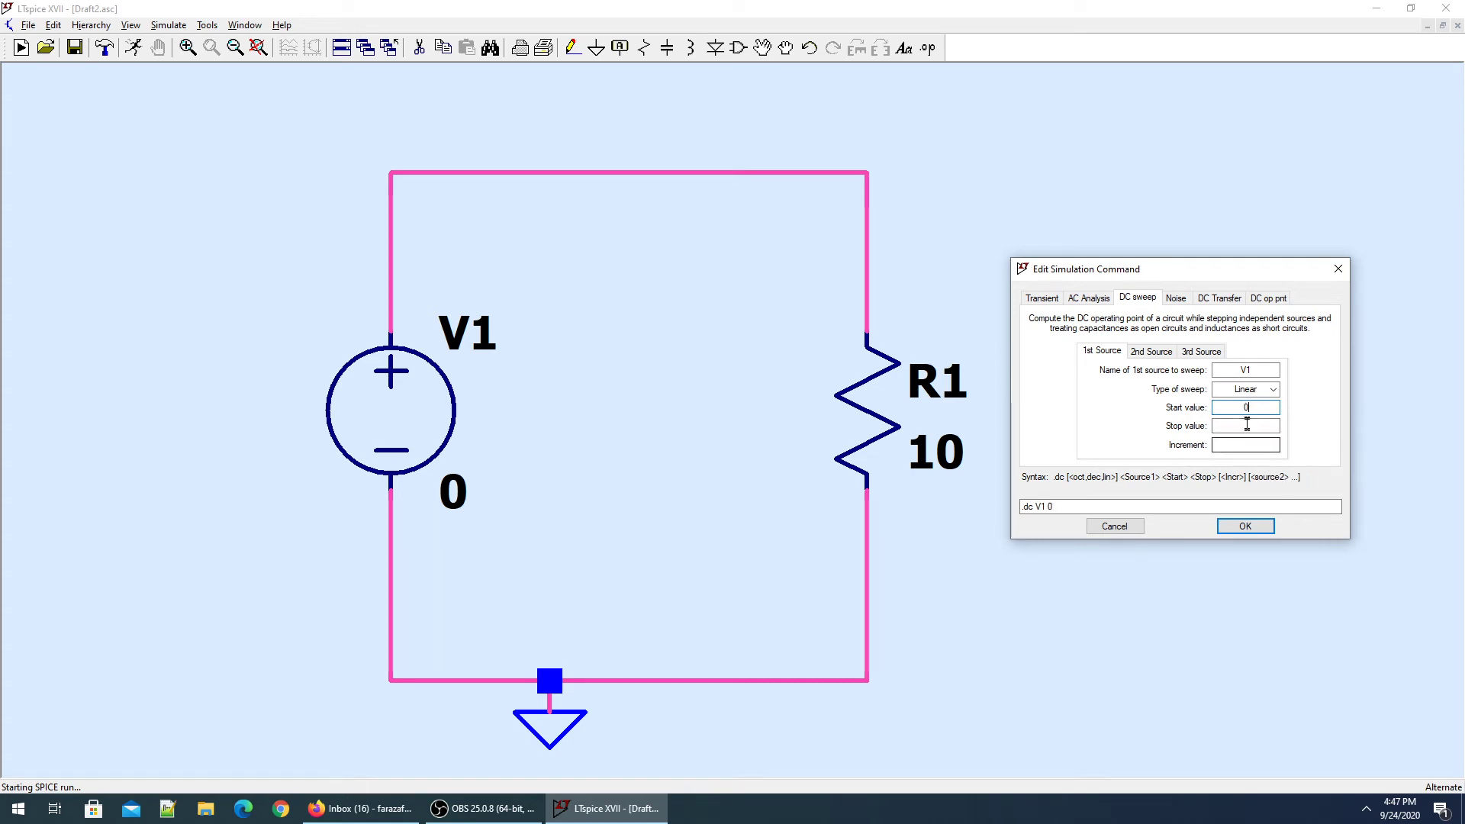
{"action": "key", "text": "Tab"}
{"action": "left_click", "coordinate": [1265, 449]}
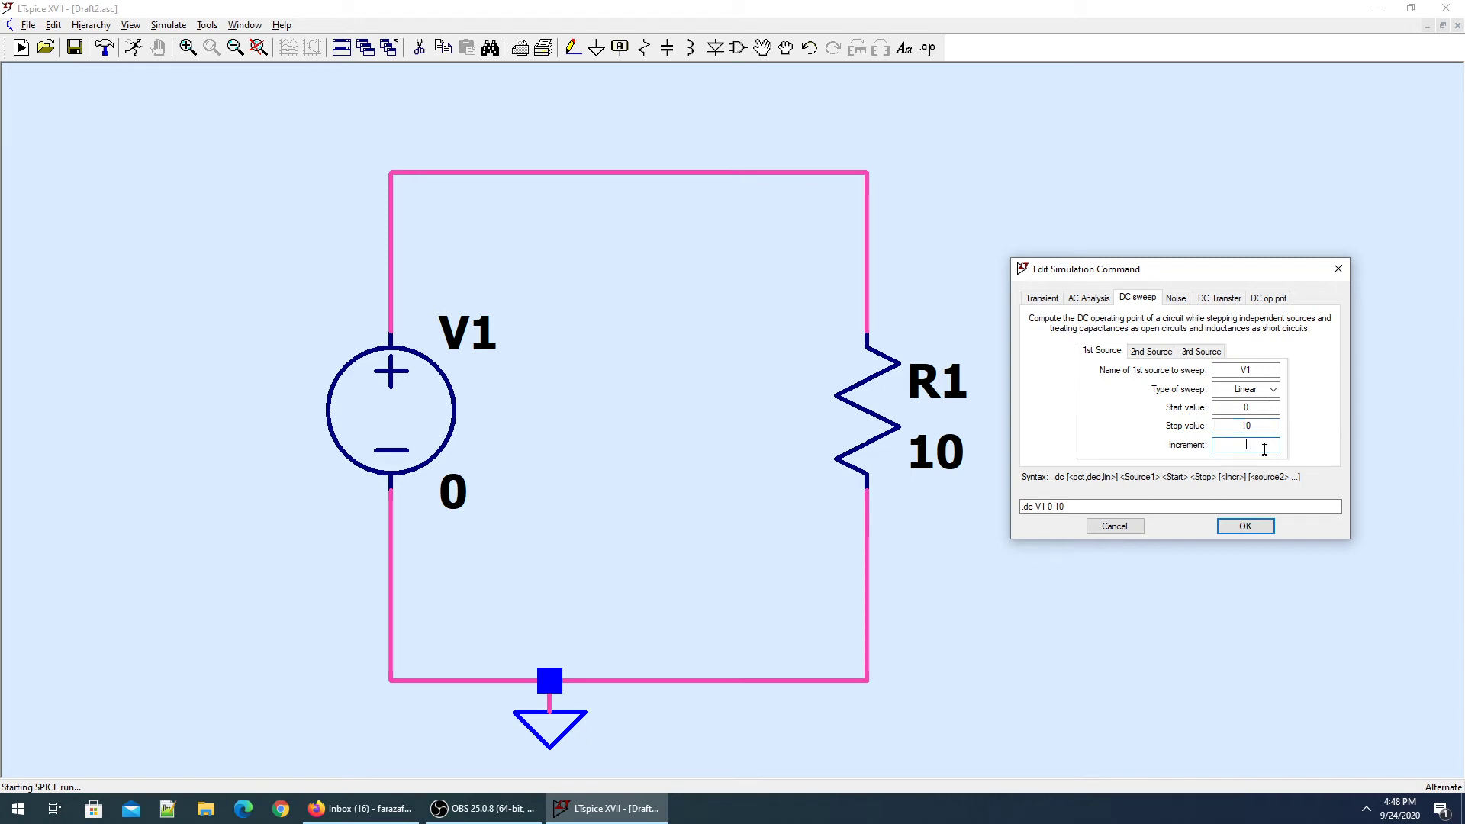
{"action": "left_click", "coordinate": [1241, 528]}
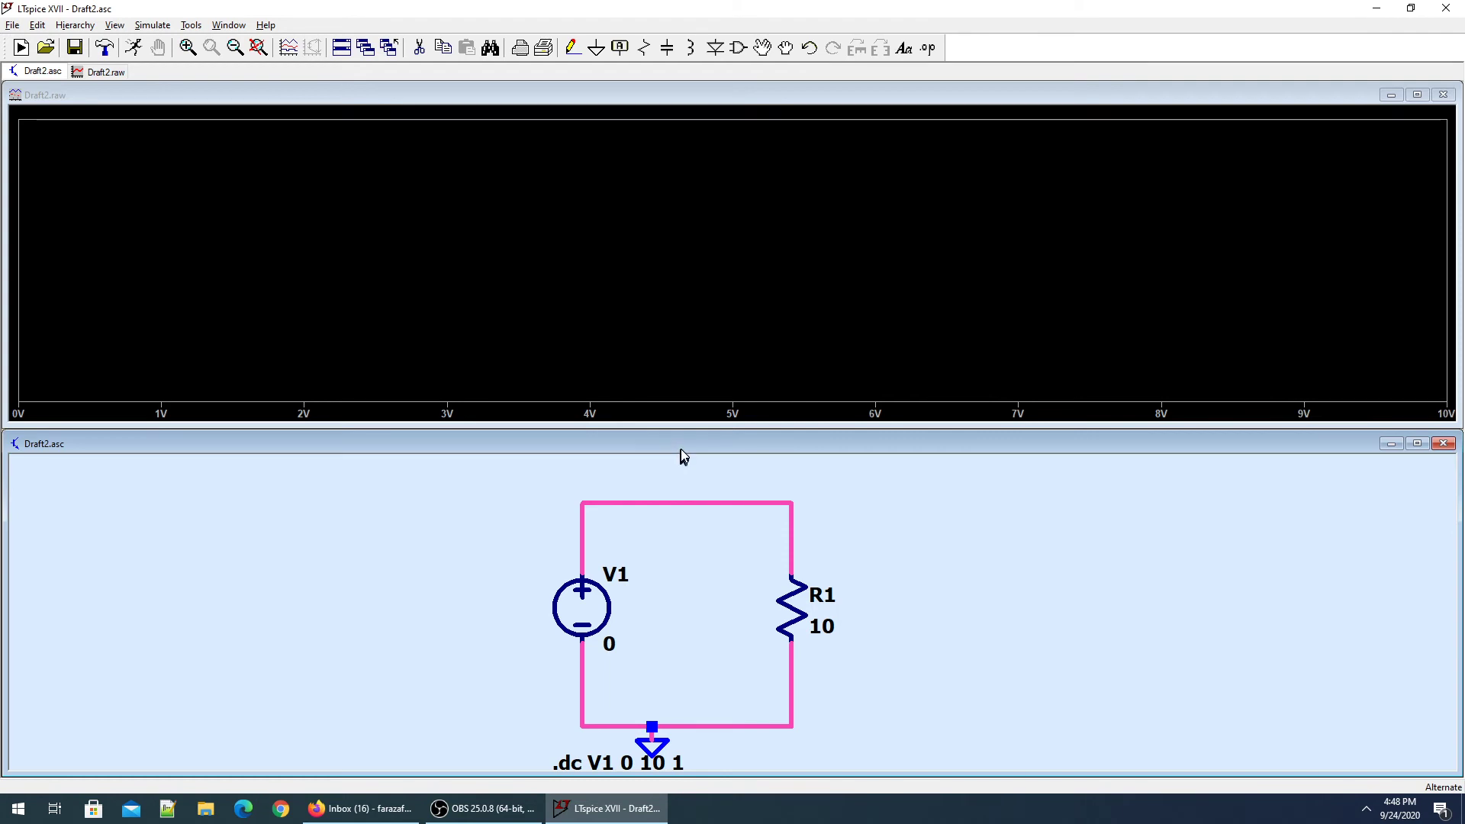
Step: Enlarge the plot pane, fit the circuit in view, and plot the top-wire voltage V(n001)
{"action": "left_click_drag", "start_coordinate": [680, 431], "coordinate": [678, 508]}
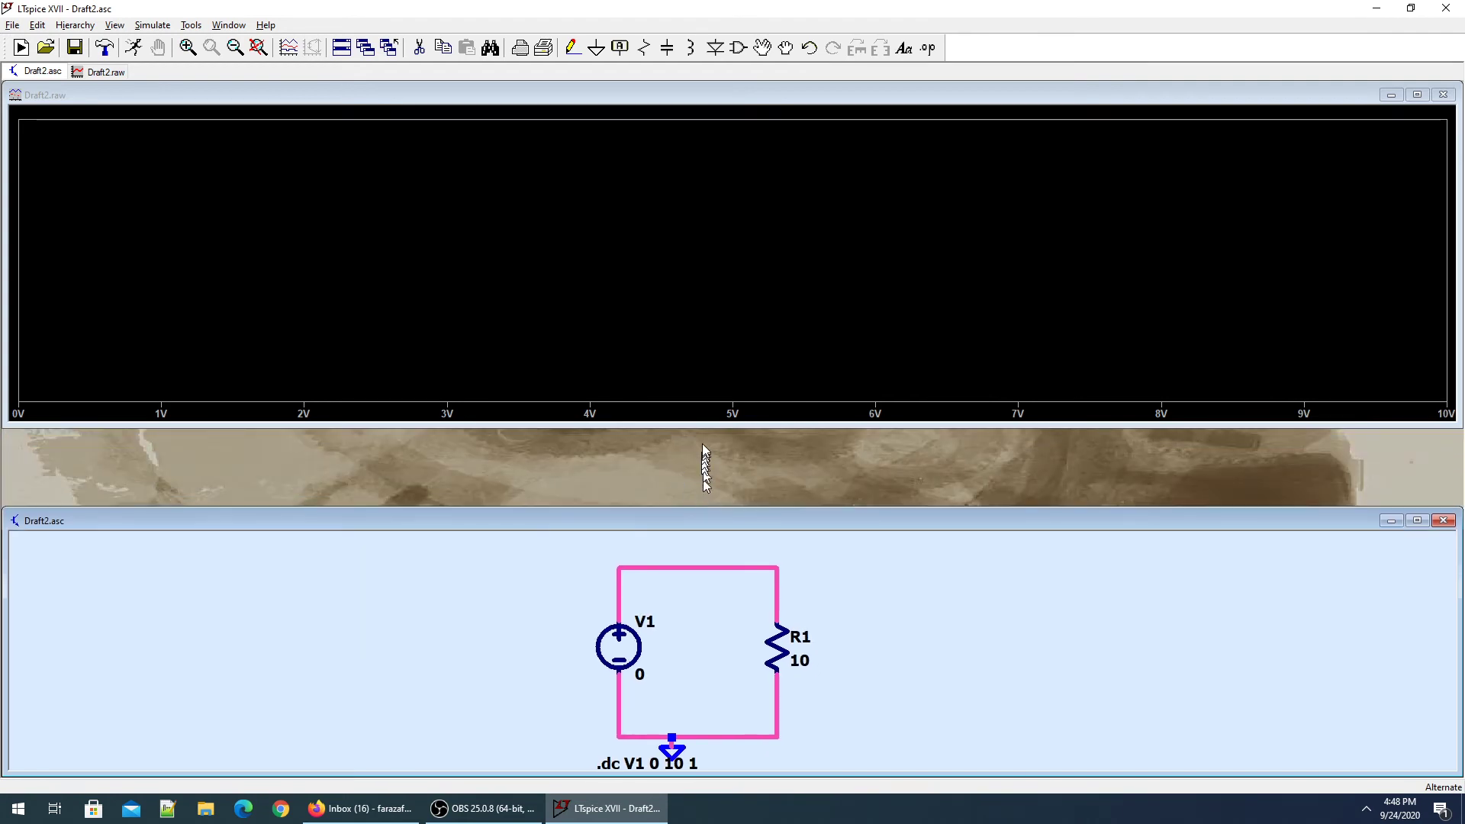
{"action": "left_click_drag", "start_coordinate": [702, 425], "coordinate": [692, 494]}
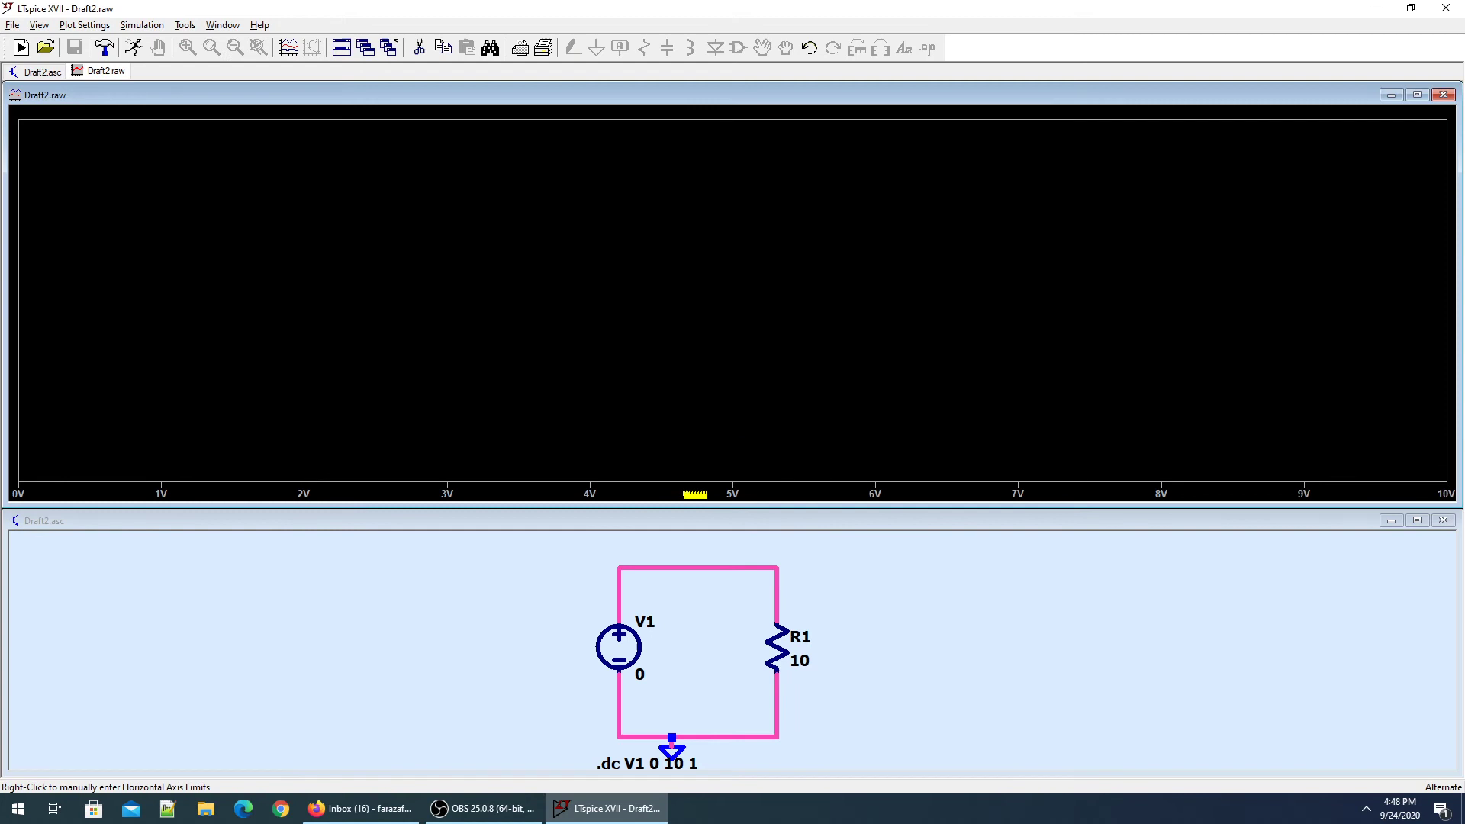
{"action": "left_click", "coordinate": [328, 634]}
{"action": "left_click", "coordinate": [258, 48]}
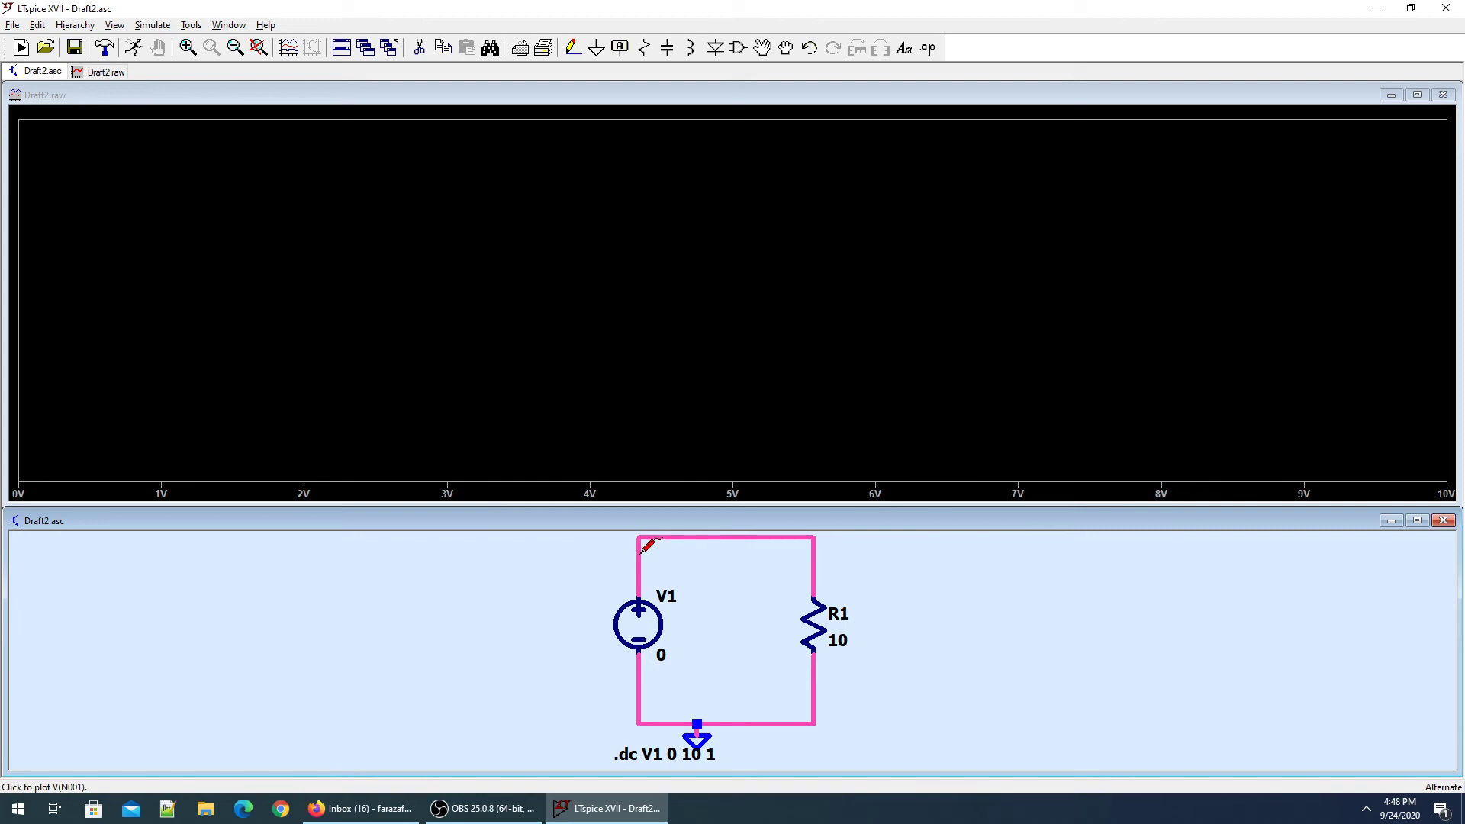
{"action": "left_click", "coordinate": [642, 551]}
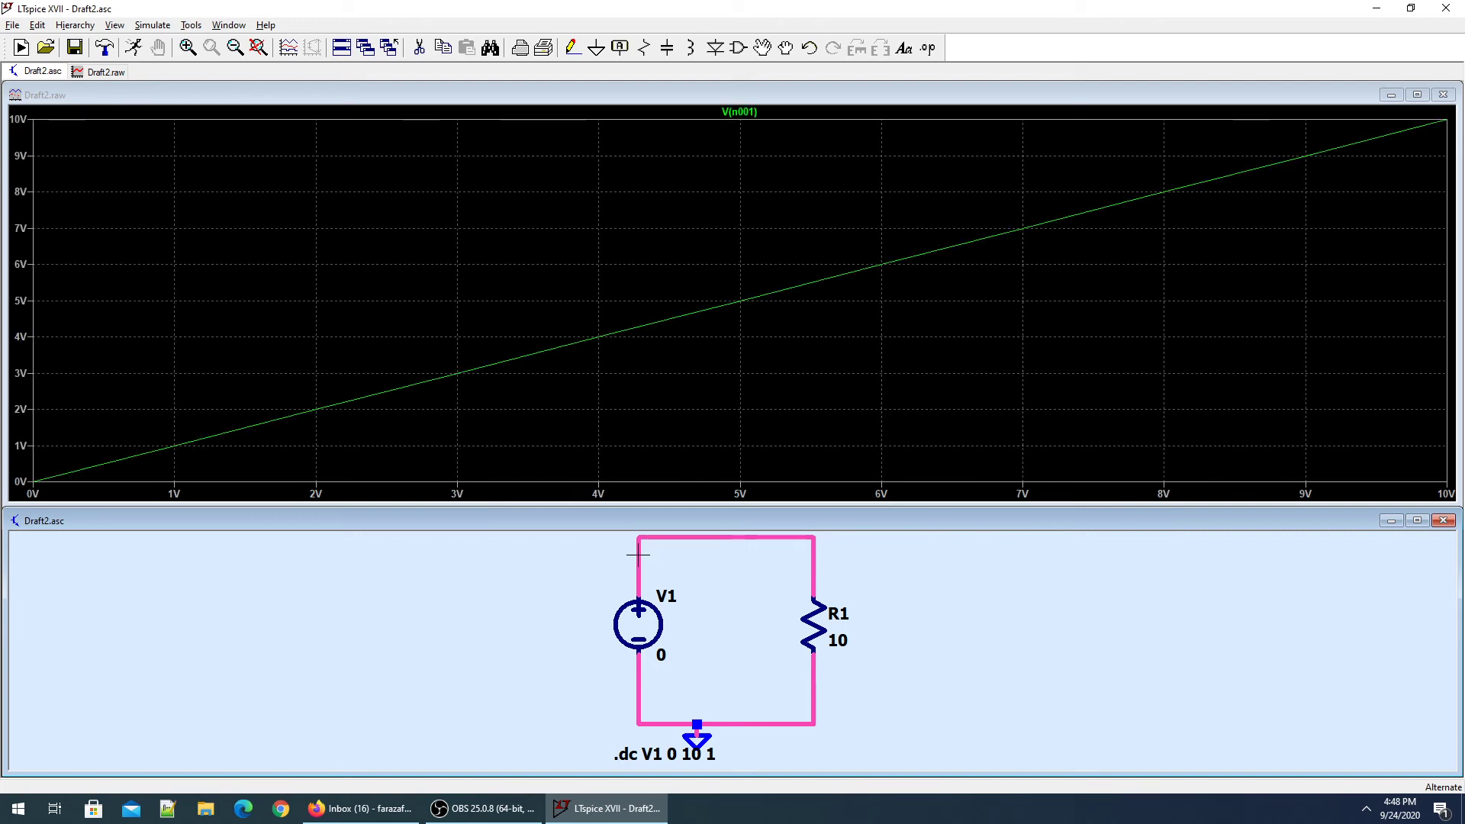
Step: Plot only the current through R1, rising from 0 A to 1.0 A
{"action": "left_click", "coordinate": [822, 623]}
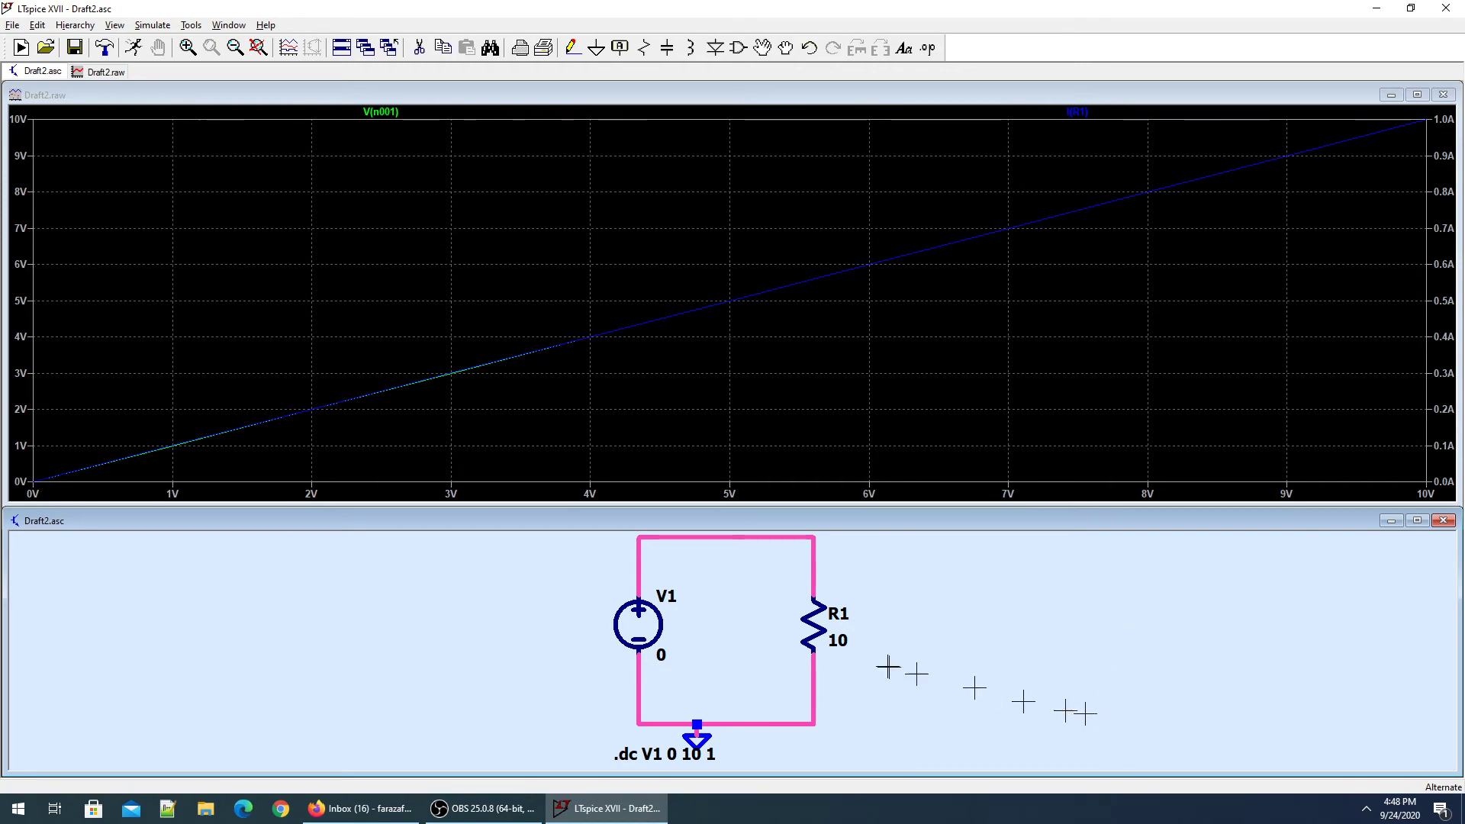
{"action": "left_click", "coordinate": [819, 618]}
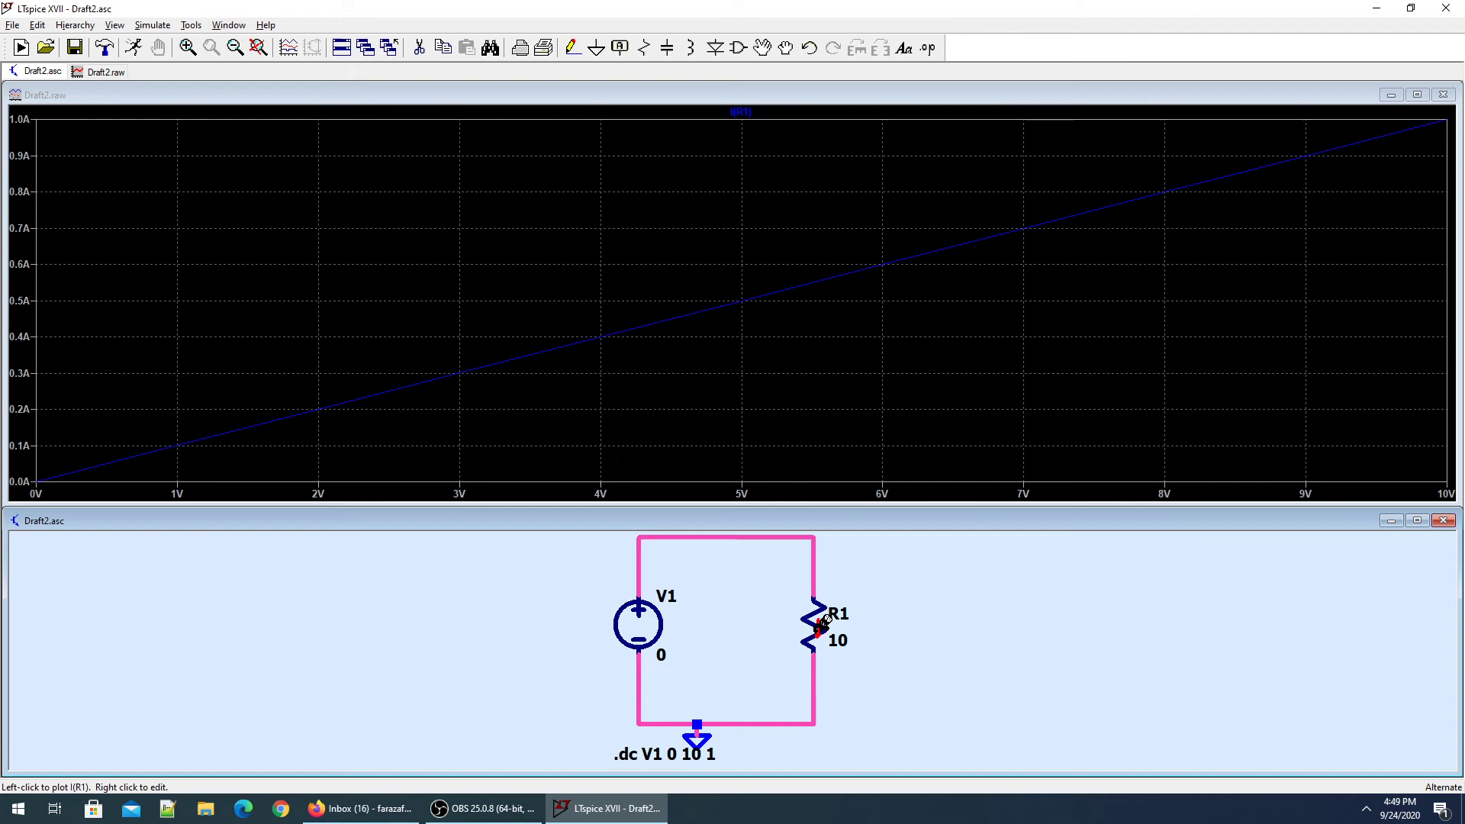
Step: Change R1's resistance value to the parameter {Res}
{"action": "right_click", "coordinate": [814, 624]}
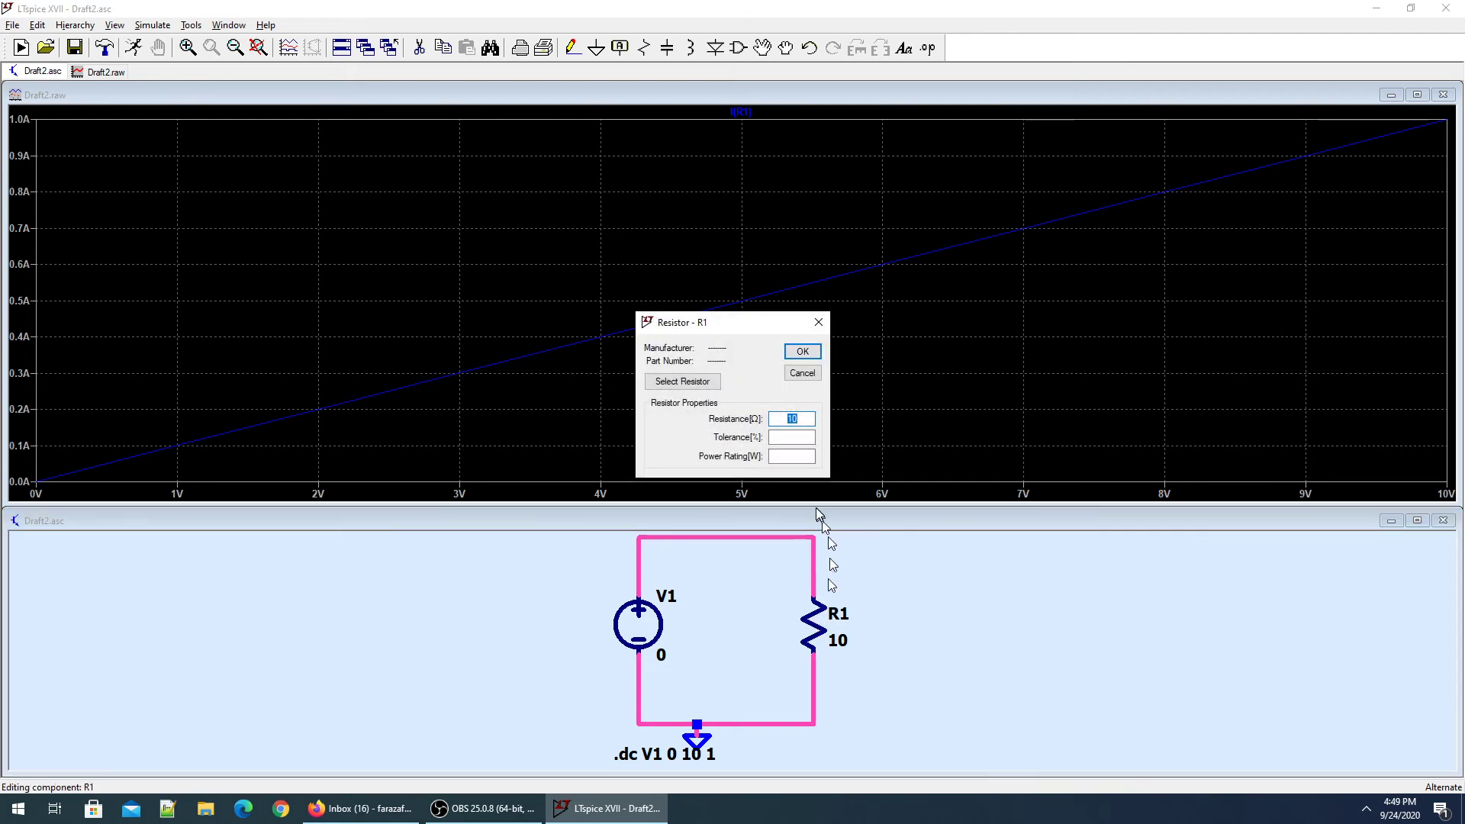
{"action": "type", "text": "0"}
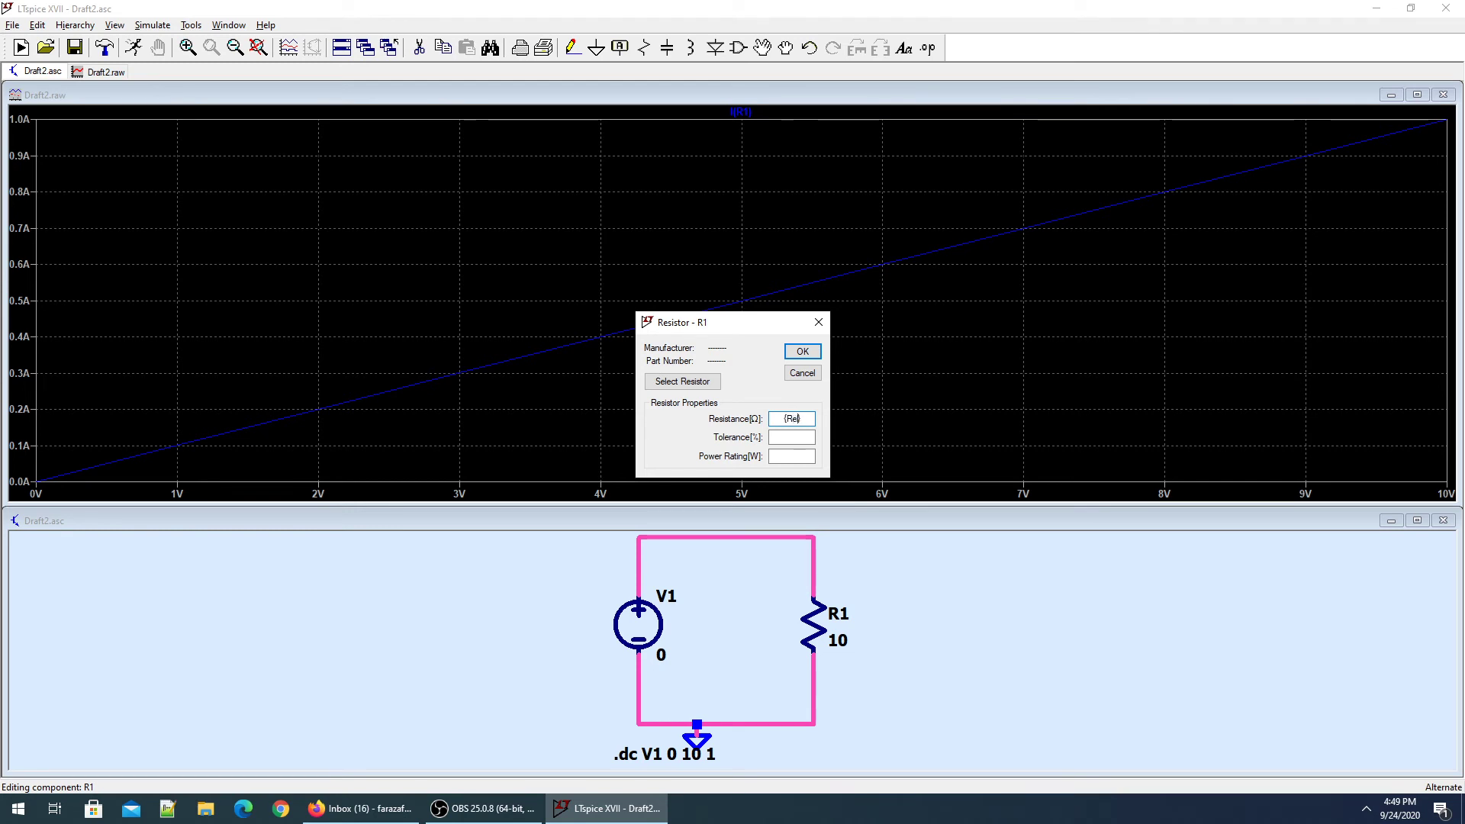
{"action": "type", "text": "}"}
{"action": "key", "text": "Return"}
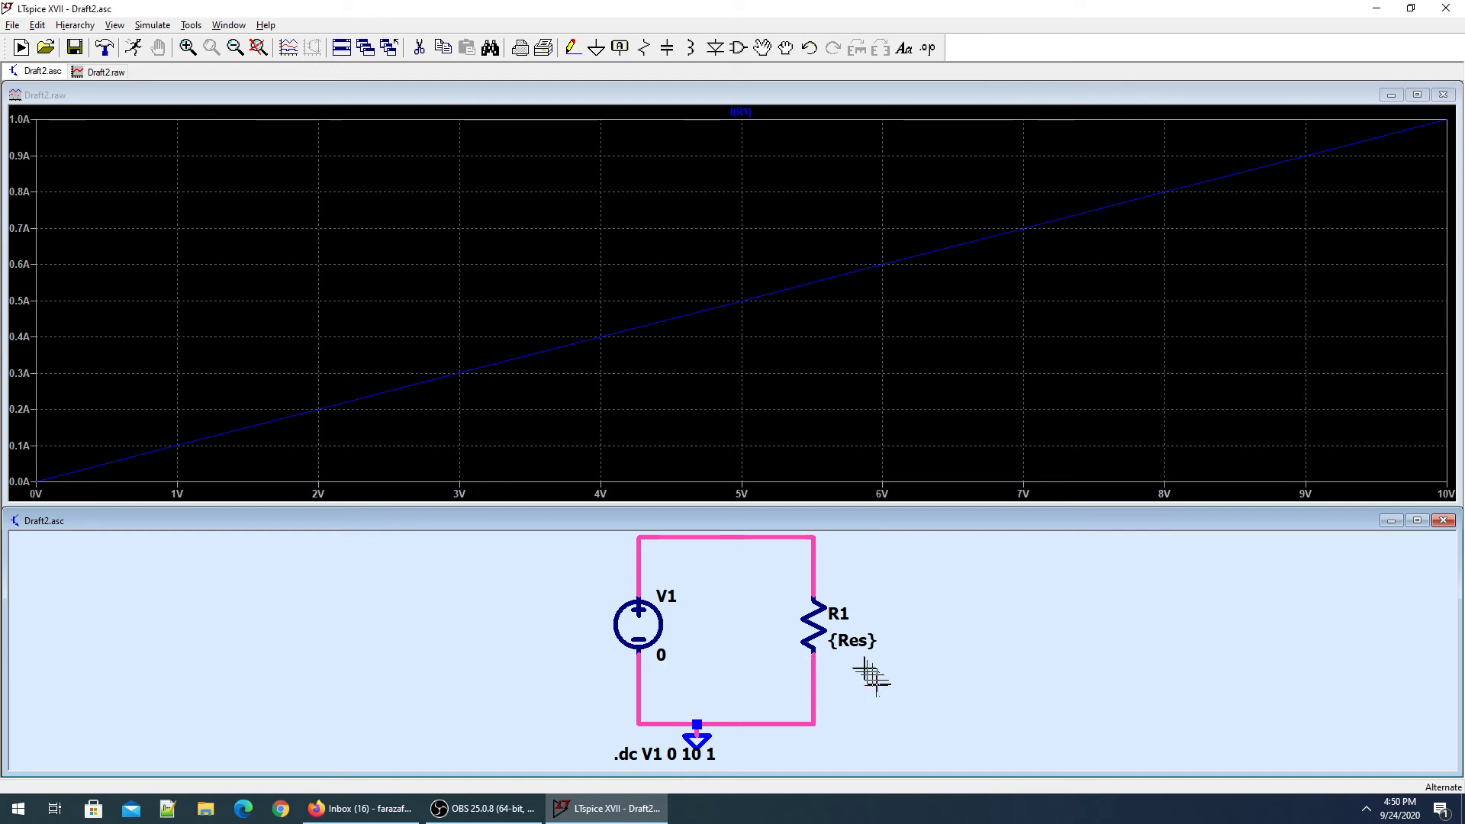
Step: Write the SPICE directive .step param Res 0.5 4 0.5
{"action": "left_click", "coordinate": [929, 48]}
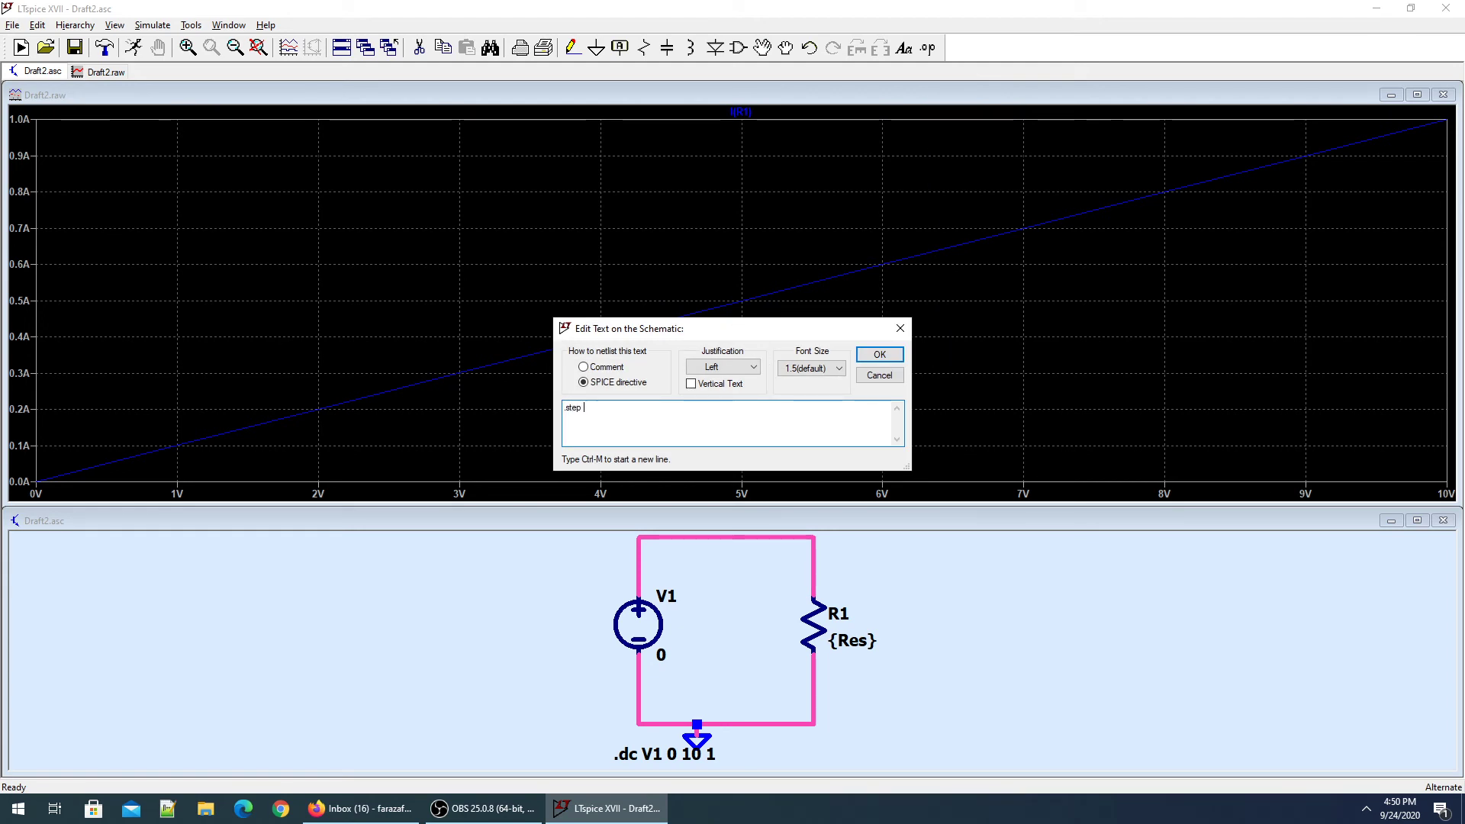
{"action": "type", "text": ".step param Res 0.5 4 0.5"}
{"action": "left_click", "coordinate": [879, 354]}
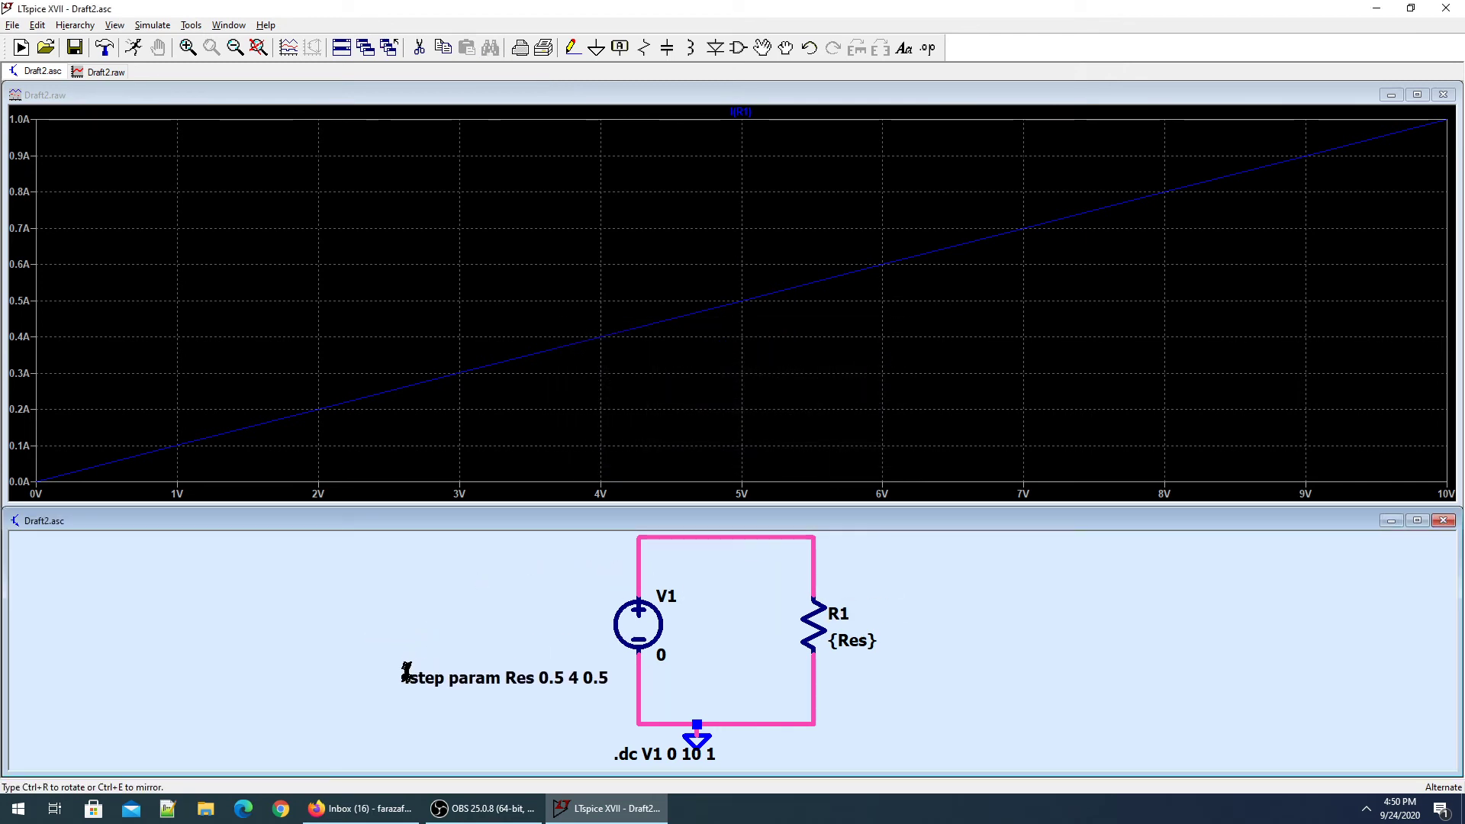
Step: Place the .step directive to the left of the circuit
{"action": "left_click", "coordinate": [404, 678]}
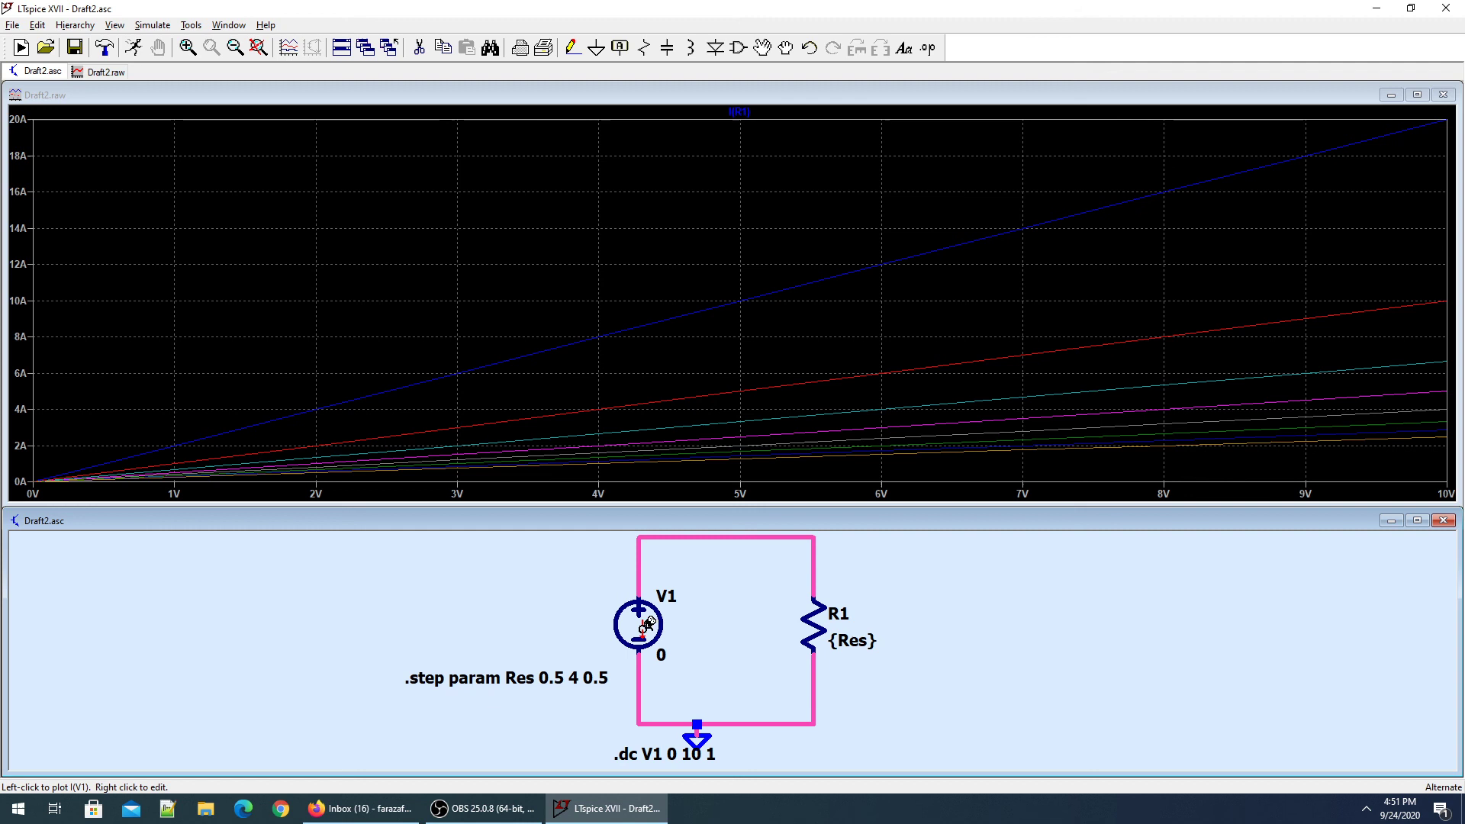
Step: Make V1 a sine source with offset 0, amplitude 5 and frequency 100: SINE(0 5 100)
{"action": "right_click", "coordinate": [639, 631]}
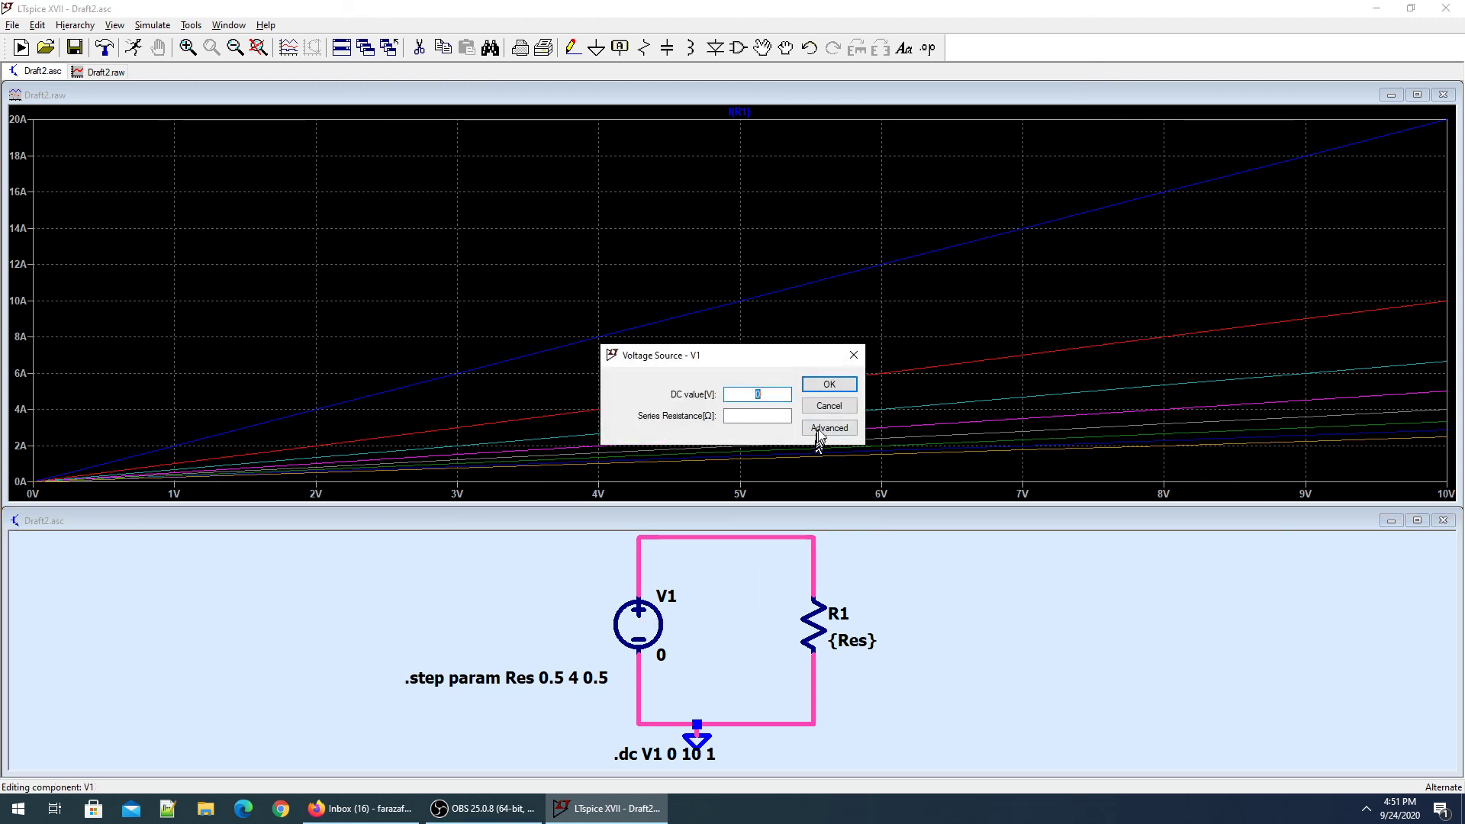
{"action": "left_click", "coordinate": [822, 432]}
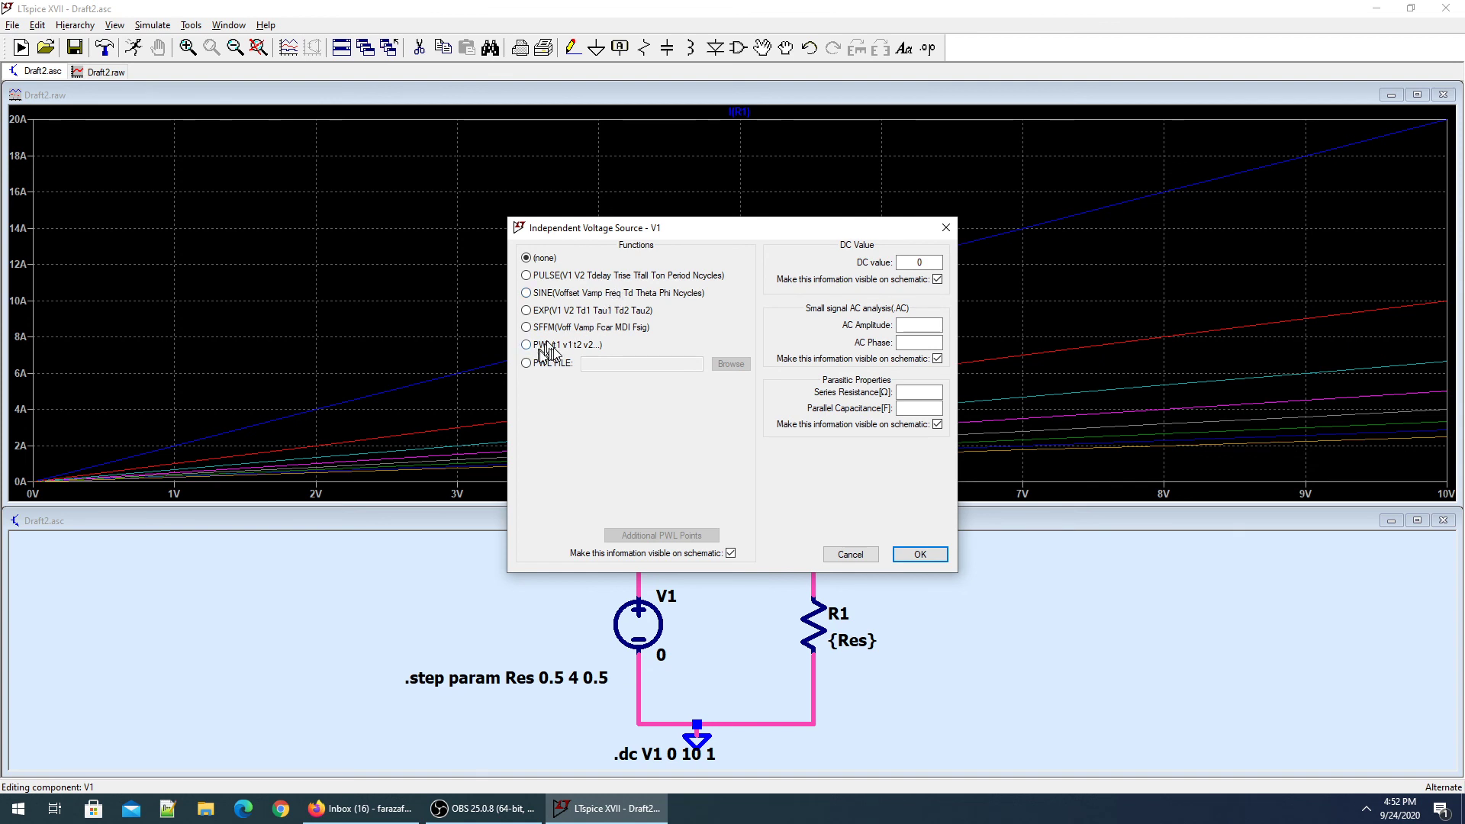
{"action": "left_click", "coordinate": [551, 296]}
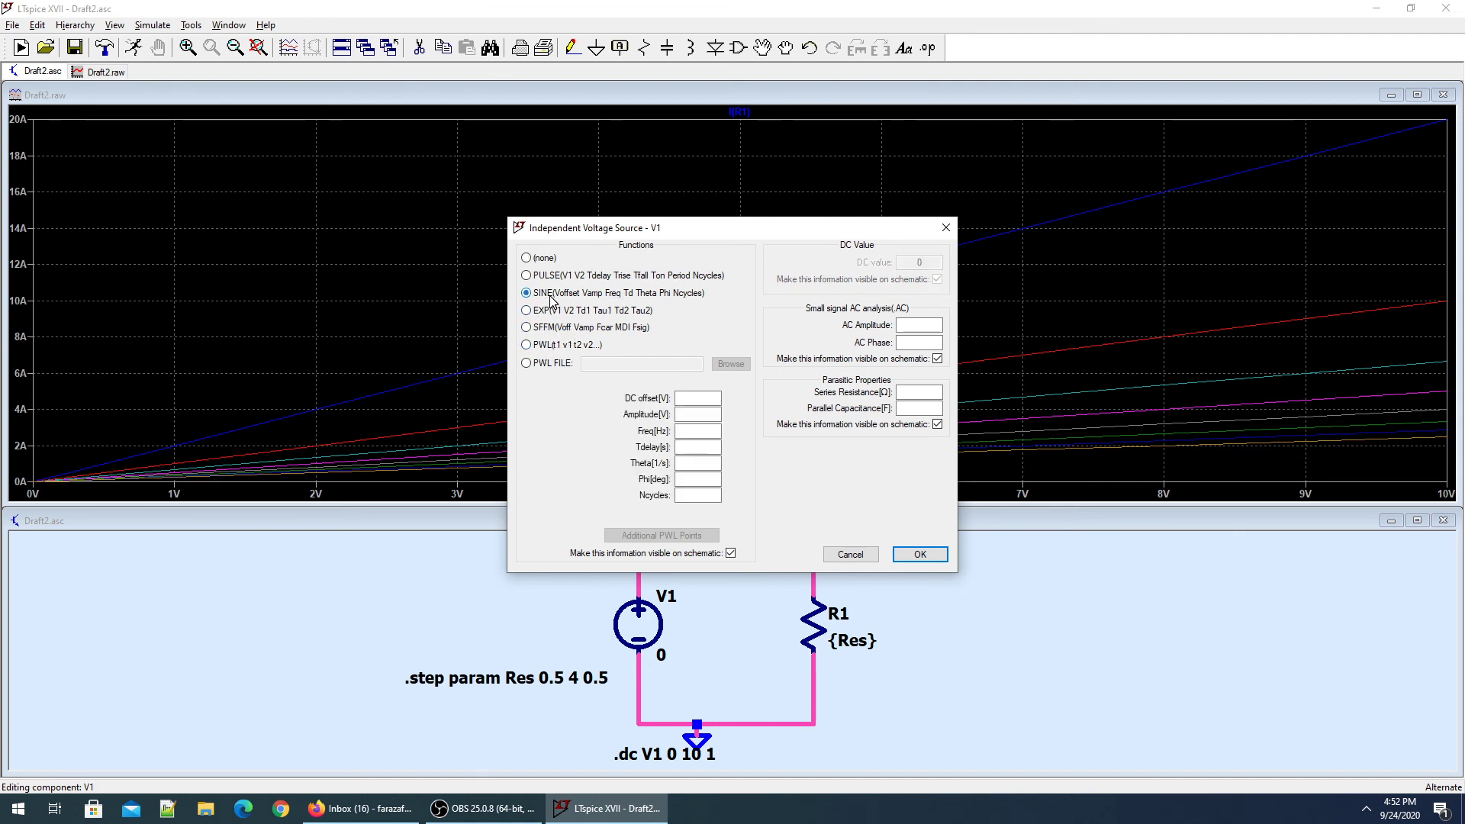
{"action": "left_click", "coordinate": [703, 398]}
{"action": "left_click", "coordinate": [685, 414]}
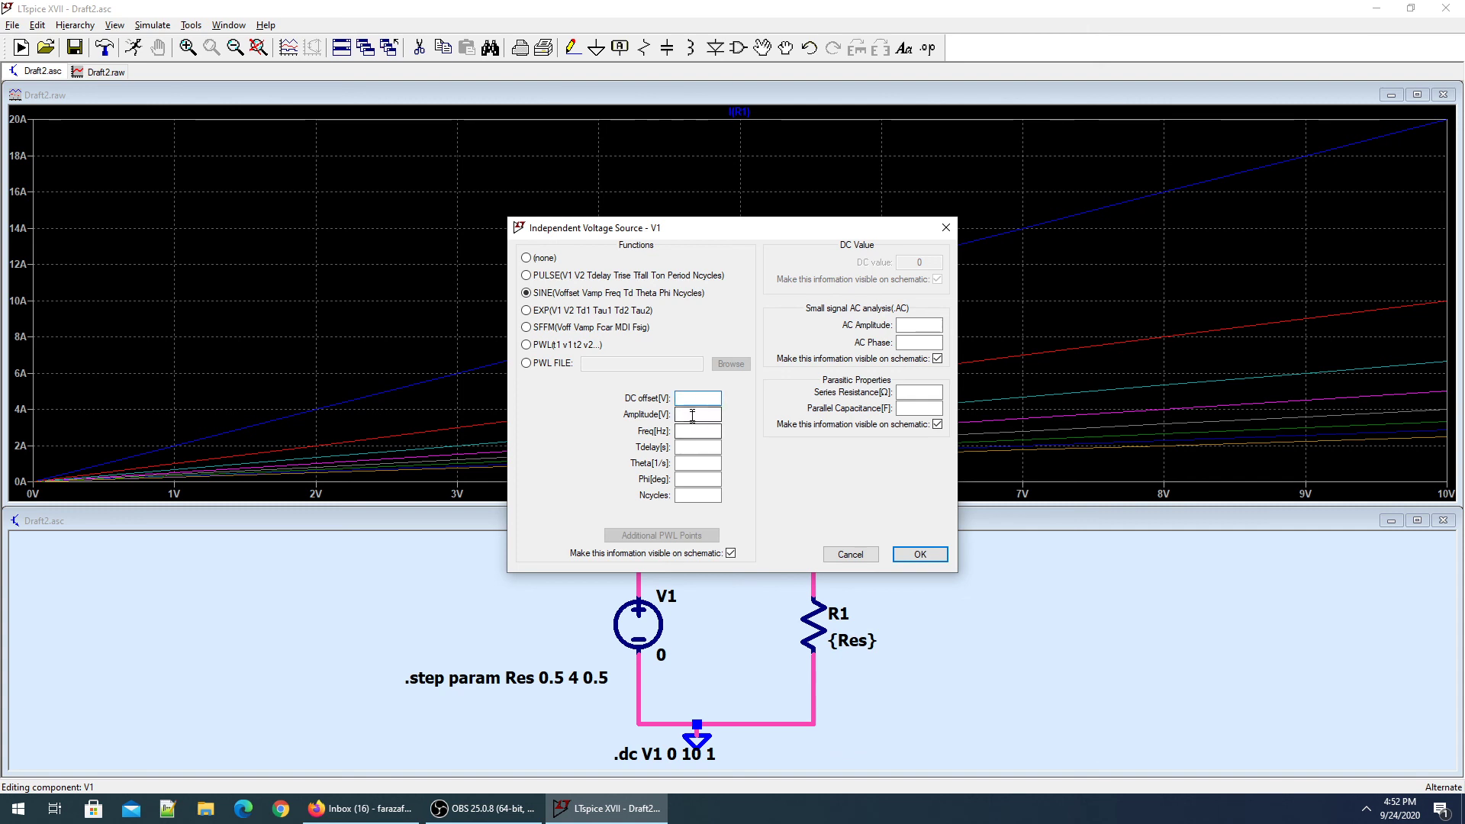
{"action": "type", "text": "5"}
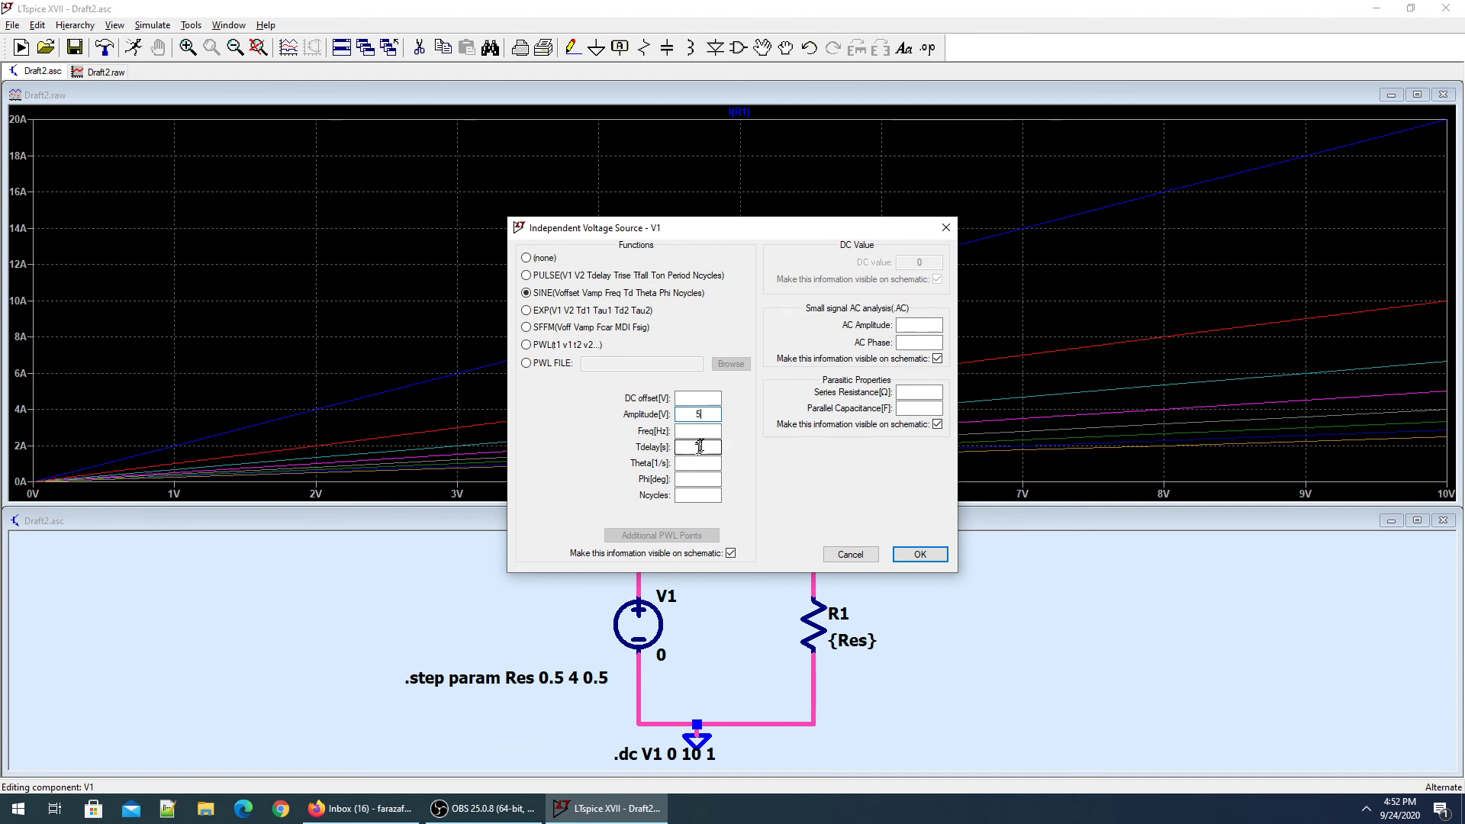
{"action": "key", "text": "Tab"}
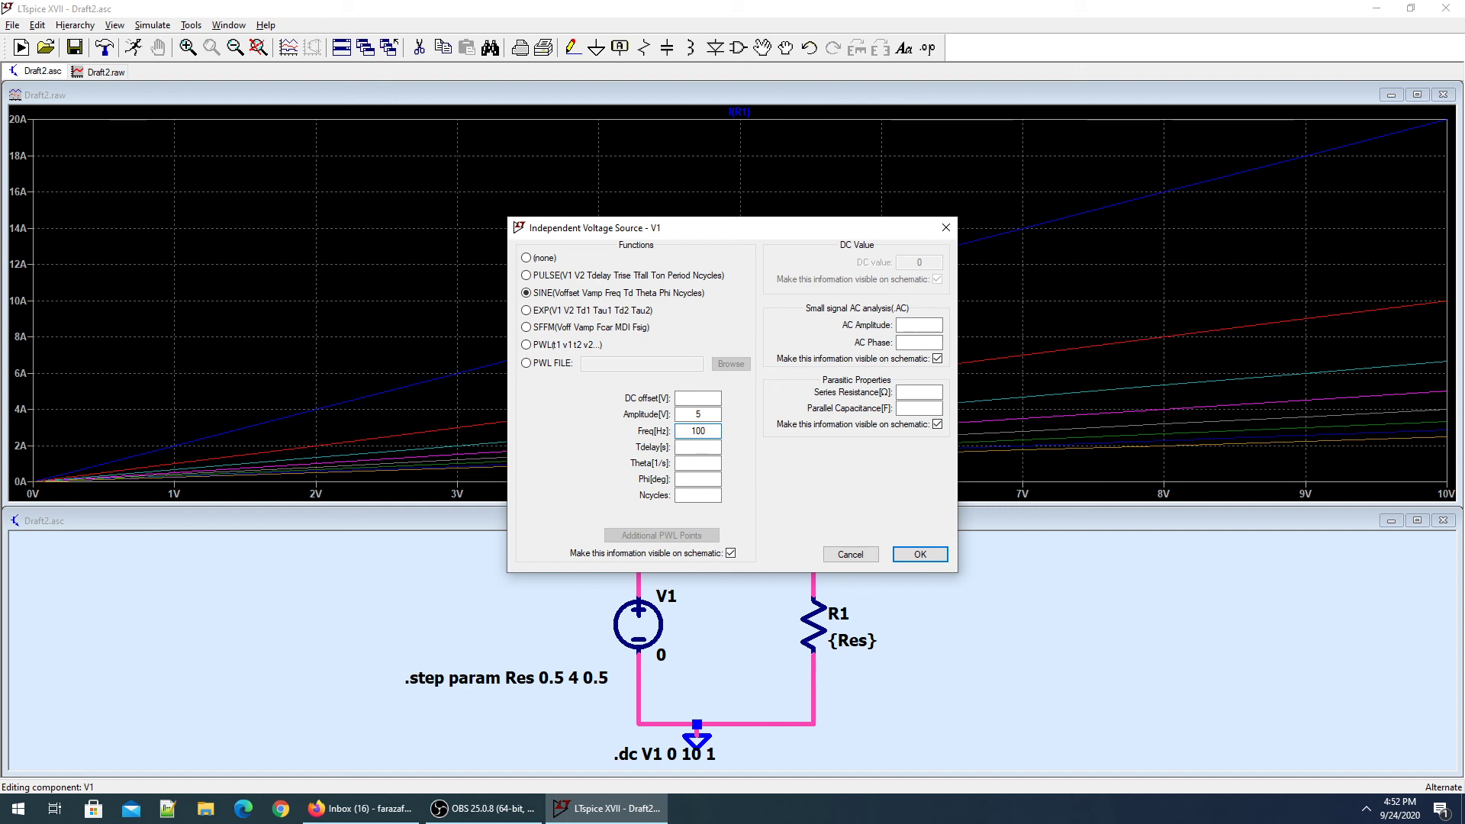
{"action": "left_click", "coordinate": [707, 447]}
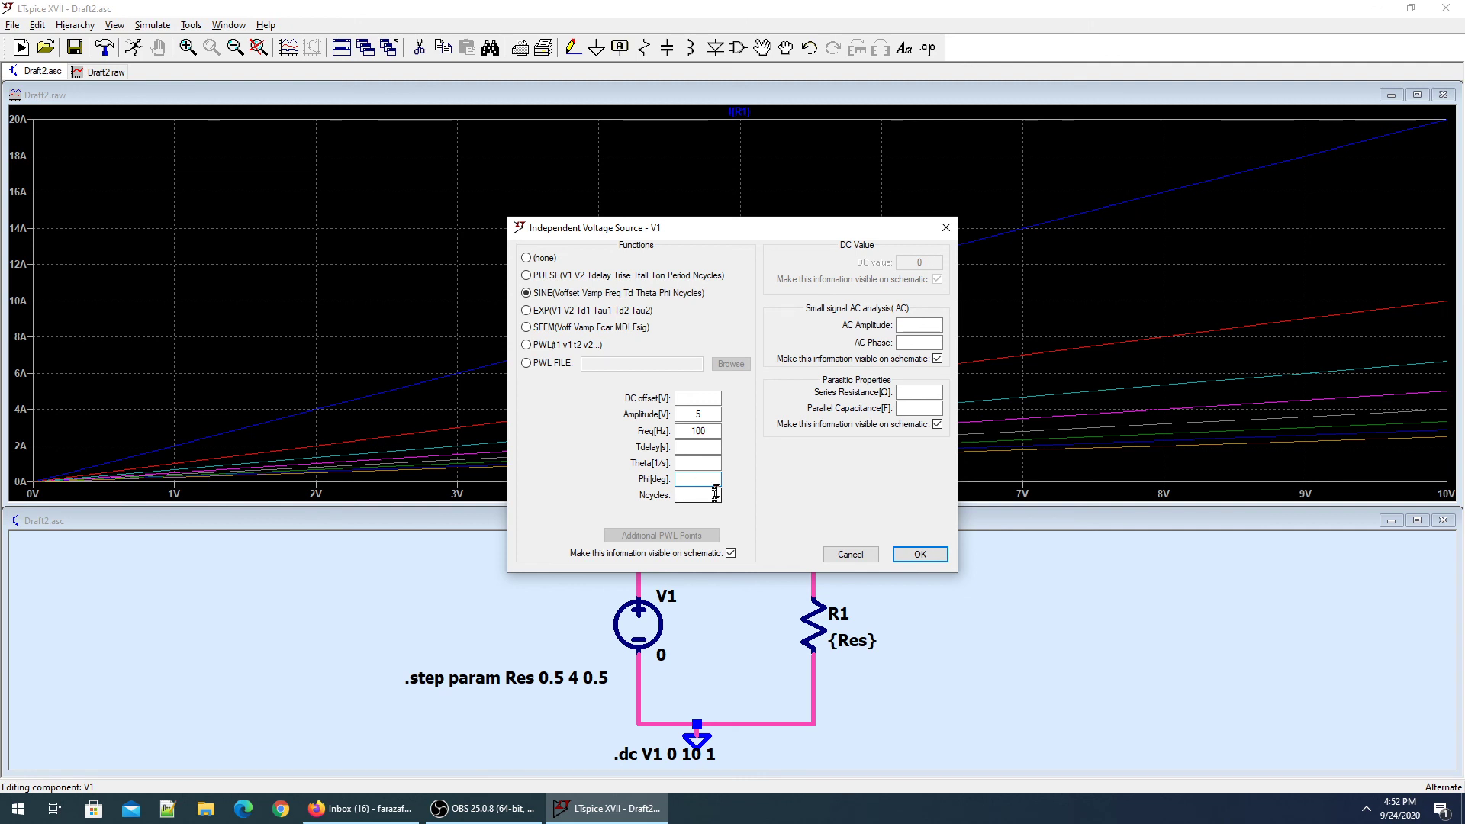
{"action": "left_click", "coordinate": [920, 554]}
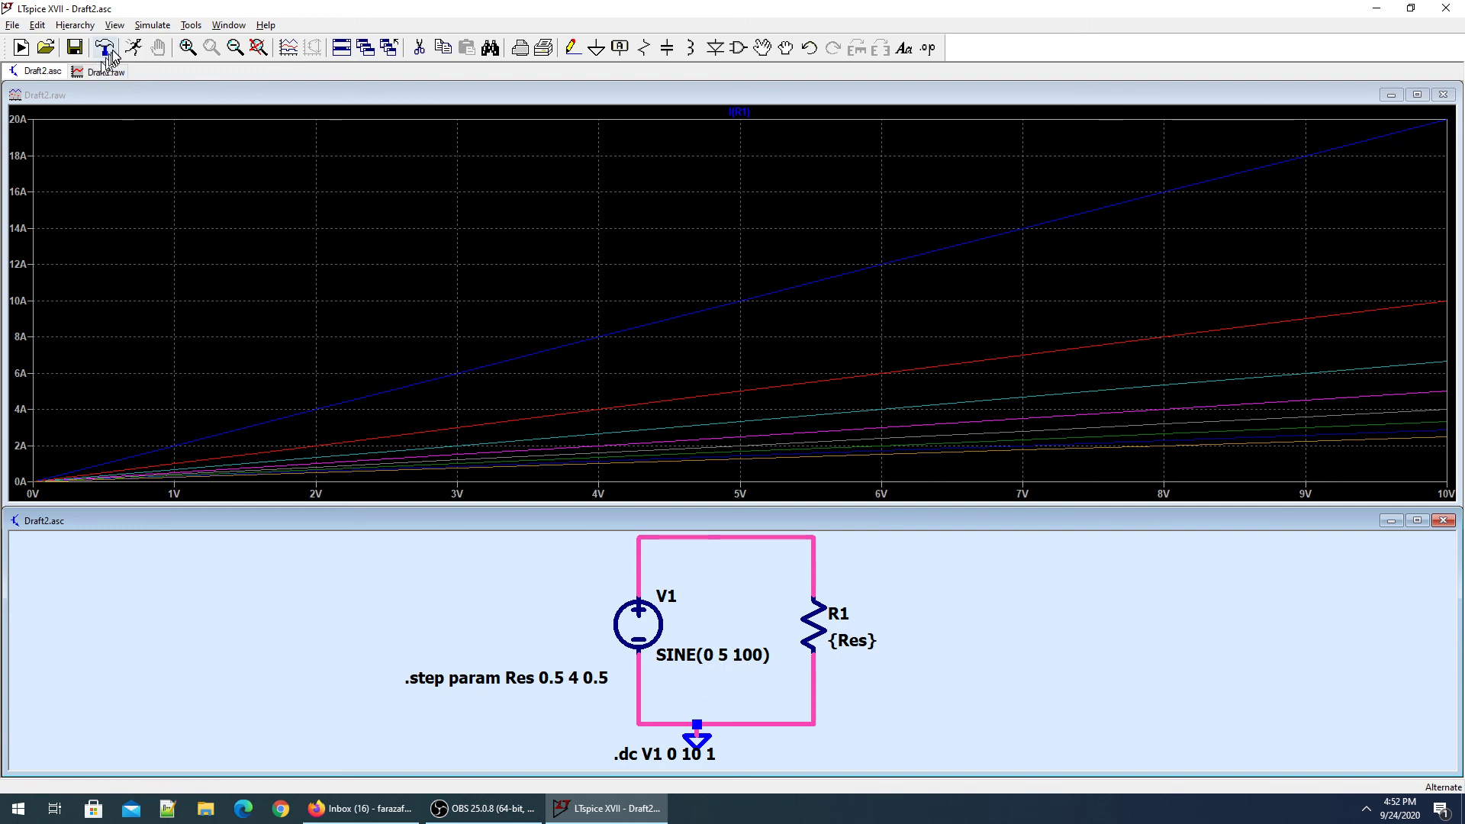
Step: Re-run the simulation and plot V(n001) together with the stepped R1 current traces
{"action": "left_click", "coordinate": [133, 47]}
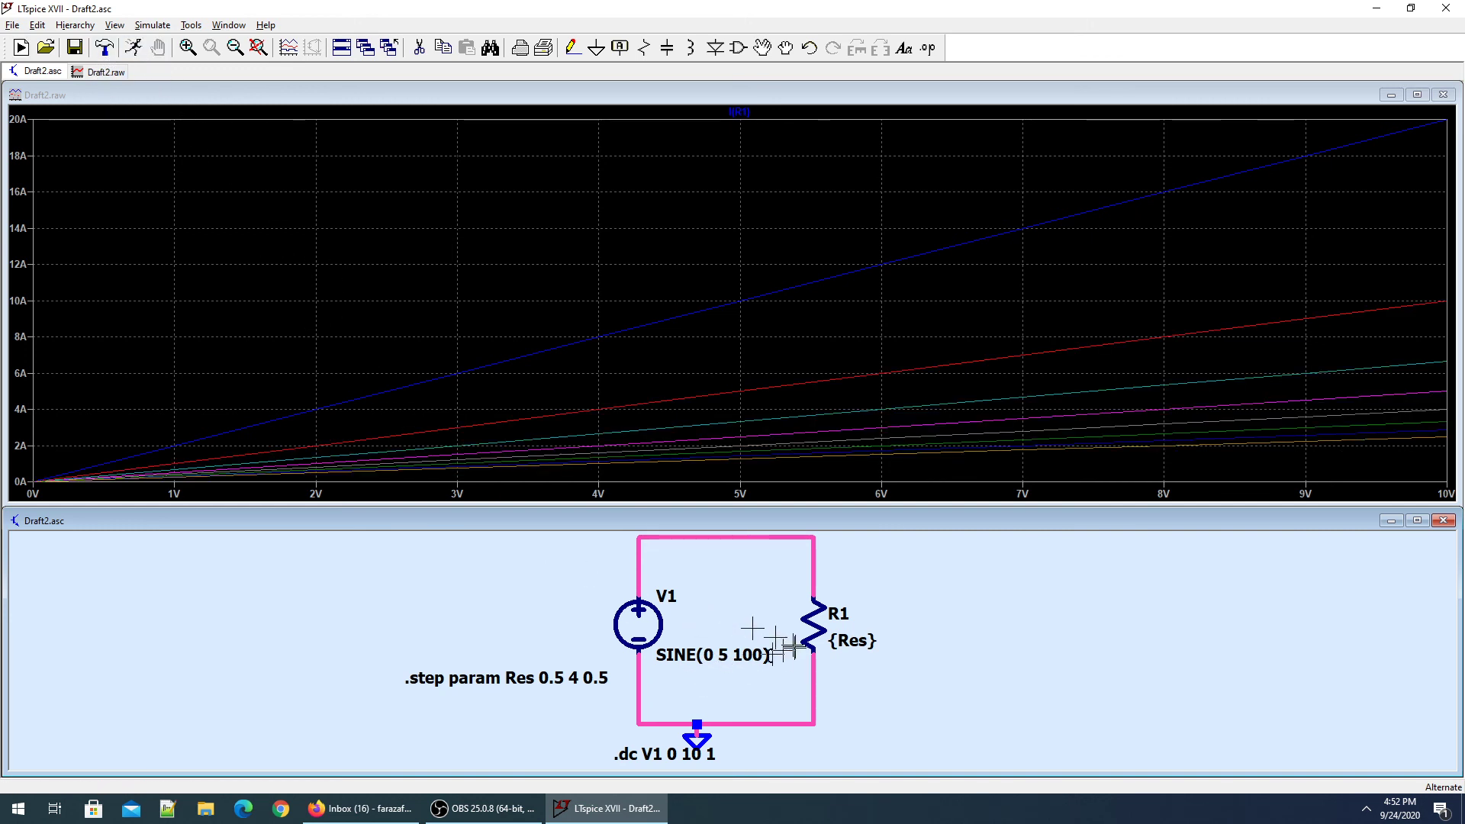
{"action": "left_click", "coordinate": [818, 576]}
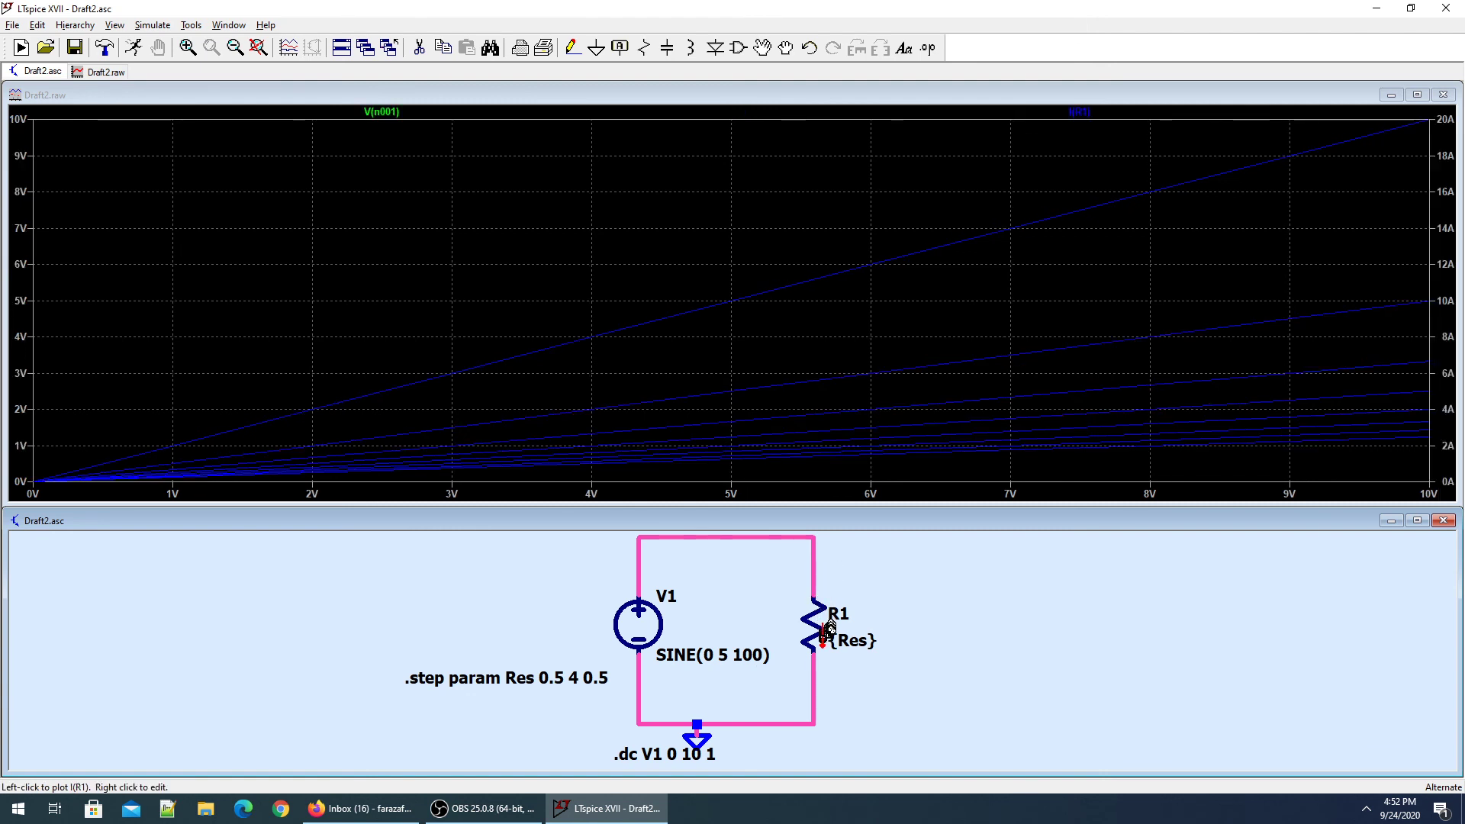
{"action": "left_click", "coordinate": [827, 631]}
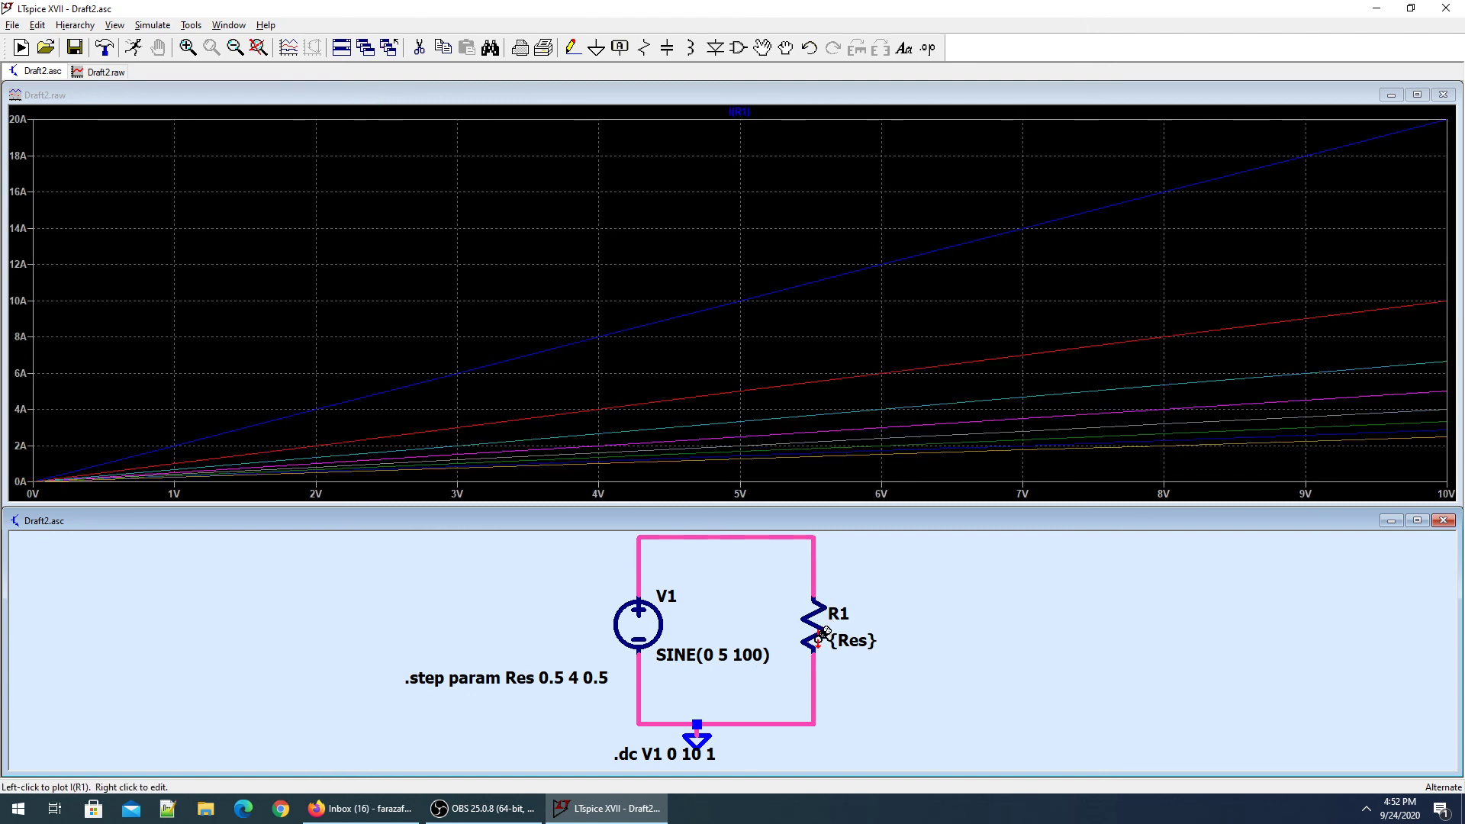
{"action": "left_click", "coordinate": [725, 538]}
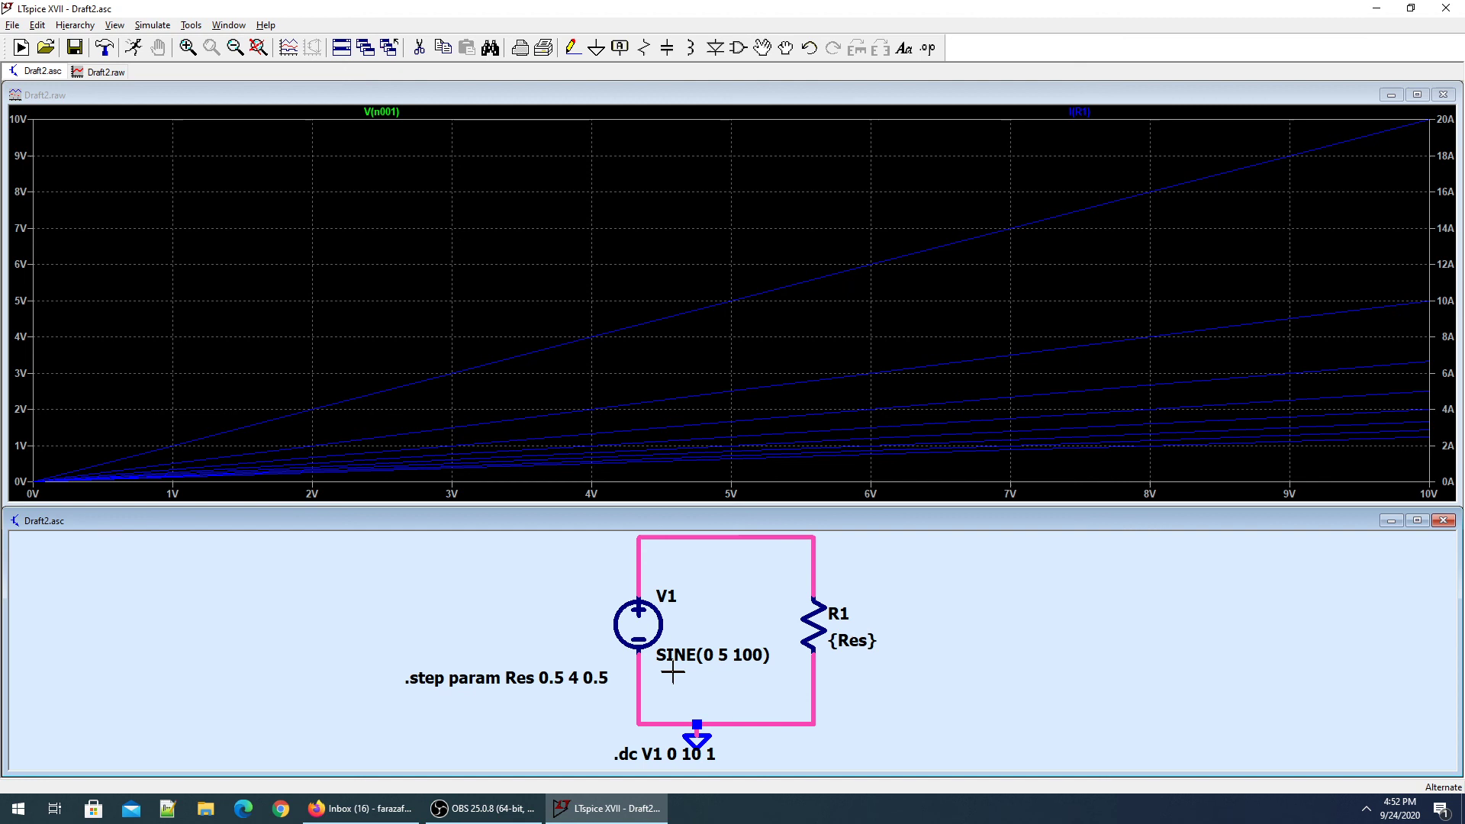